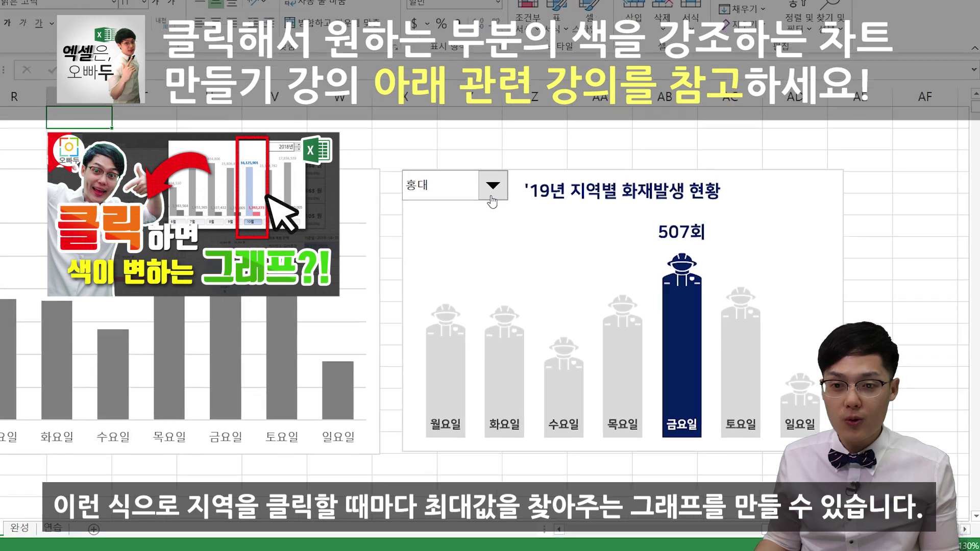
{"action": "left_click", "coordinate": [492, 196]}
{"action": "left_click", "coordinate": [459, 209]}
{"action": "left_click", "coordinate": [384, 107]}
{"action": "left_click", "coordinate": [342, 147]}
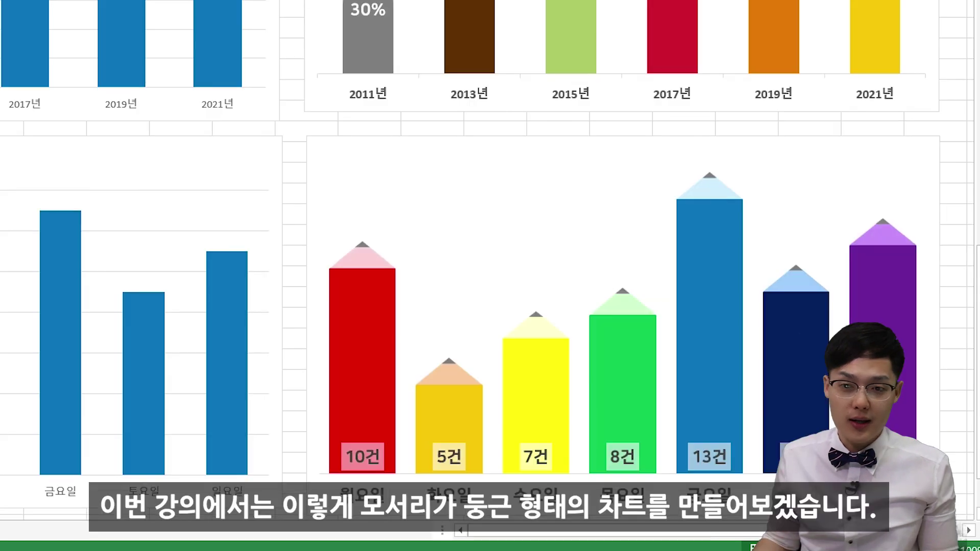
{"action": "scroll", "coordinate": [440, 280], "scroll_direction": "up", "scroll_amount": 4}
{"action": "scroll", "coordinate": [440, 279], "scroll_direction": "up", "scroll_amount": 3}
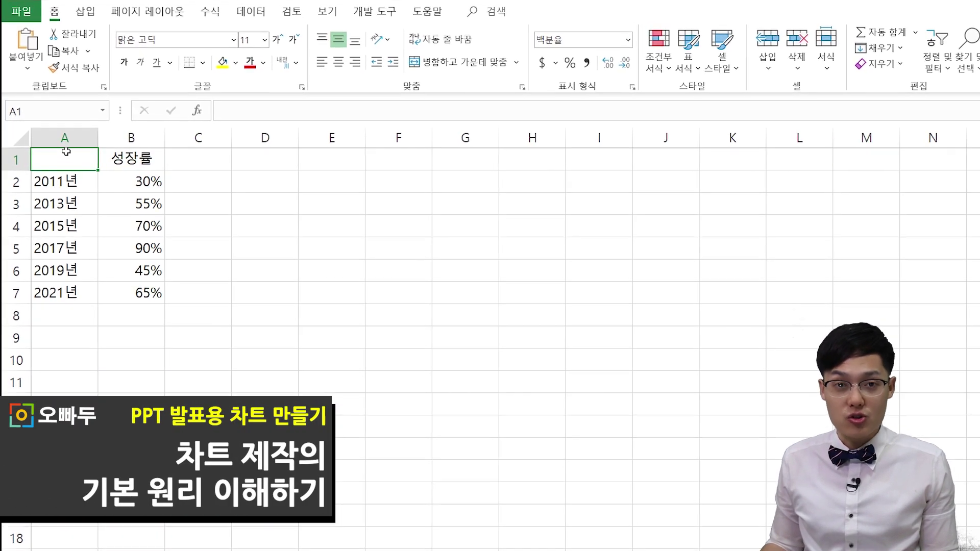
Insert a clustered column chart from the year and 성장률 data in A1:B7 and place it beside the data.
{"action": "left_click_drag", "start_coordinate": [65, 156], "coordinate": [121, 292]}
{"action": "key", "text": "alt"}
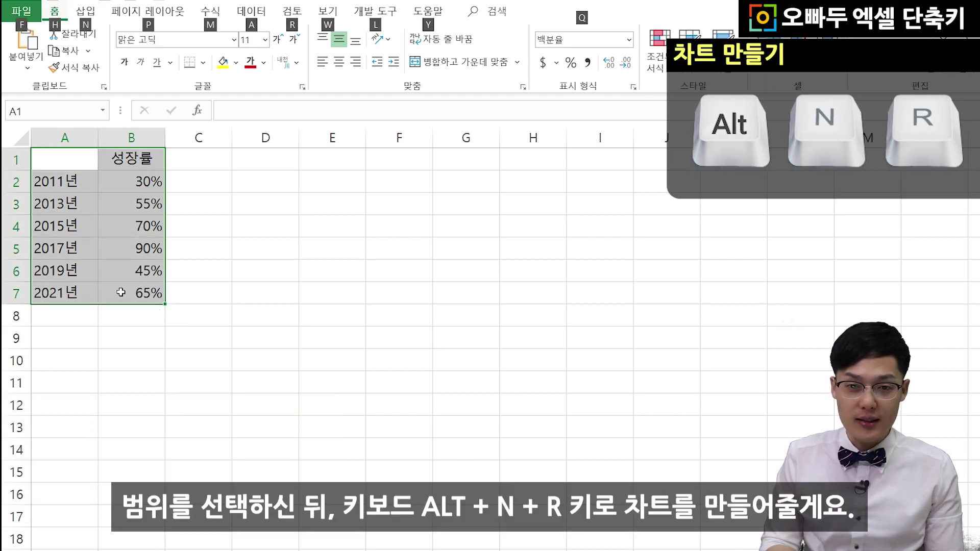
{"action": "key", "text": "n"}
{"action": "key", "text": "r"}
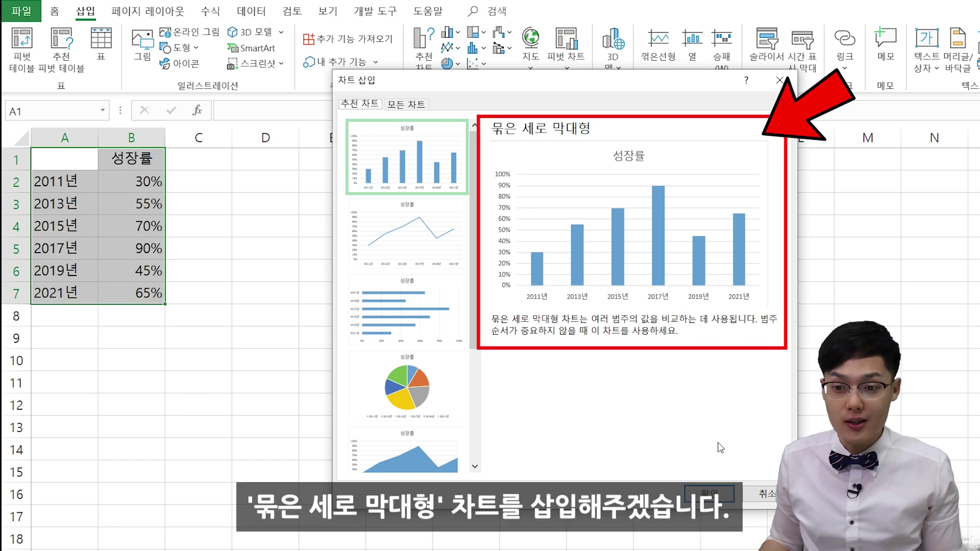
{"action": "left_click", "coordinate": [711, 489]}
{"action": "left_click_drag", "start_coordinate": [488, 231], "coordinate": [371, 199]}
{"action": "left_click", "coordinate": [448, 179]}
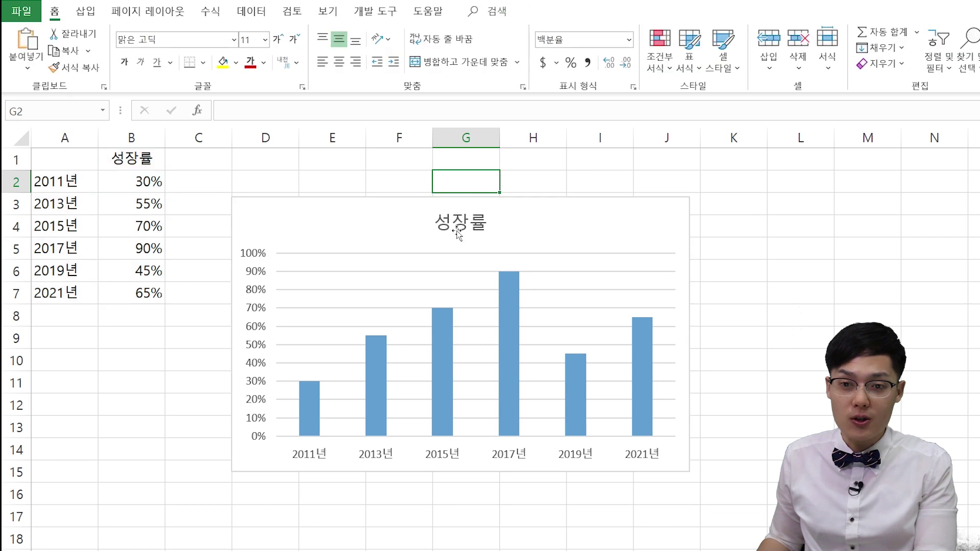
Delete the chart's title, vertical axis and gridlines.
{"action": "left_click", "coordinate": [456, 233]}
{"action": "key", "text": "Delete"}
{"action": "left_click", "coordinate": [251, 277]}
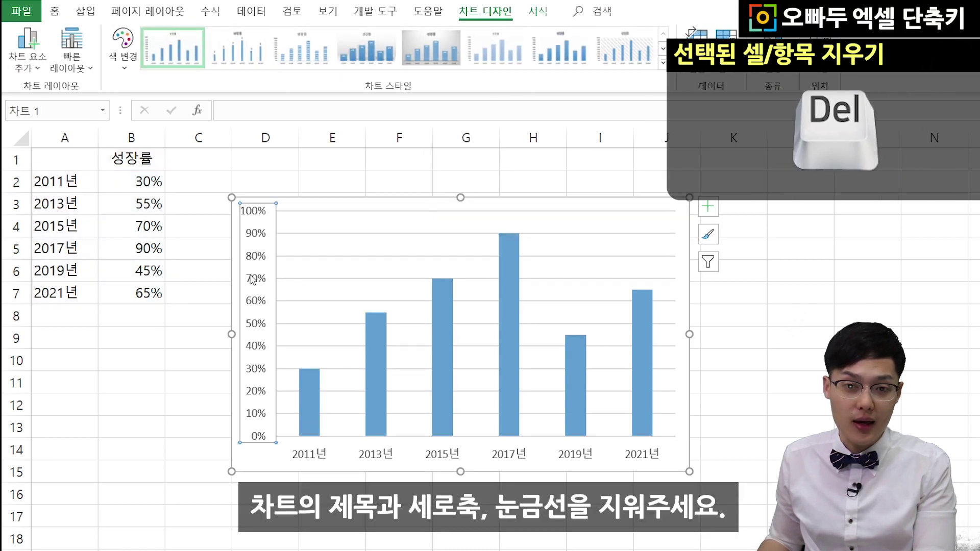
{"action": "key", "text": "Delete"}
{"action": "left_click", "coordinate": [300, 234]}
{"action": "key", "text": "Delete"}
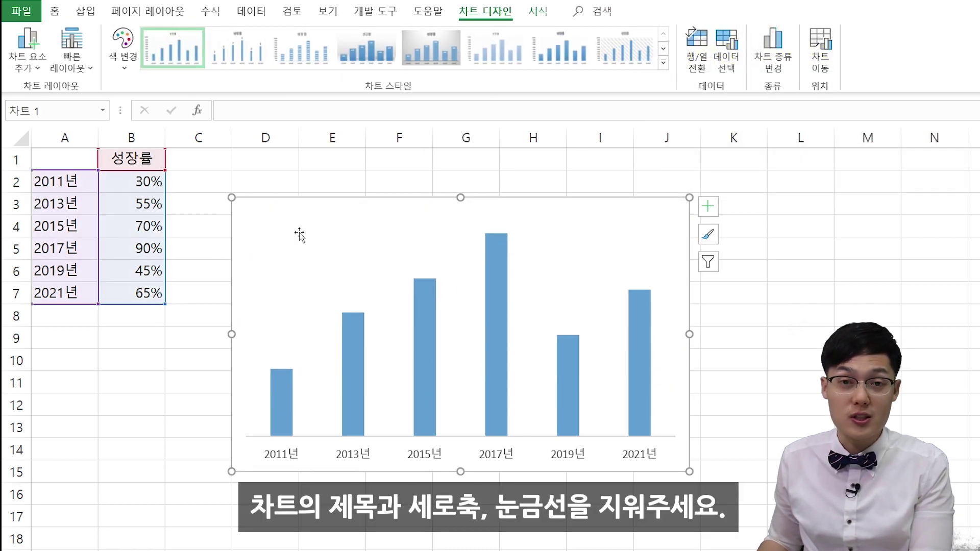
Set the gap width of the chart's column series to 100%.
{"action": "left_click", "coordinate": [426, 311]}
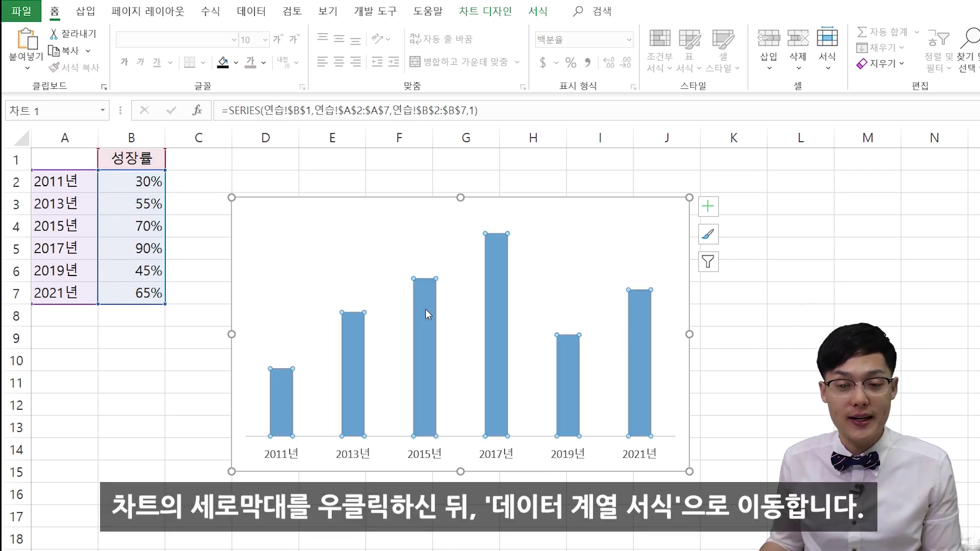
{"action": "right_click", "coordinate": [426, 309]}
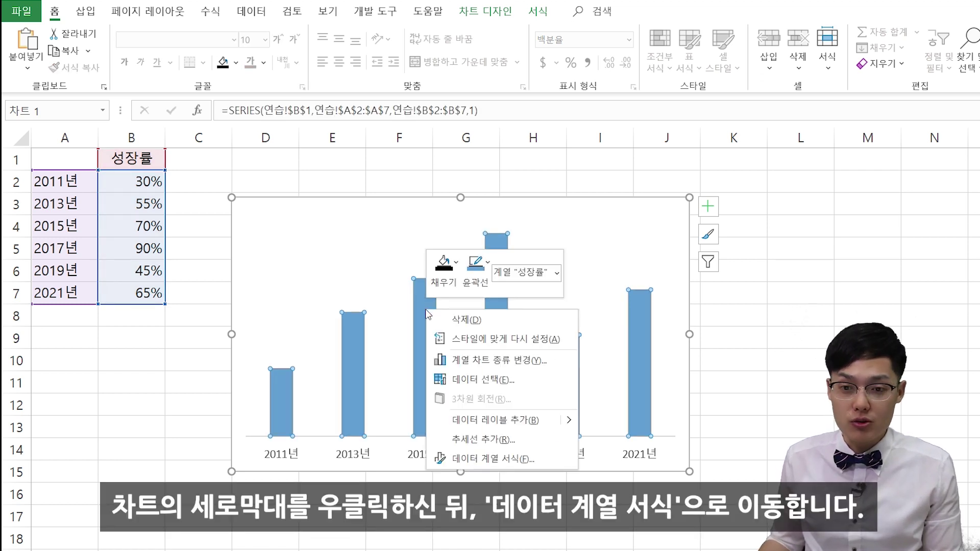
{"action": "left_click", "coordinate": [478, 459]}
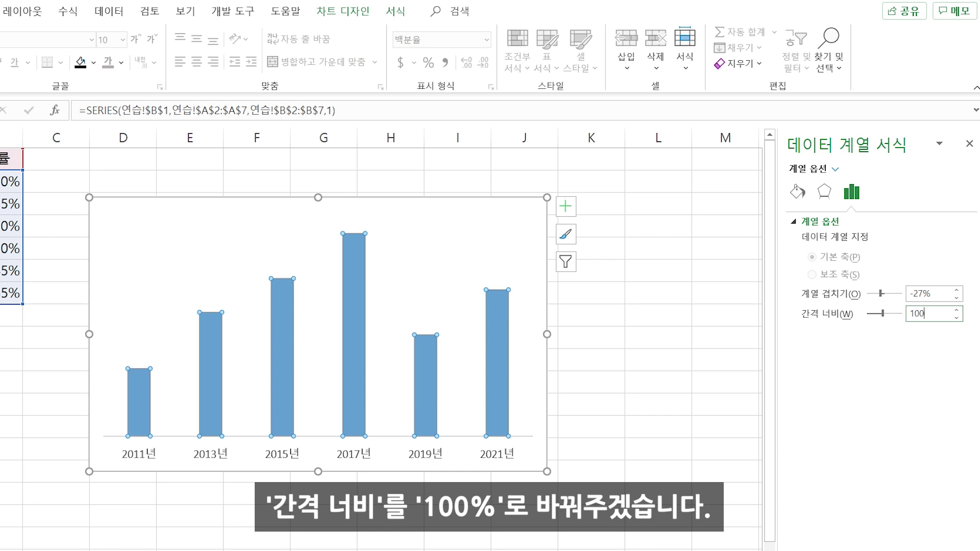
{"action": "key", "text": "Return"}
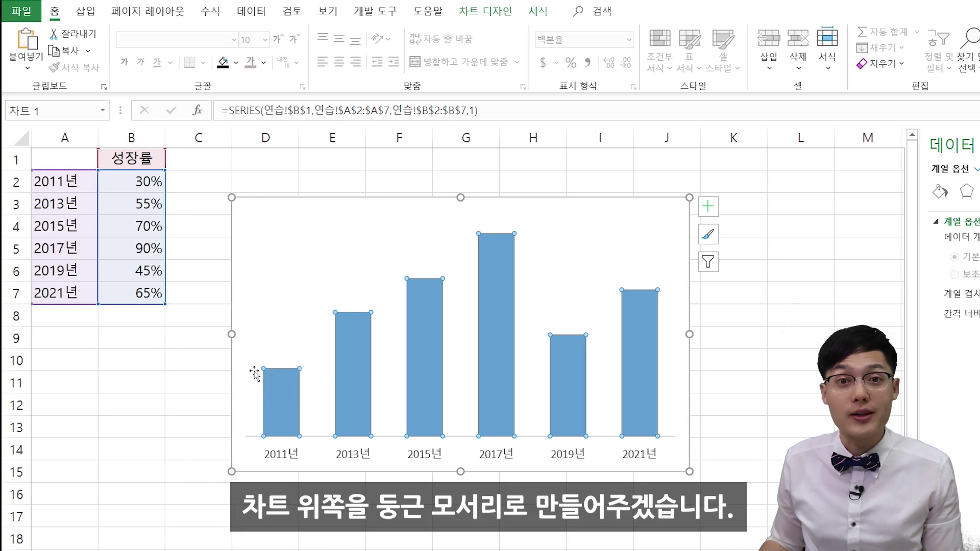
Draw a Flowchart: Delay shape over the empty cells below the data table.
{"action": "left_click", "coordinate": [224, 201]}
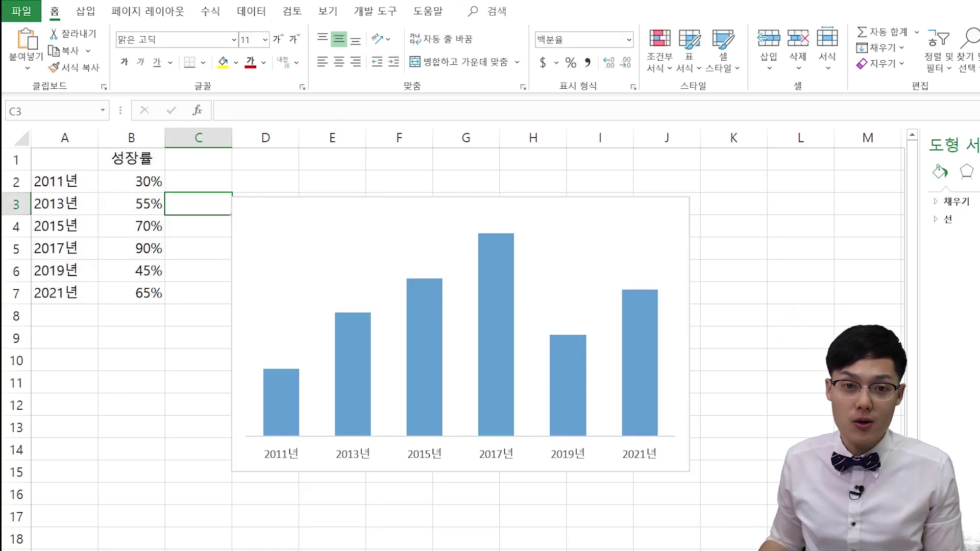
{"action": "left_click", "coordinate": [85, 11]}
{"action": "left_click", "coordinate": [184, 49]}
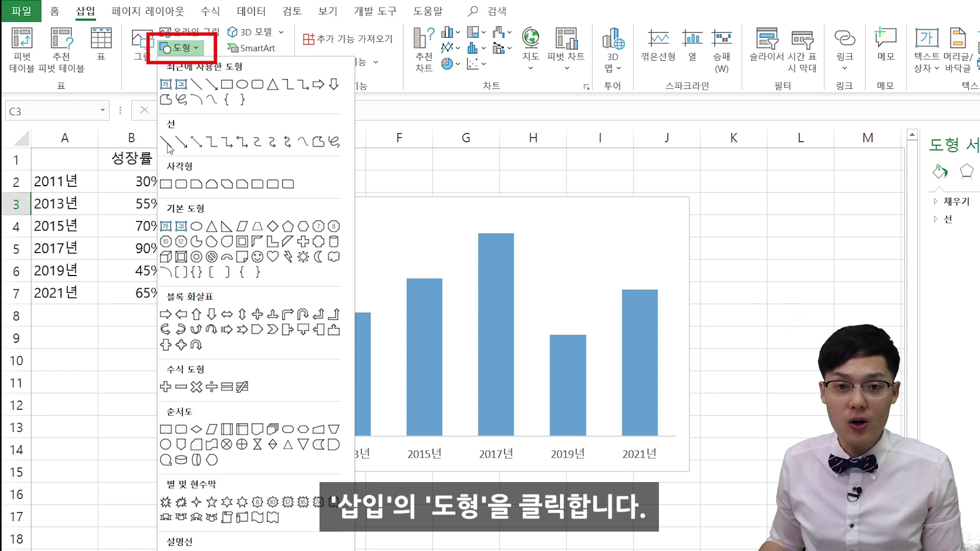
{"action": "left_click", "coordinate": [334, 446]}
{"action": "mouse_move", "coordinate": [59, 320]}
{"action": "left_mouse_down"}
{"action": "mouse_move", "coordinate": [140, 377]}
{"action": "mouse_move", "coordinate": [133, 424]}
{"action": "left_mouse_up"}
Rotate the delay shape 90 degrees so its rounded end faces up, and shorten it slightly.
{"action": "mouse_move", "coordinate": [107, 371]}
{"action": "left_mouse_down"}
{"action": "mouse_move", "coordinate": [171, 371]}
{"action": "mouse_move", "coordinate": [106, 371]}
{"action": "left_mouse_up"}
{"action": "left_click_drag", "start_coordinate": [98, 301], "coordinate": [121, 373]}
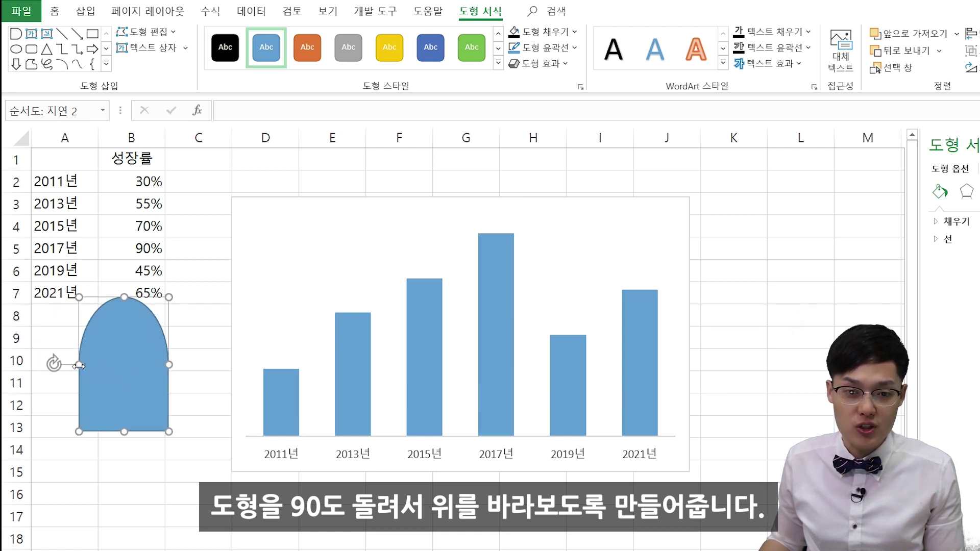
{"action": "mouse_move", "coordinate": [53, 364]}
{"action": "left_mouse_down"}
{"action": "mouse_move", "coordinate": [79, 376]}
{"action": "mouse_move", "coordinate": [79, 393]}
{"action": "mouse_move", "coordinate": [54, 364]}
{"action": "mouse_move", "coordinate": [92, 289]}
{"action": "mouse_move", "coordinate": [122, 274]}
{"action": "mouse_move", "coordinate": [44, 332]}
{"action": "mouse_move", "coordinate": [47, 354]}
{"action": "left_mouse_up"}
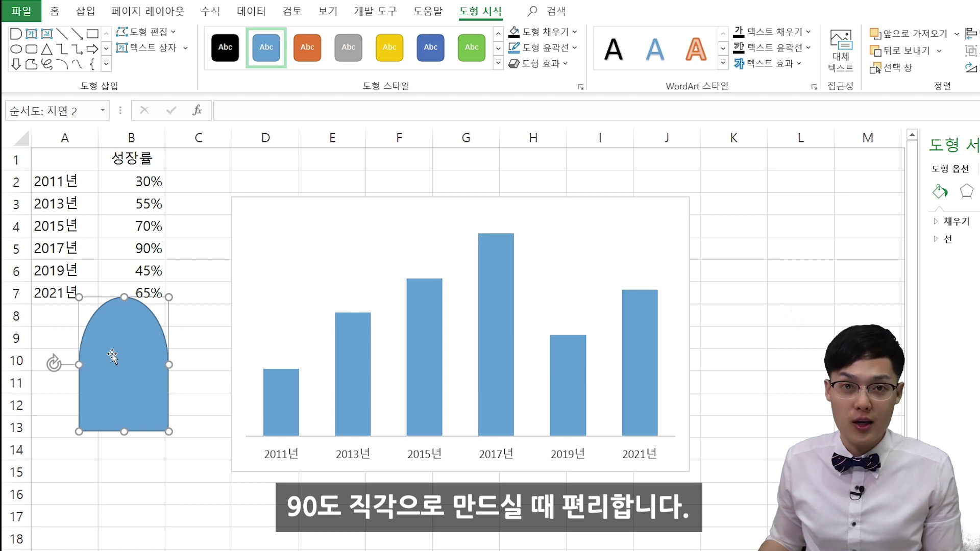
{"action": "left_click_drag", "start_coordinate": [121, 433], "coordinate": [121, 416]}
Remove the rounded shape's outline and fill it with dark gray.
{"action": "left_click", "coordinate": [554, 47]}
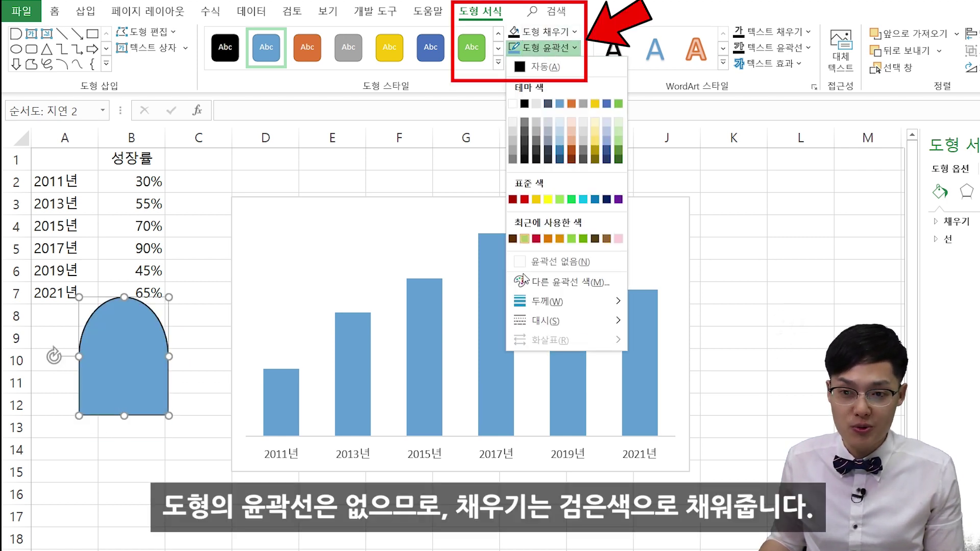
{"action": "left_click", "coordinate": [551, 262]}
{"action": "left_click", "coordinate": [545, 32]}
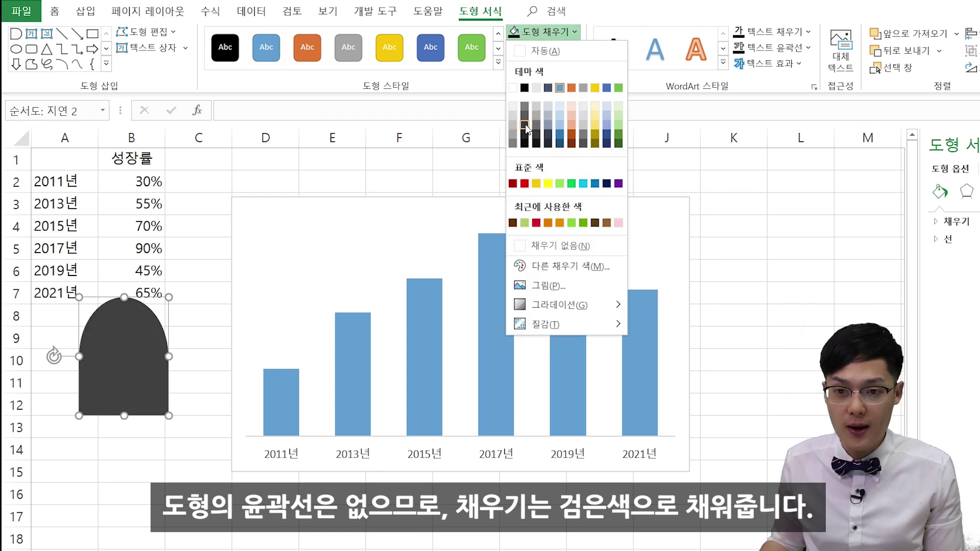
{"action": "left_click", "coordinate": [525, 115]}
{"action": "left_click", "coordinate": [94, 494]}
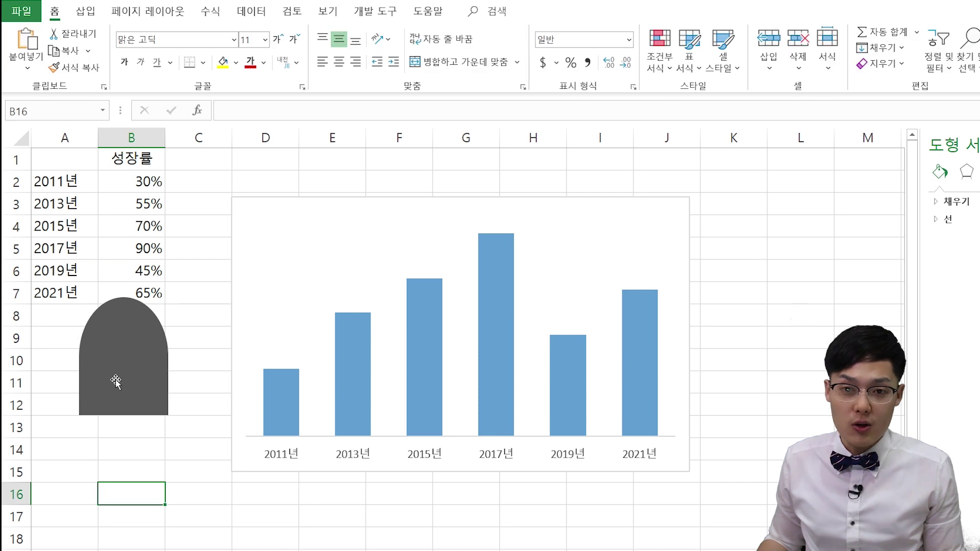
Try copying the dark gray rounded shape and pasting it as the fill of the chart's columns.
{"action": "left_click", "coordinate": [115, 379]}
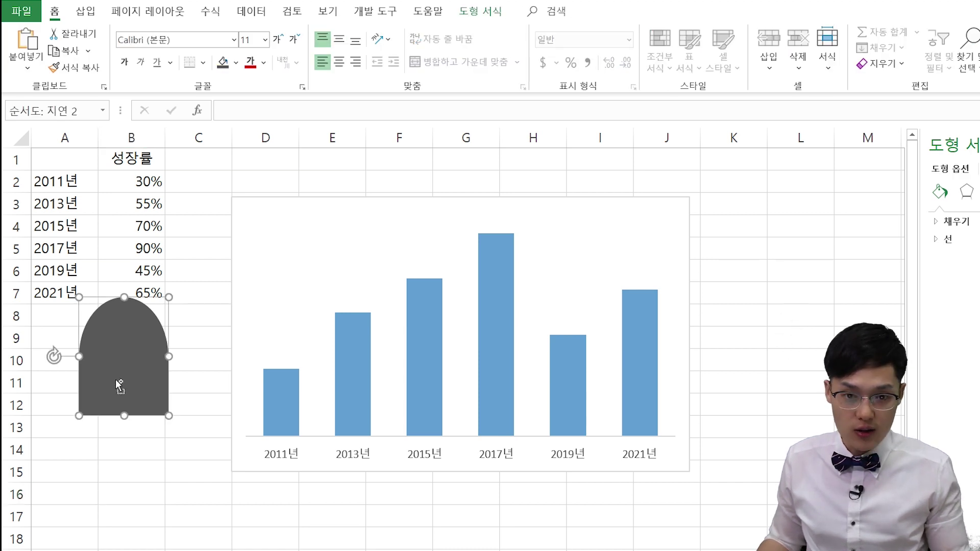
{"action": "left_click", "coordinate": [352, 350]}
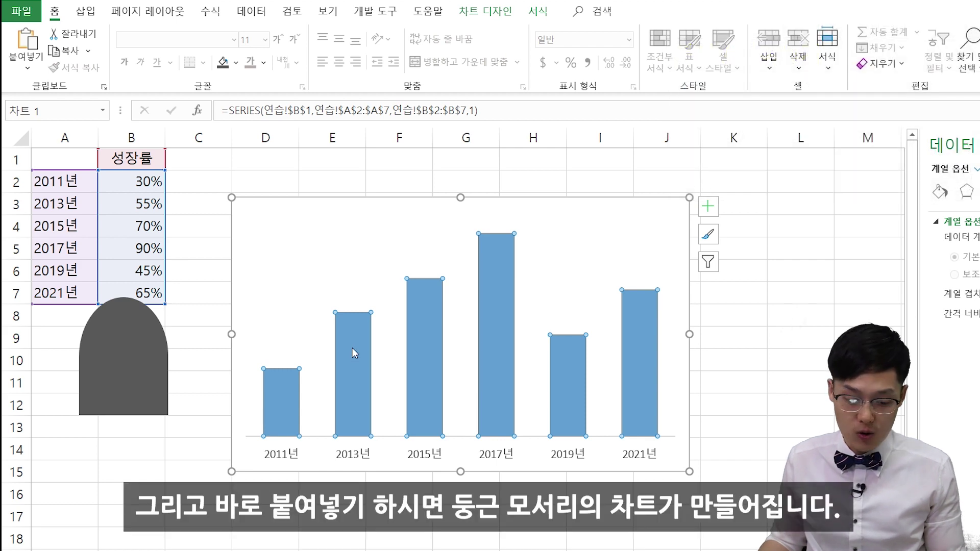
{"action": "key", "text": "ctrl+v"}
{"action": "left_click", "coordinate": [199, 207]}
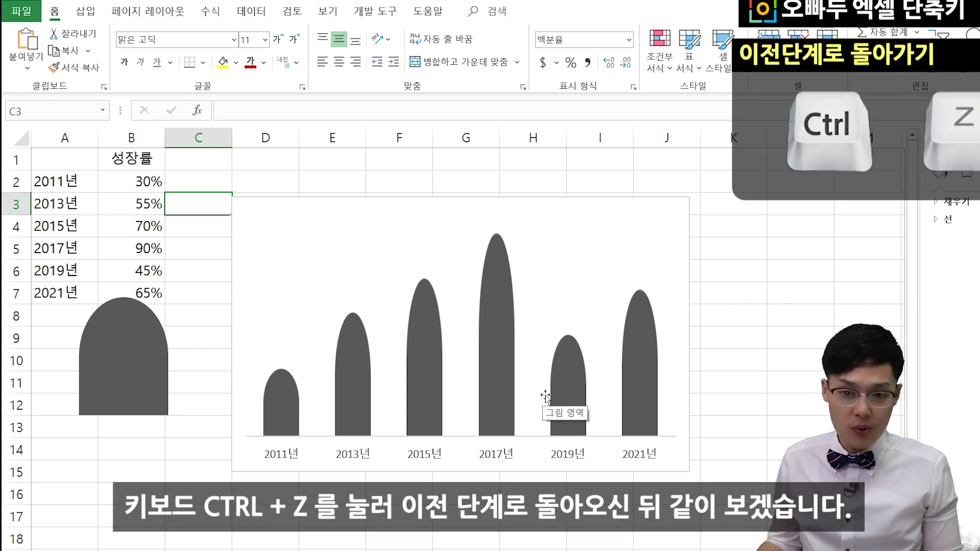
{"action": "key", "text": "ctrl+z"}
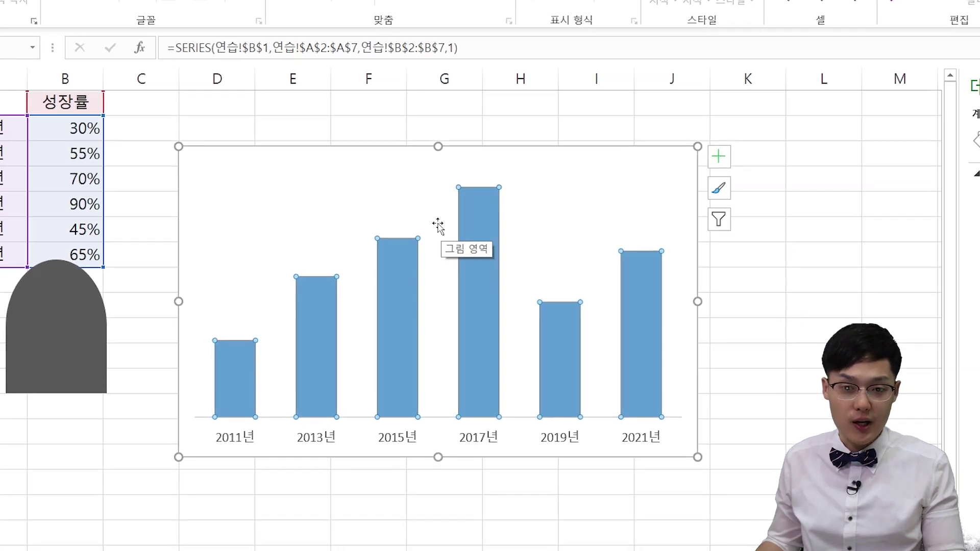
{"action": "key", "text": "Escape"}
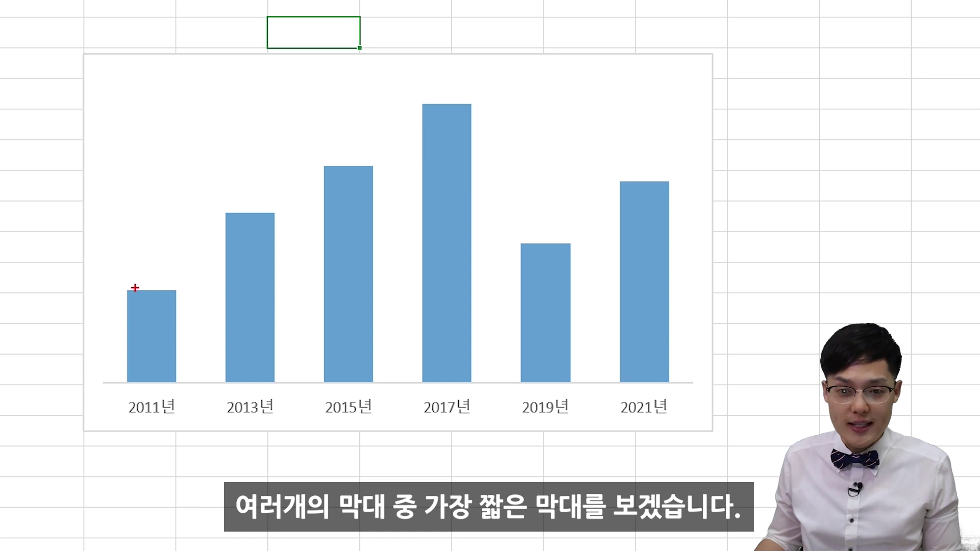
{"action": "left_click_drag", "start_coordinate": [109, 284], "coordinate": [186, 394]}
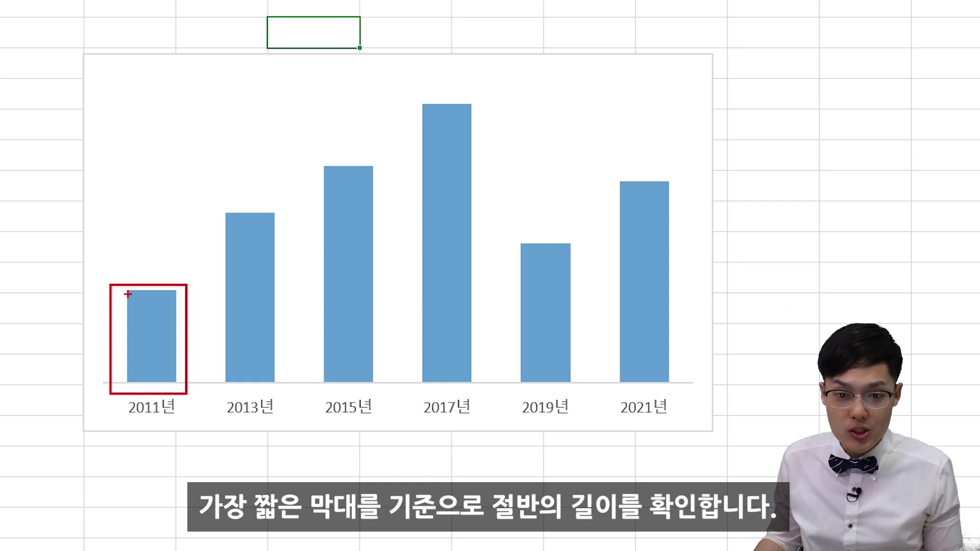
{"action": "left_click_drag", "start_coordinate": [127, 293], "coordinate": [178, 334]}
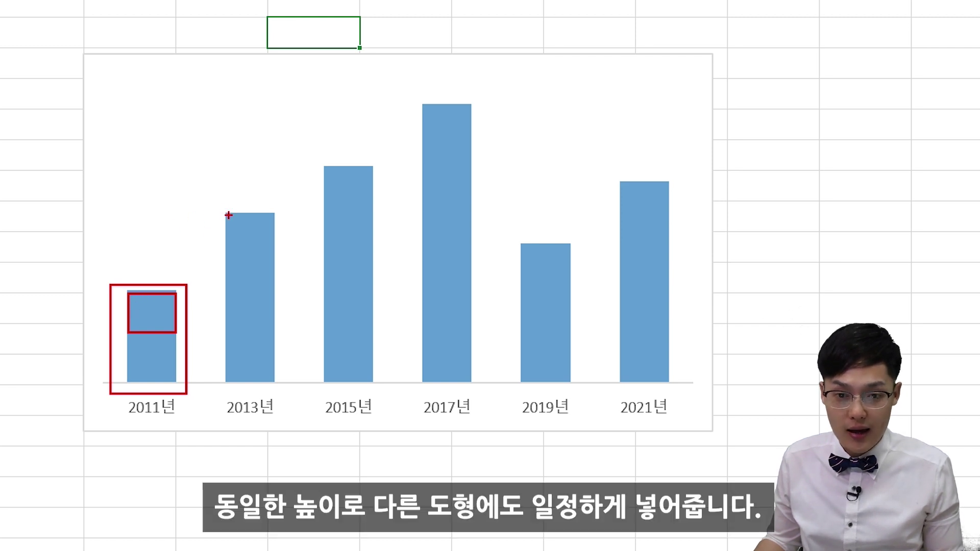
{"action": "left_click_drag", "start_coordinate": [254, 249], "coordinate": [270, 259]}
{"action": "left_click_drag", "start_coordinate": [323, 172], "coordinate": [372, 210]}
{"action": "left_click_drag", "start_coordinate": [423, 108], "coordinate": [472, 153]}
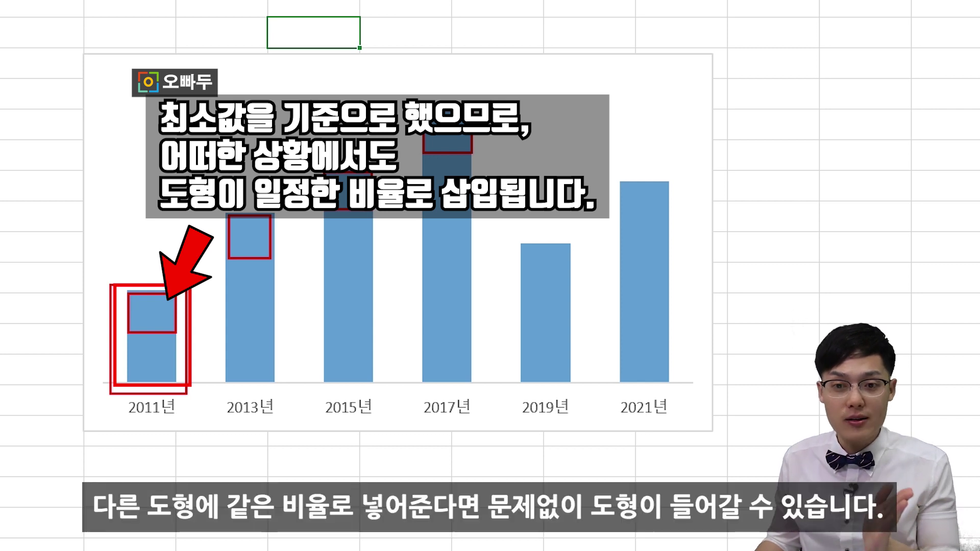
{"action": "left_click_drag", "start_coordinate": [221, 213], "coordinate": [282, 261]}
{"action": "left_click_drag", "start_coordinate": [331, 169], "coordinate": [375, 213]}
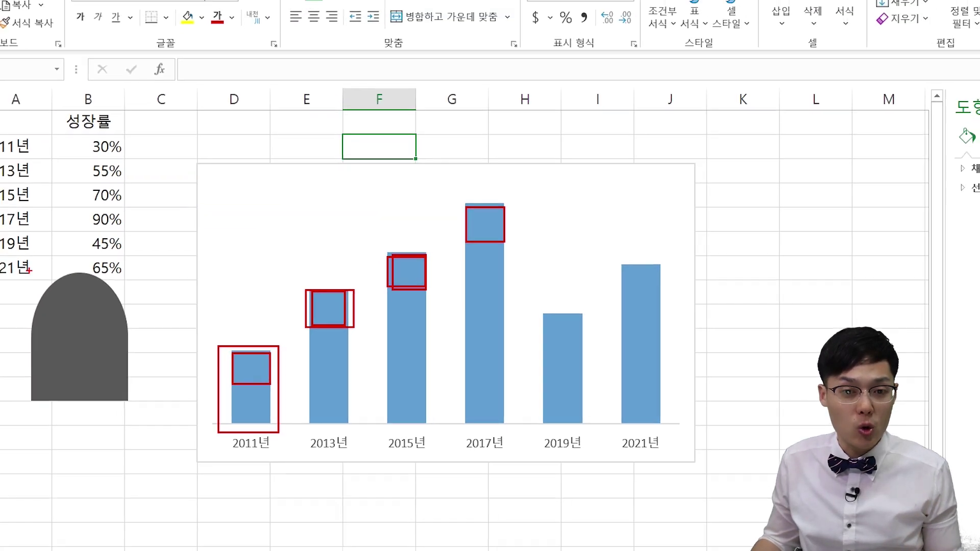
{"action": "left_click_drag", "start_coordinate": [125, 388], "coordinate": [173, 429]}
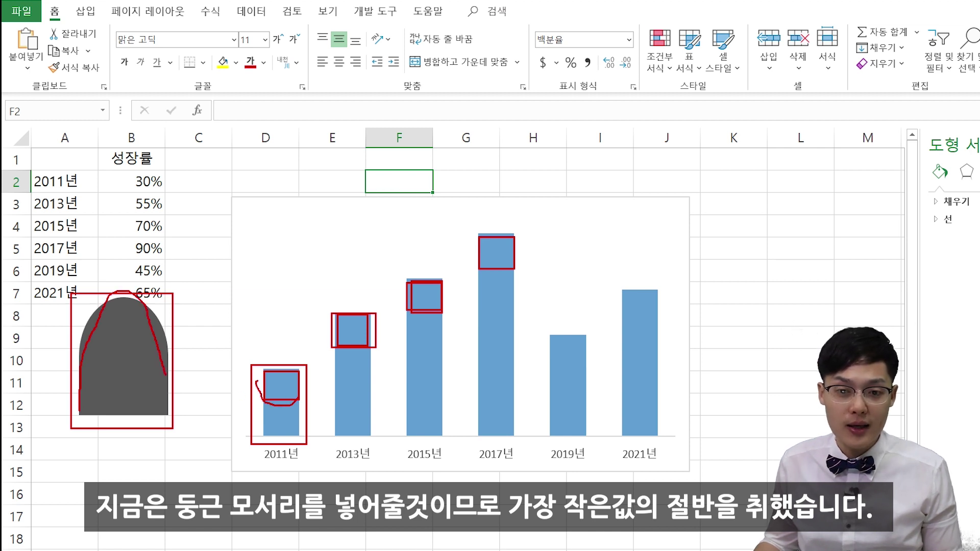
{"action": "mouse_move", "coordinate": [183, 225]}
{"action": "left_mouse_down"}
{"action": "mouse_move", "coordinate": [215, 317]}
{"action": "mouse_move", "coordinate": [228, 409]}
{"action": "left_mouse_up"}
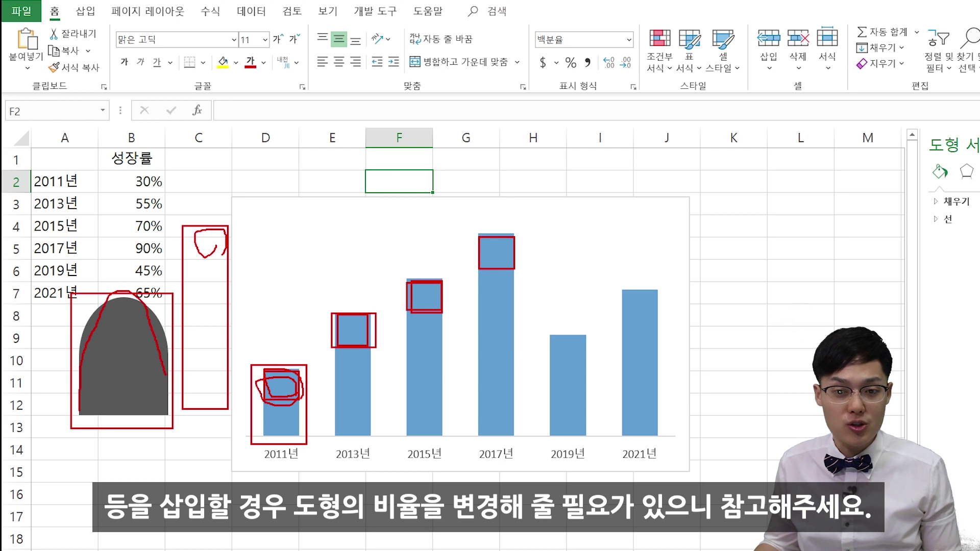
{"action": "key", "text": "Escape"}
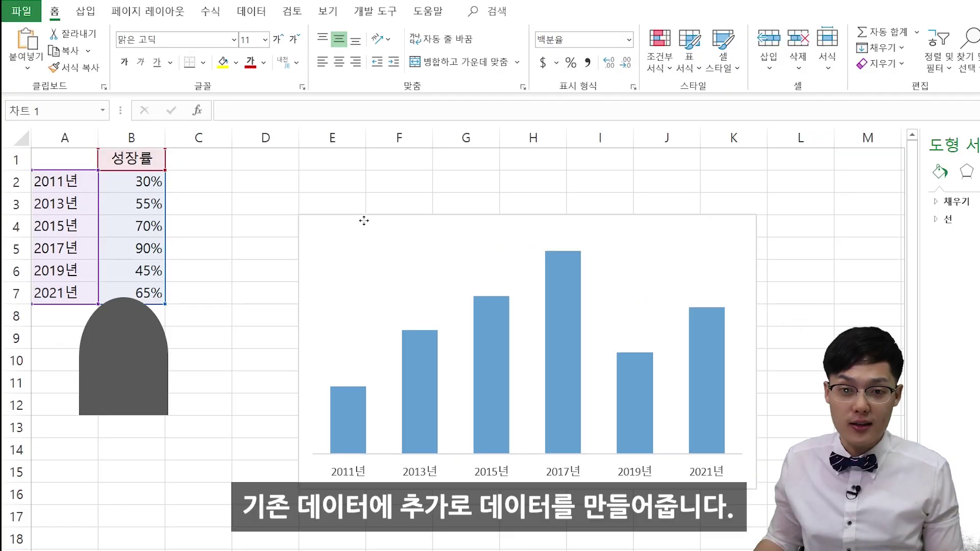
Move the chart farther from the data so it starts at about column G, and delete the rounded shape.
{"action": "left_click_drag", "start_coordinate": [361, 221], "coordinate": [480, 230]}
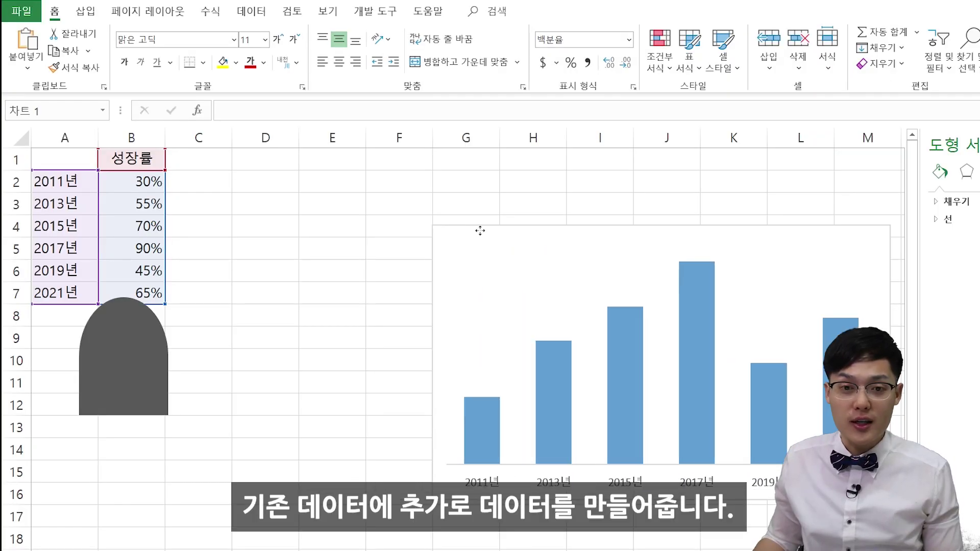
{"action": "left_click", "coordinate": [271, 220]}
{"action": "left_click_drag", "start_coordinate": [167, 326], "coordinate": [268, 386]}
{"action": "key", "text": "Delete"}
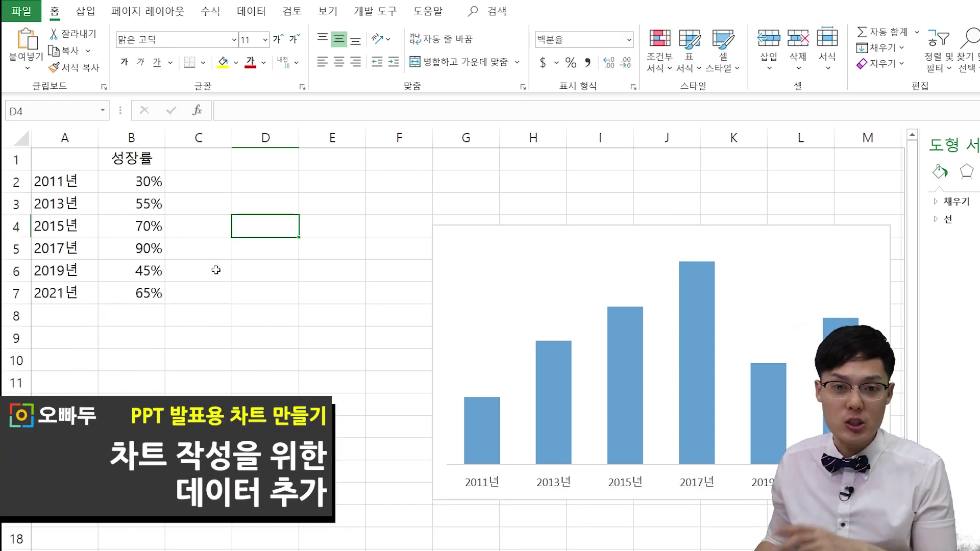
Add the column headers 나머지 in C1 and 최소/2 in D1.
{"action": "left_click", "coordinate": [196, 168]}
{"action": "type", "text": "나머지"}
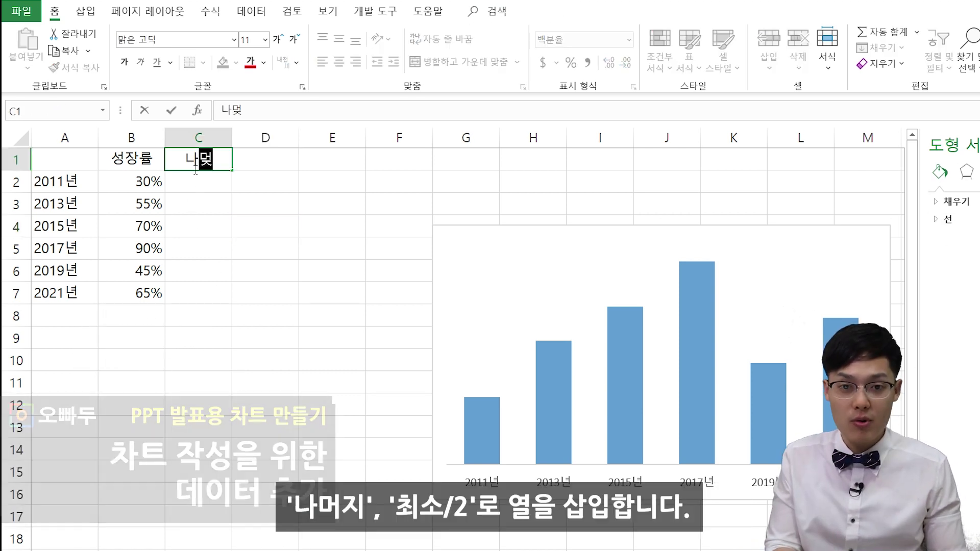
{"action": "key", "text": "Tab"}
{"action": "type", "text": "최소/"}
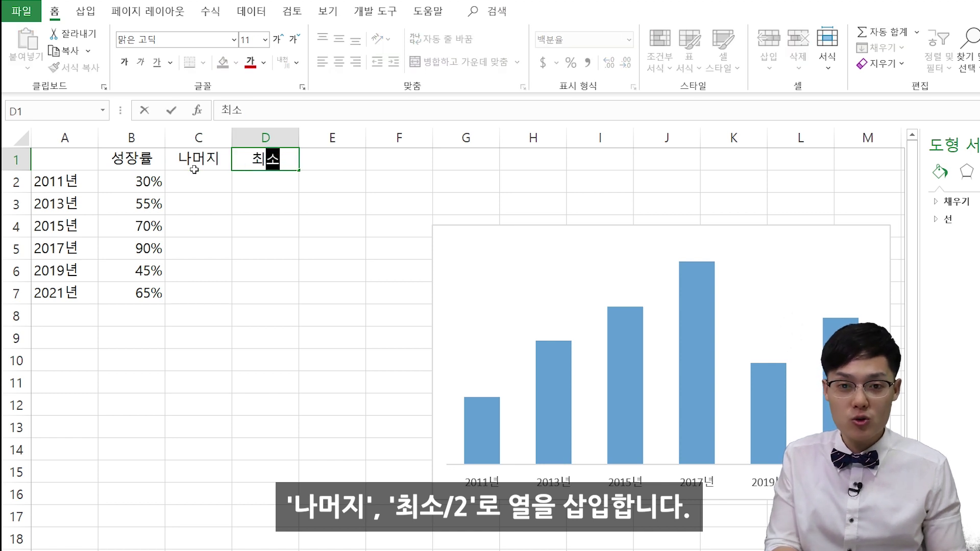
{"action": "left_click", "coordinate": [196, 173]}
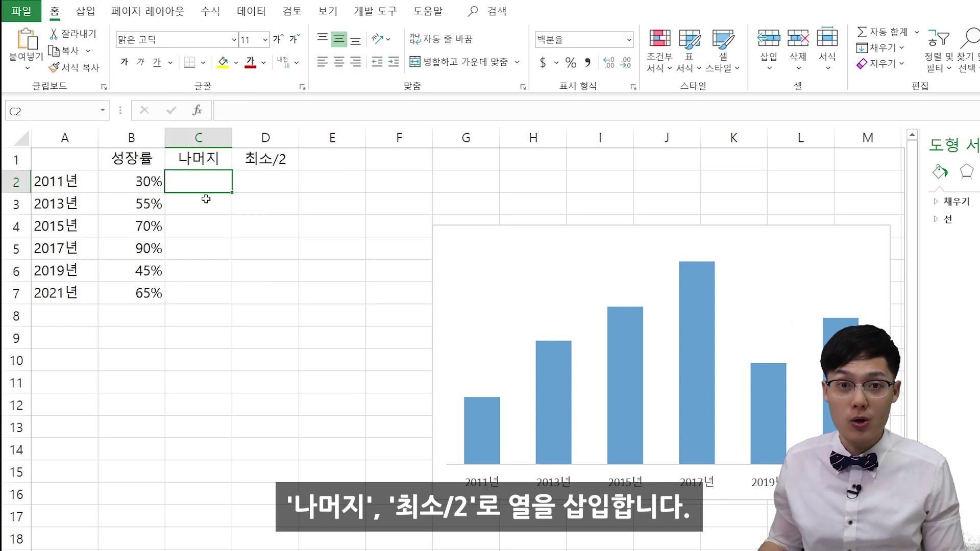
Enter =MIN($B$2:$B$7)/2 in D2 with an absolute range and fill the formula down to D7.
{"action": "left_click", "coordinate": [240, 177]}
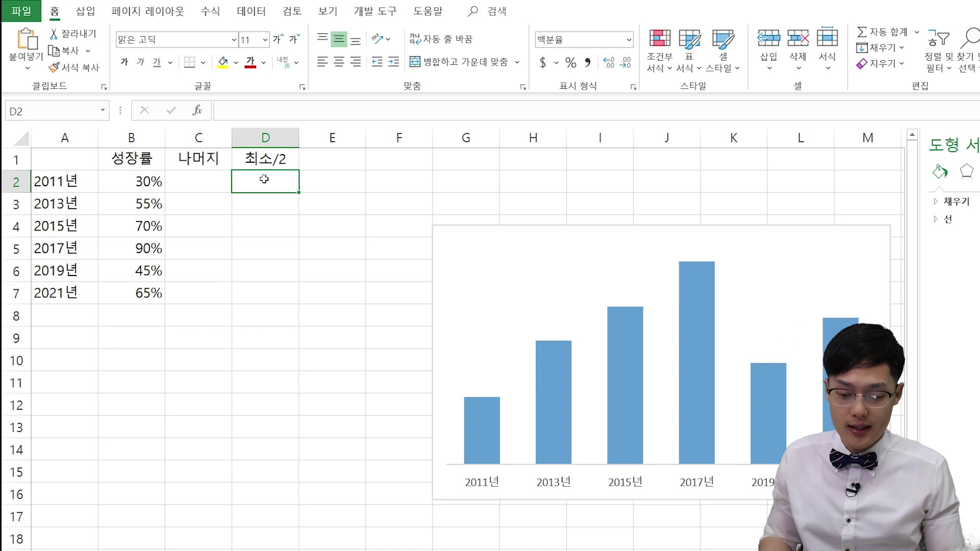
{"action": "type", "text": "=min("}
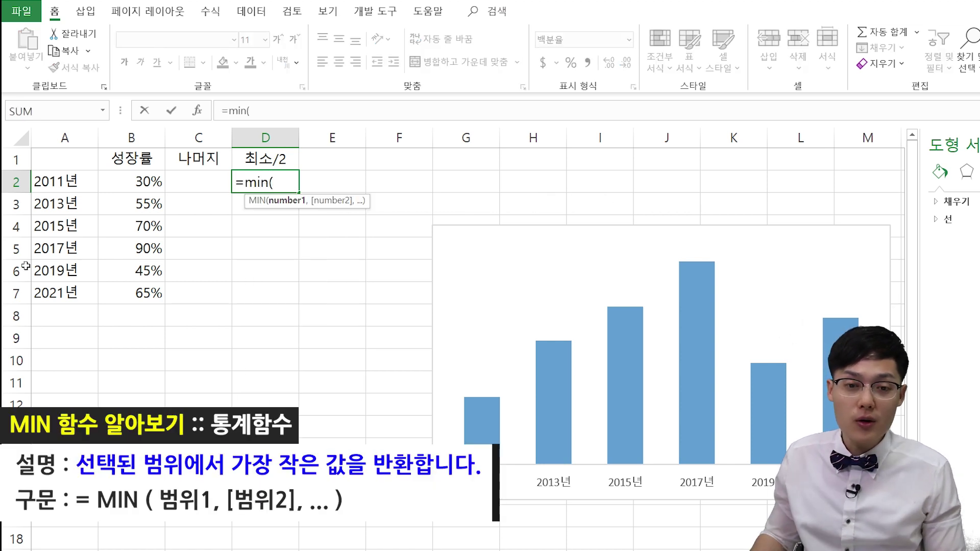
{"action": "left_click_drag", "start_coordinate": [123, 187], "coordinate": [119, 295]}
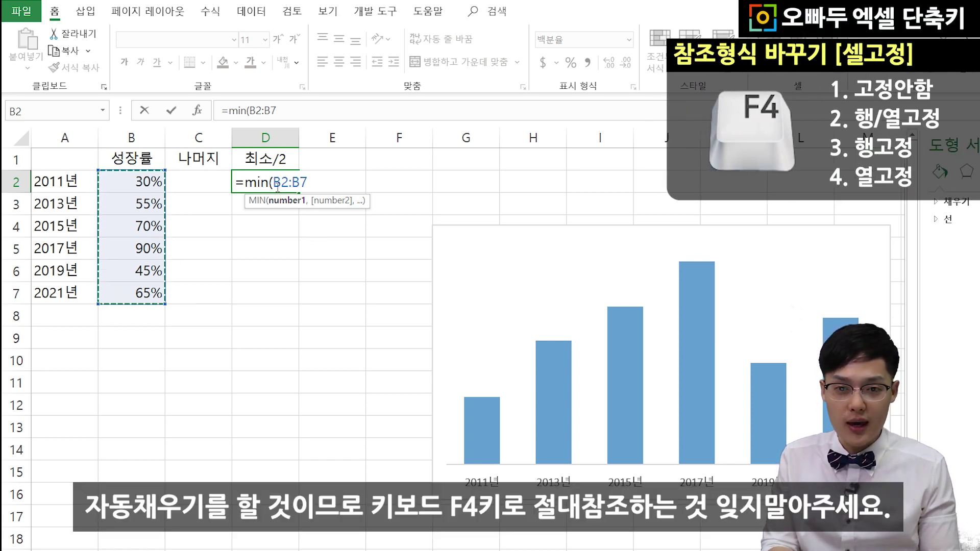
{"action": "key", "text": "F4"}
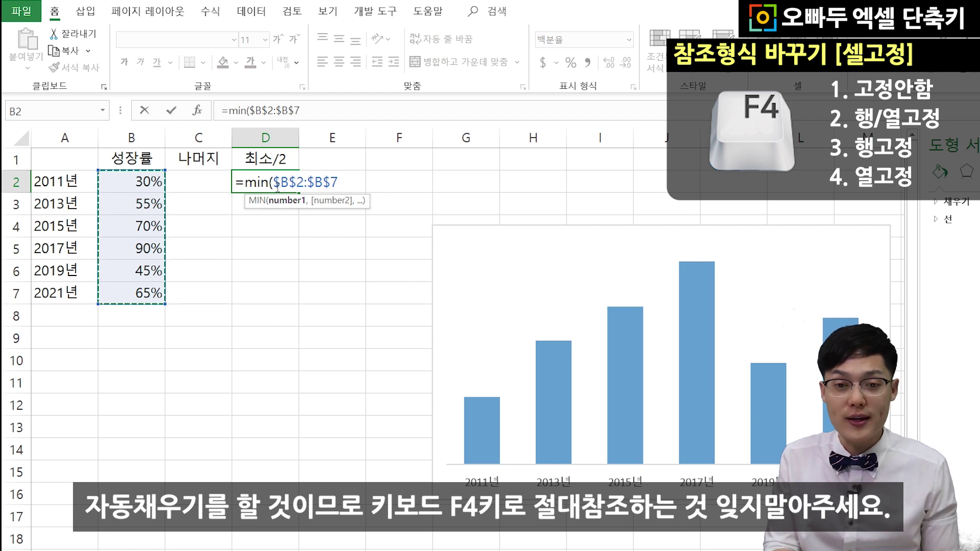
{"action": "type", "text": ")/2"}
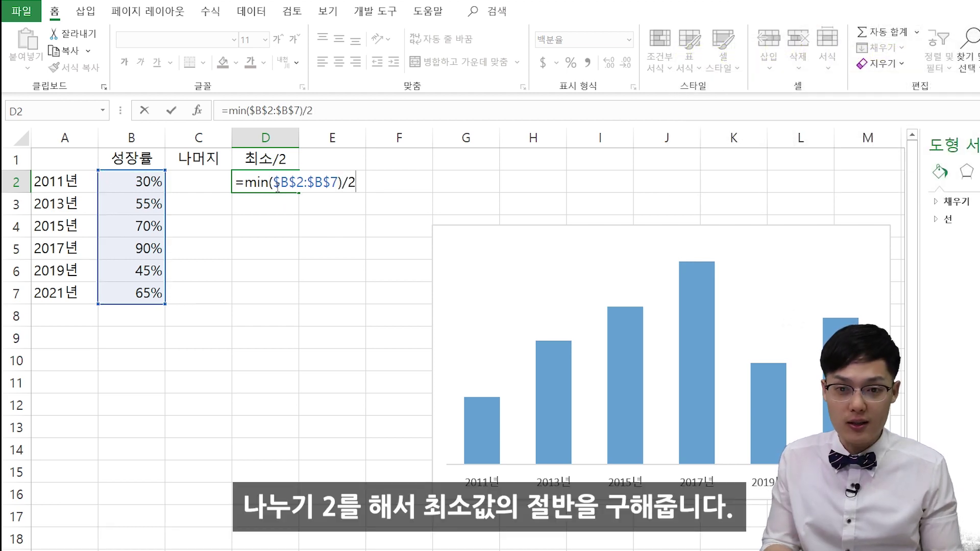
{"action": "key", "text": "Return"}
{"action": "left_click", "coordinate": [286, 185]}
{"action": "left_click_drag", "start_coordinate": [296, 244], "coordinate": [296, 301]}
{"action": "left_click_drag", "start_coordinate": [132, 183], "coordinate": [140, 296]}
{"action": "left_click_drag", "start_coordinate": [140, 182], "coordinate": [140, 204]}
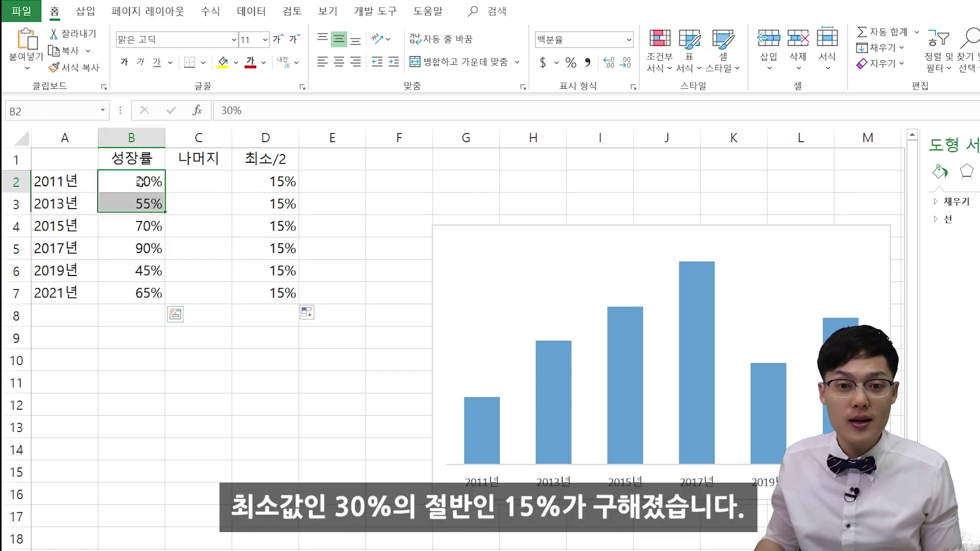
{"action": "left_click", "coordinate": [141, 182]}
{"action": "left_click", "coordinate": [278, 183]}
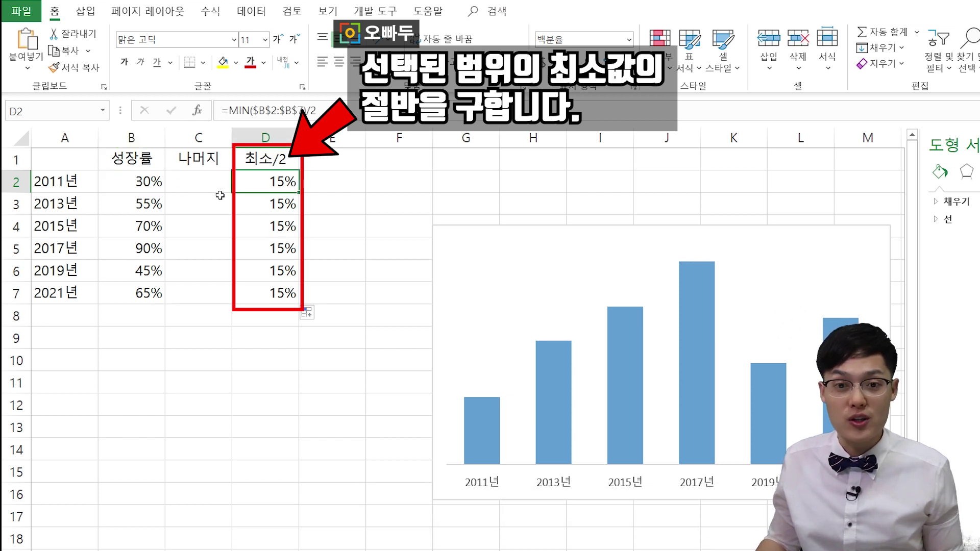
Enter =B2-D2 in C2 and fill the formula down to C7.
{"action": "left_click", "coordinate": [199, 190]}
{"action": "type", "text": "="}
{"action": "left_click", "coordinate": [153, 182]}
{"action": "type", "text": "-"}
{"action": "left_click", "coordinate": [250, 189]}
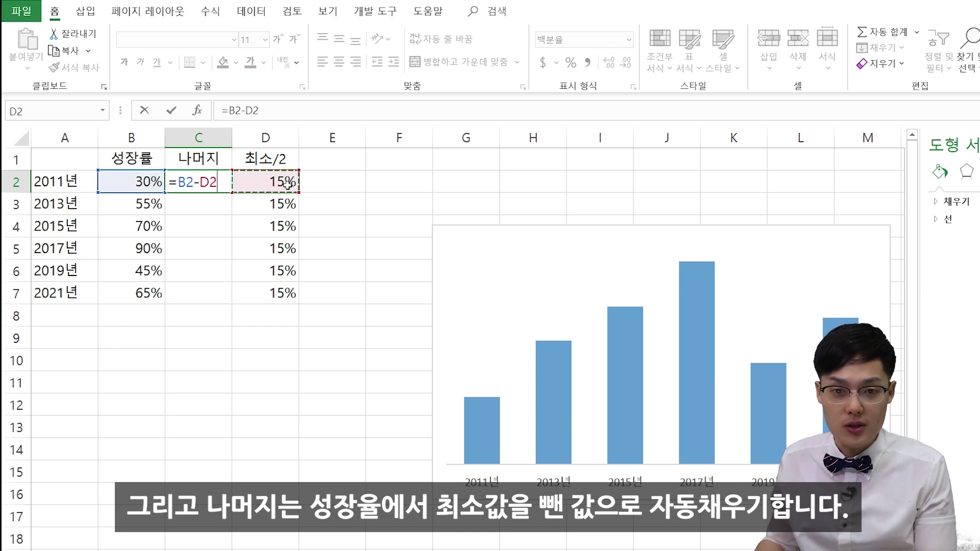
{"action": "key", "text": "Return"}
{"action": "left_click", "coordinate": [205, 178]}
{"action": "left_click_drag", "start_coordinate": [231, 190], "coordinate": [227, 299]}
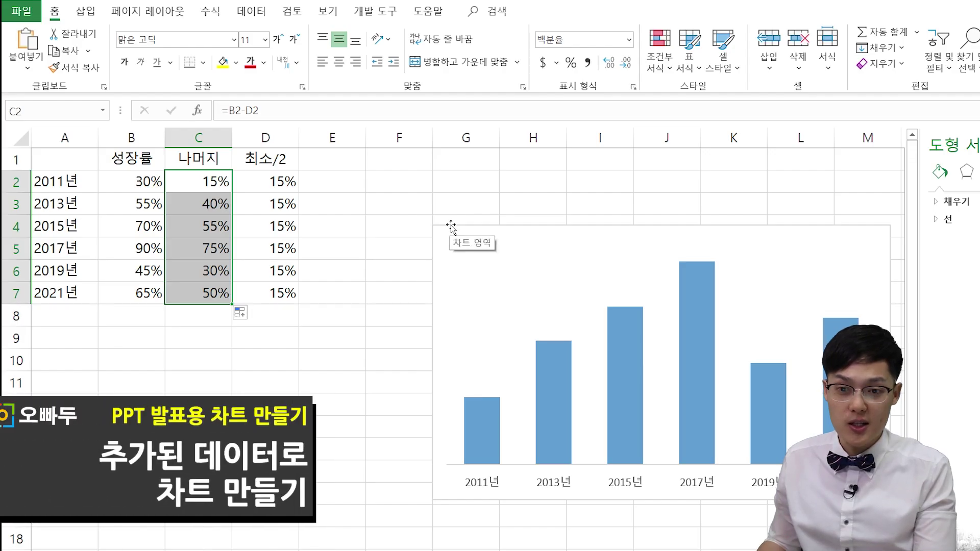
Replace the existing chart with a stacked column chart of A1:A7 and C1:D7, placed beside the data from about column F.
{"action": "left_click", "coordinate": [450, 226]}
{"action": "key", "text": "Delete"}
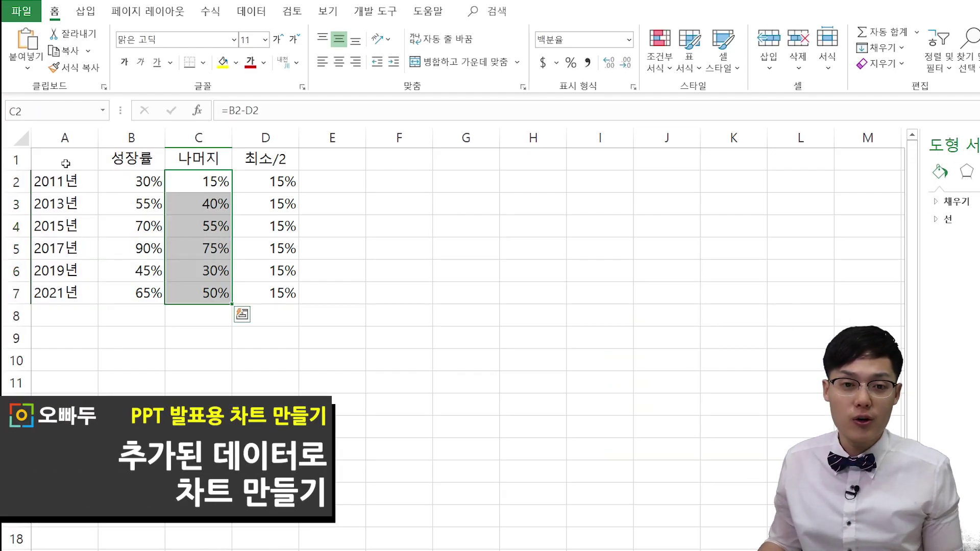
{"action": "left_click_drag", "start_coordinate": [66, 163], "coordinate": [98, 286]}
{"action": "left_click_drag", "start_coordinate": [186, 161], "coordinate": [254, 290]}
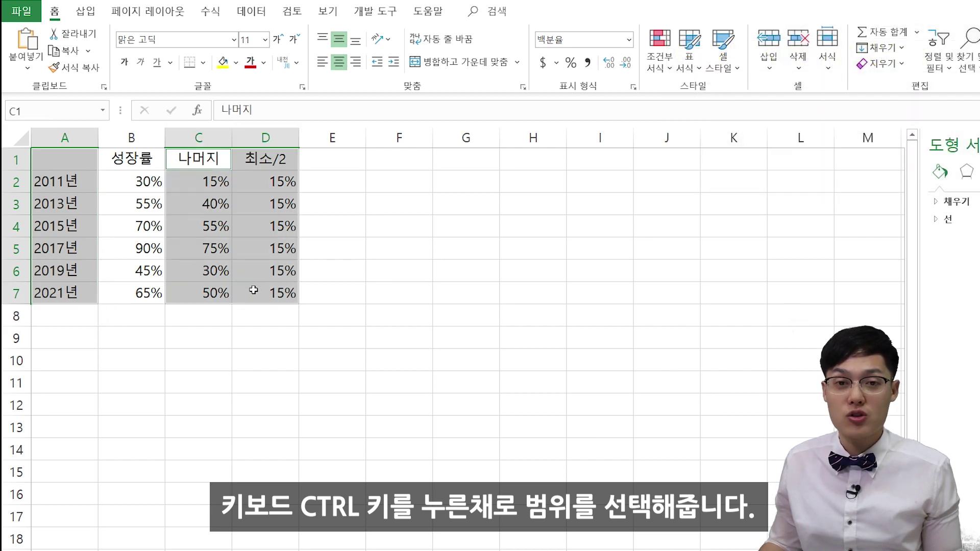
{"action": "key", "text": "alt"}
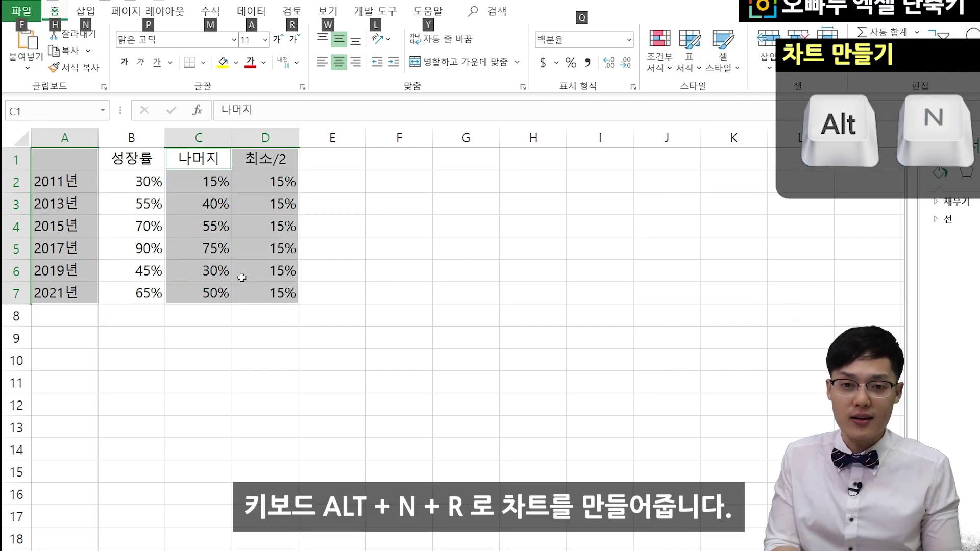
{"action": "key", "text": "n"}
{"action": "key", "text": "r"}
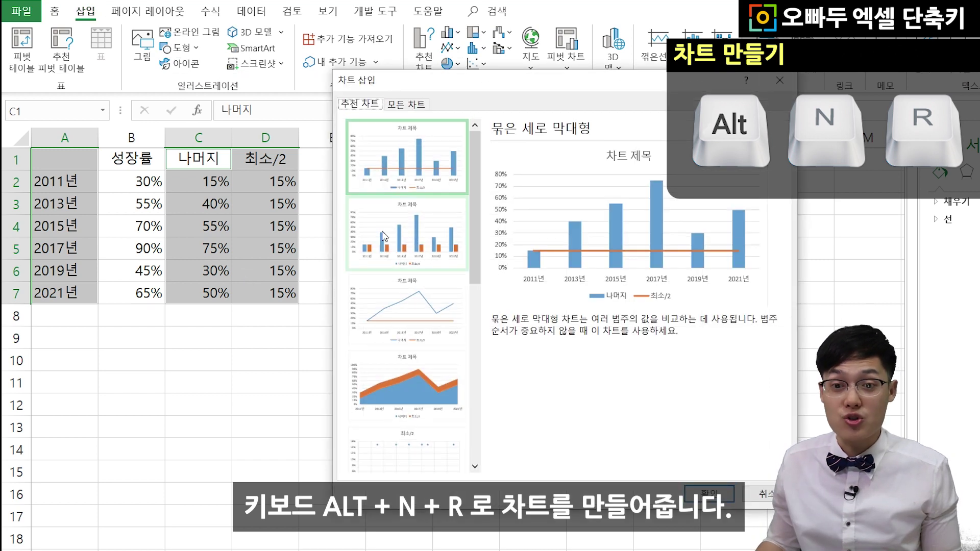
{"action": "left_click", "coordinate": [415, 105]}
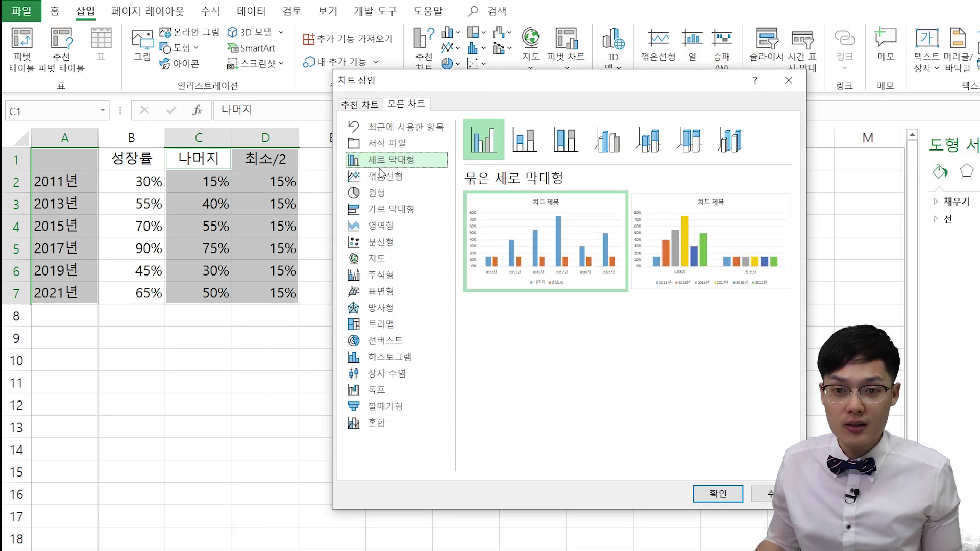
{"action": "left_click", "coordinate": [525, 139]}
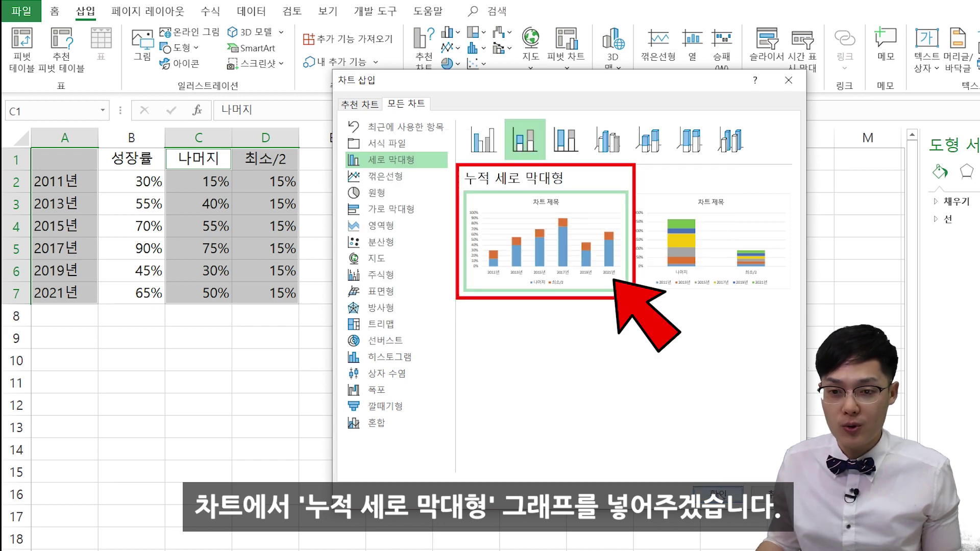
{"action": "left_click", "coordinate": [720, 492]}
{"action": "left_click_drag", "start_coordinate": [431, 225], "coordinate": [570, 199]}
{"action": "left_click", "coordinate": [531, 177]}
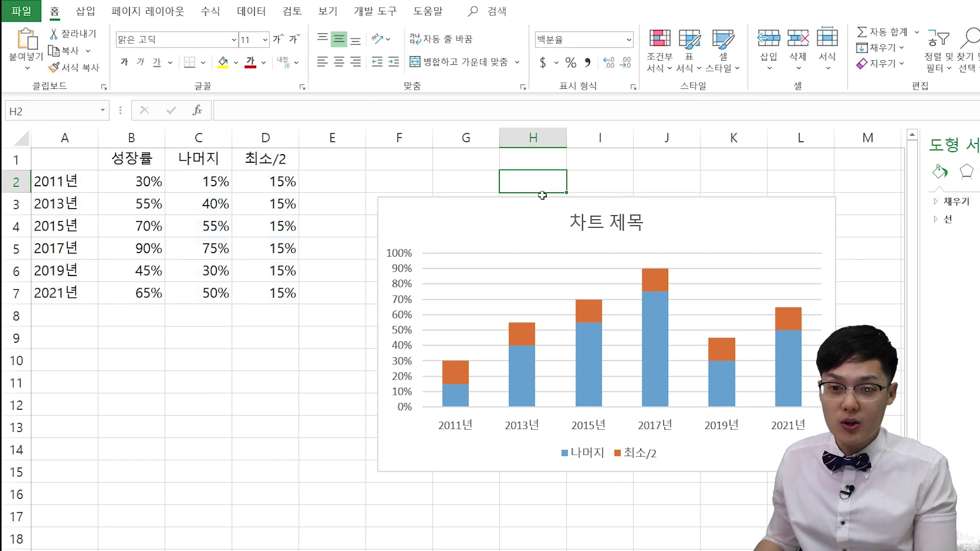
Delete the chart's title, vertical axis, gridlines and legend.
{"action": "left_click", "coordinate": [588, 228]}
{"action": "key", "text": "Delete"}
{"action": "left_click", "coordinate": [403, 269]}
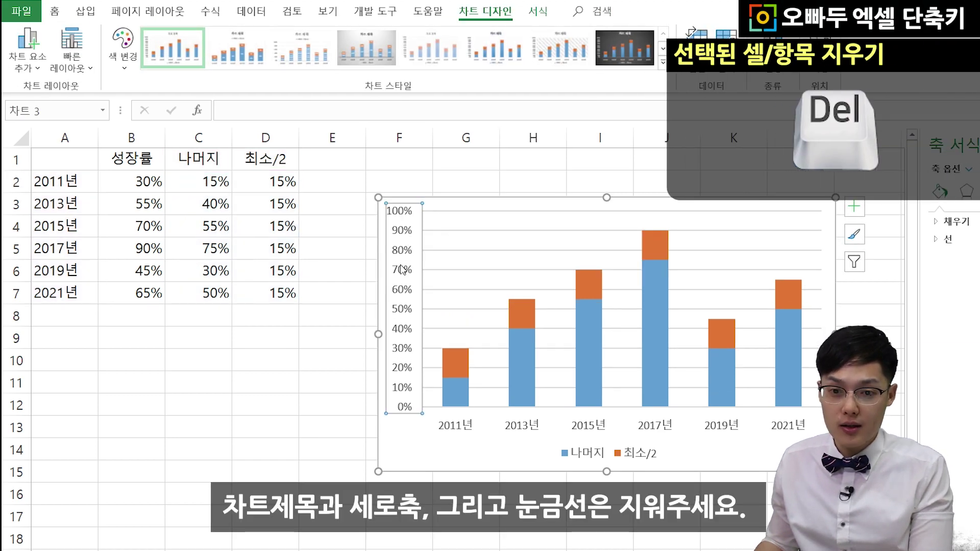
{"action": "key", "text": "Delete"}
{"action": "left_click", "coordinate": [451, 230]}
{"action": "key", "text": "Delete"}
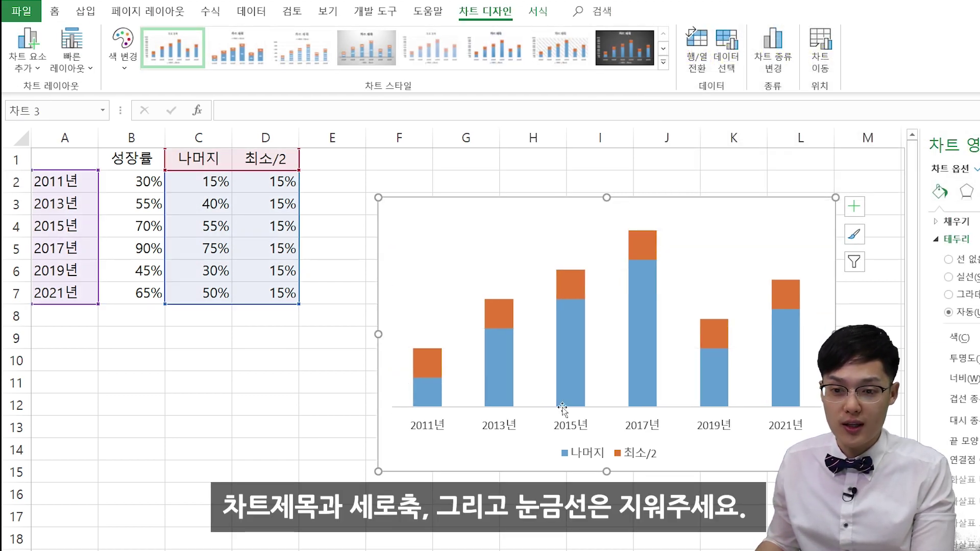
{"action": "left_click", "coordinate": [618, 454]}
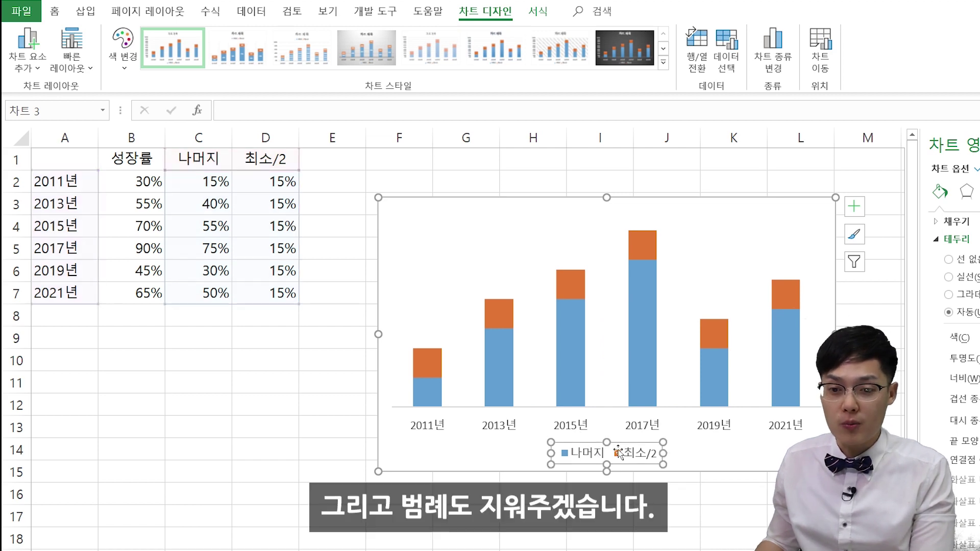
{"action": "key", "text": "Delete"}
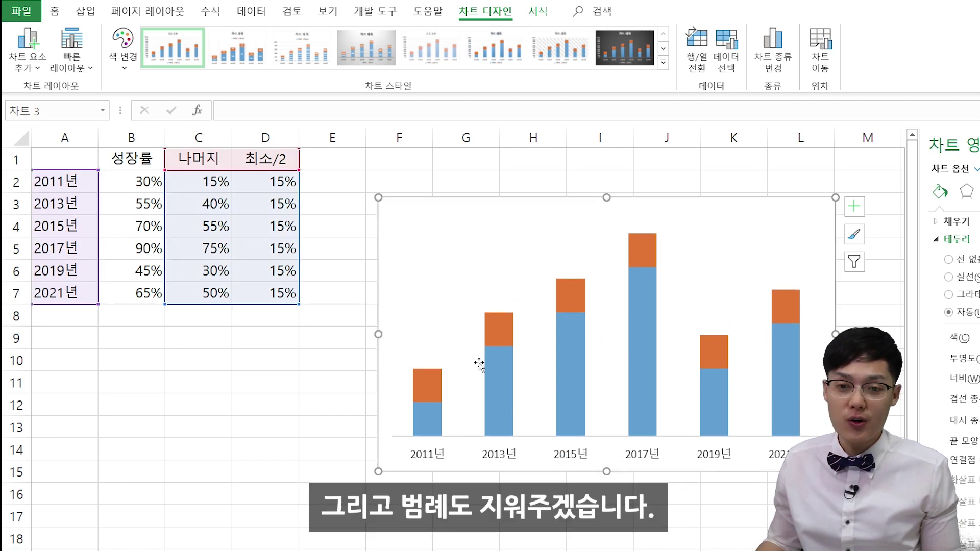
Set the gap width of the chart's columns to 100% and close the formatting pane.
{"action": "left_click", "coordinate": [498, 383]}
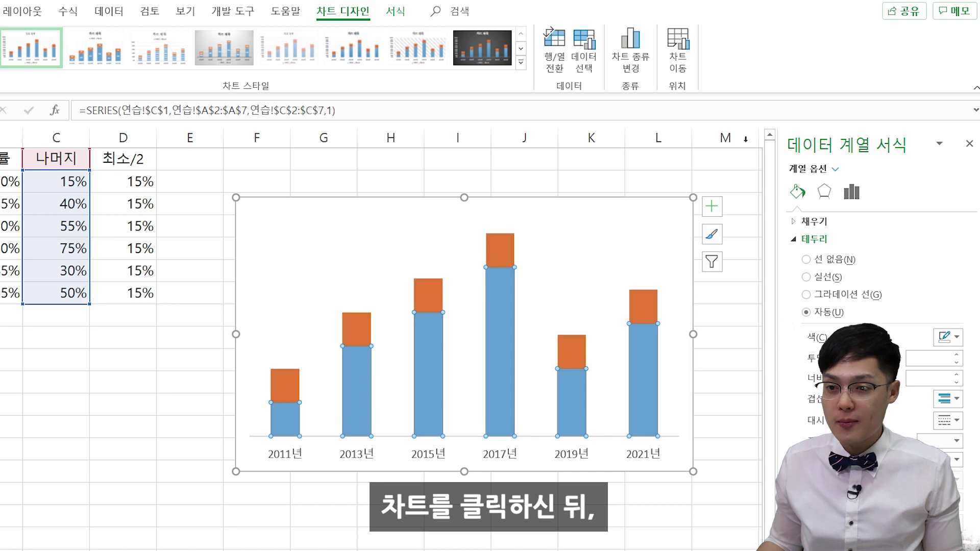
{"action": "left_click", "coordinate": [853, 196]}
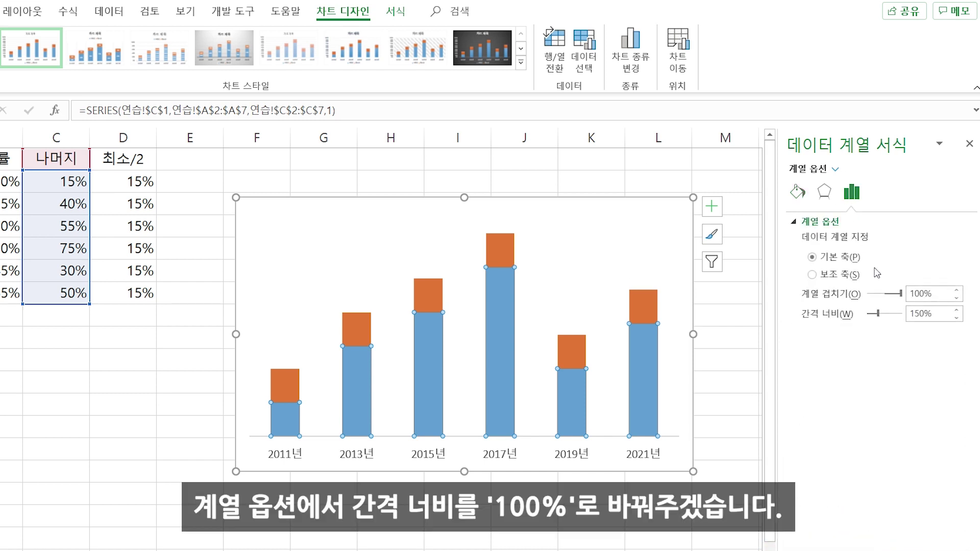
{"action": "left_click_drag", "start_coordinate": [940, 316], "coordinate": [854, 275]}
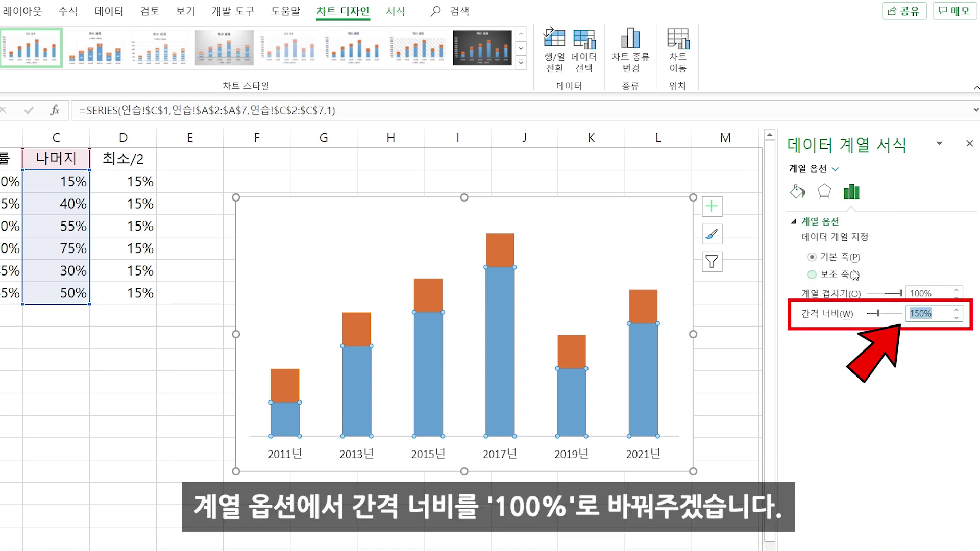
{"action": "key", "text": "Return"}
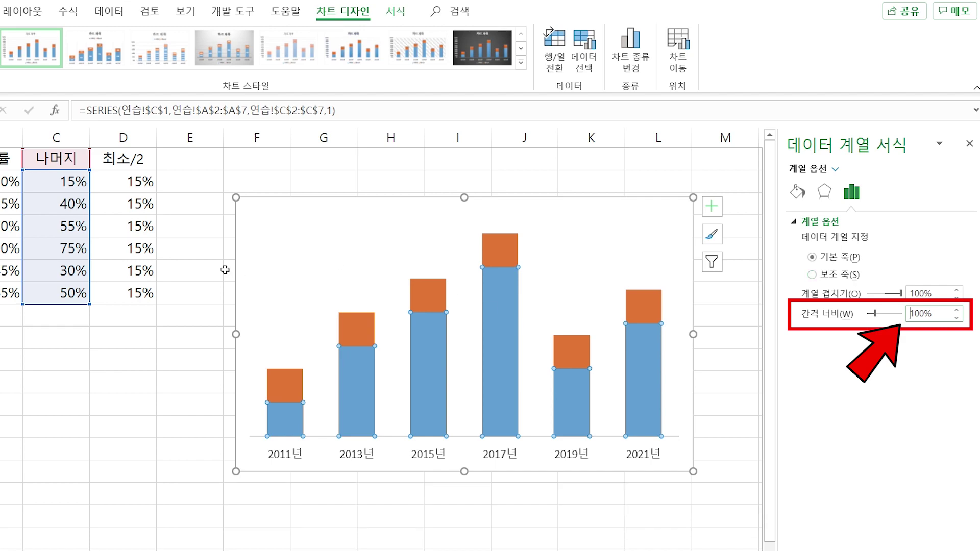
{"action": "left_click", "coordinate": [188, 270]}
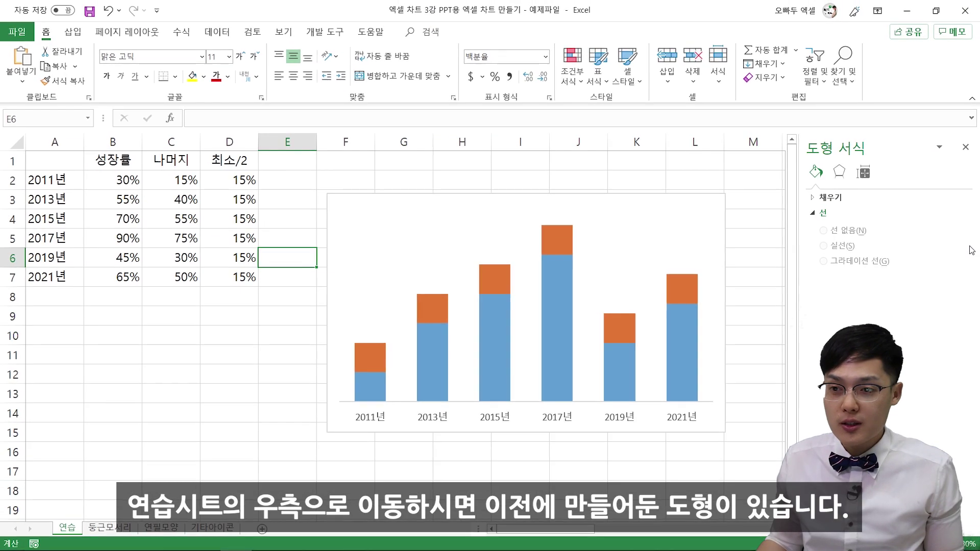
{"action": "left_click", "coordinate": [966, 153]}
Cut all seven colored rounded shapes located around columns Y to AJ and paste them beside the data table.
{"action": "left_click_drag", "start_coordinate": [682, 533], "coordinate": [730, 532]}
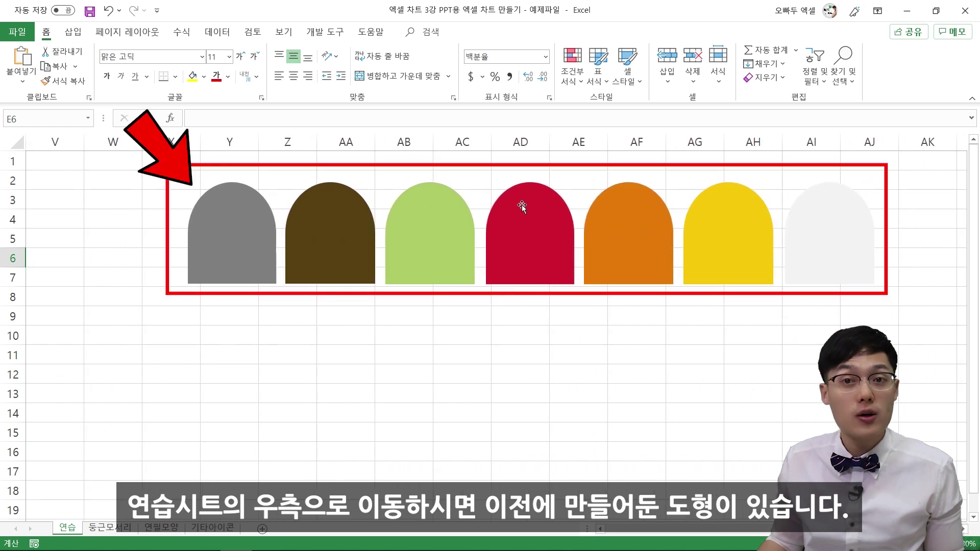
{"action": "left_click", "coordinate": [841, 80]}
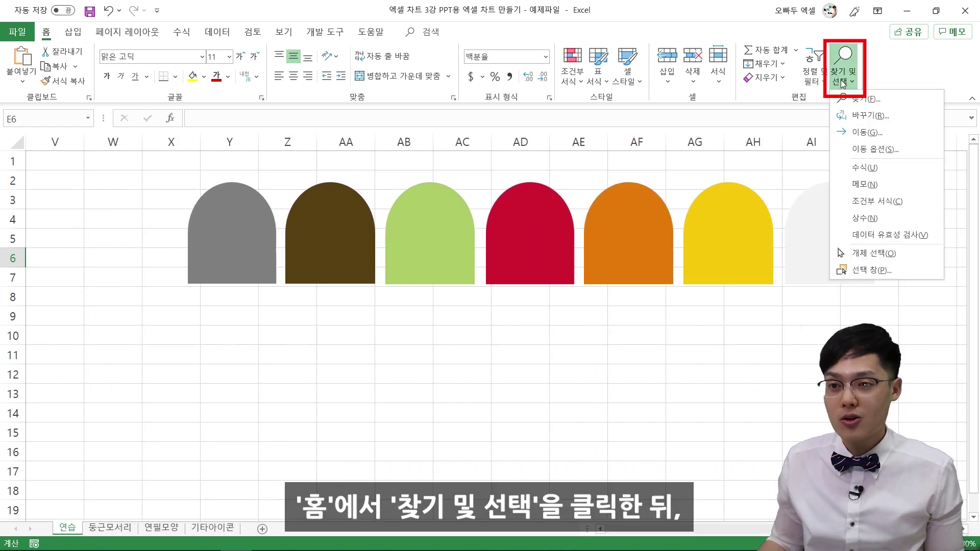
{"action": "left_click", "coordinate": [881, 256]}
{"action": "left_click_drag", "start_coordinate": [912, 317], "coordinate": [149, 168]}
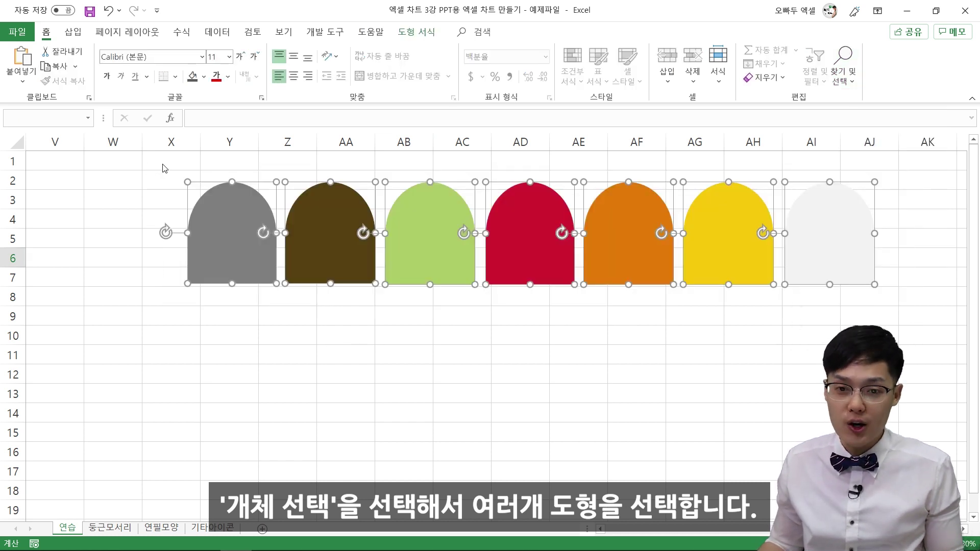
{"action": "key", "text": "ctrl+x"}
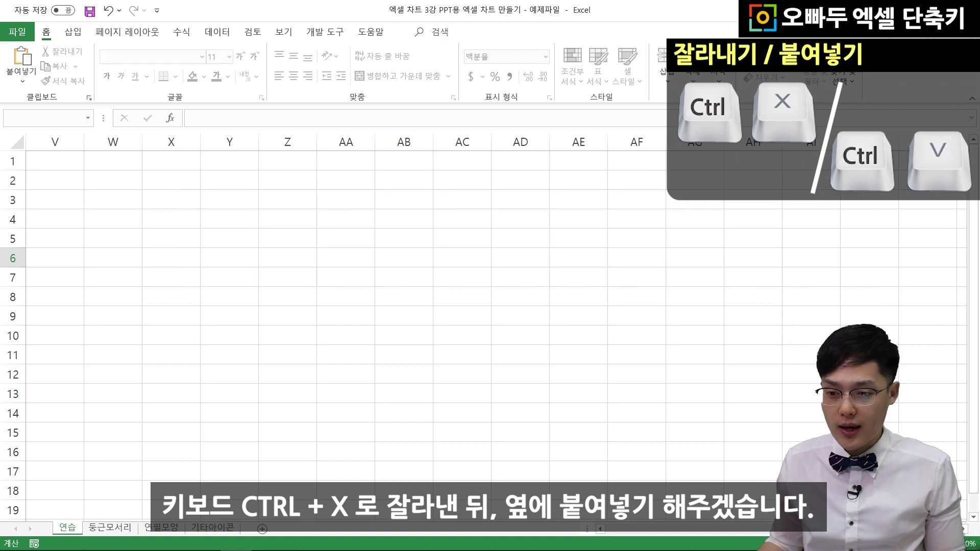
{"action": "scroll", "coordinate": [245, 328], "scroll_direction": "left", "scroll_amount": 7}
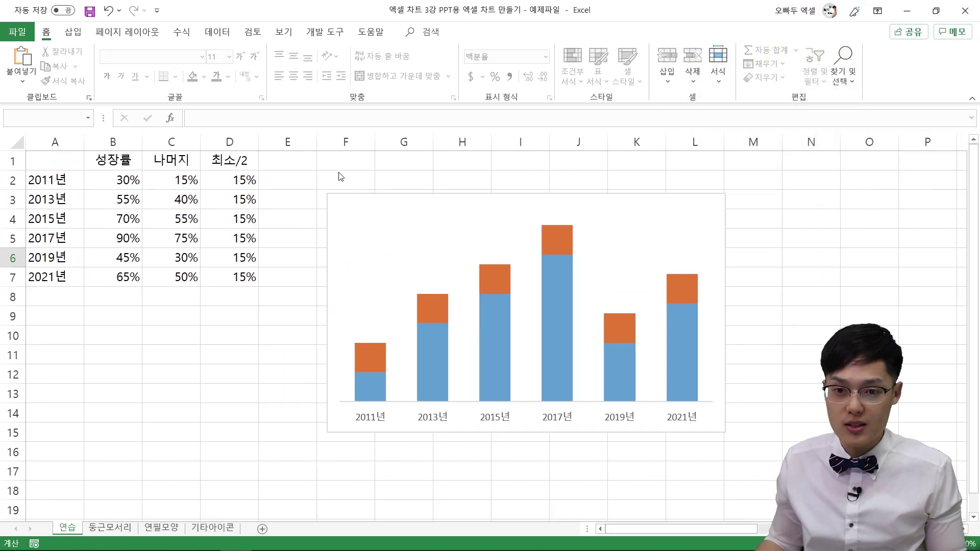
{"action": "key", "text": "ctrl+v"}
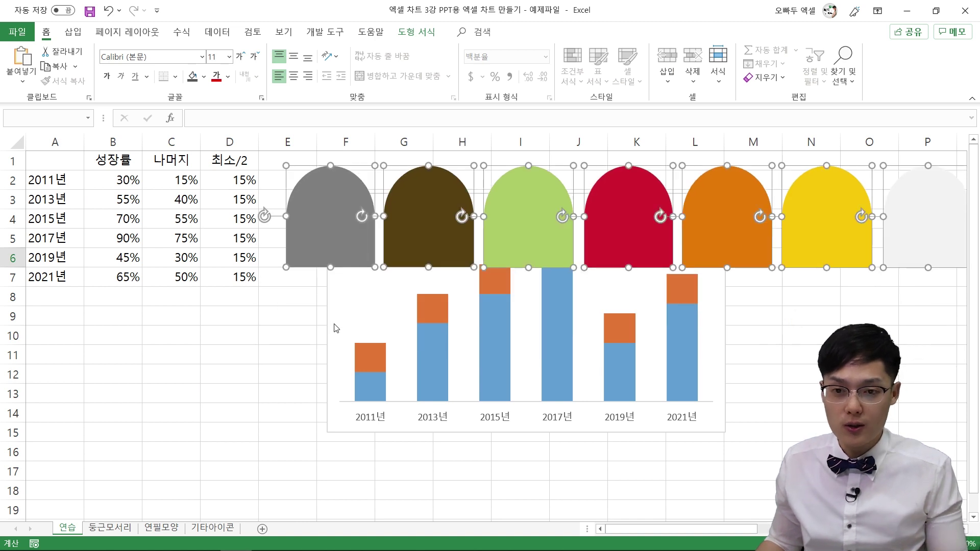
{"action": "key", "text": "Escape"}
Move the chart below the row of rounded shapes, with its left edge at about column E.
{"action": "left_click", "coordinate": [286, 315]}
{"action": "left_click", "coordinate": [318, 306]}
{"action": "left_click_drag", "start_coordinate": [318, 306], "coordinate": [286, 407]}
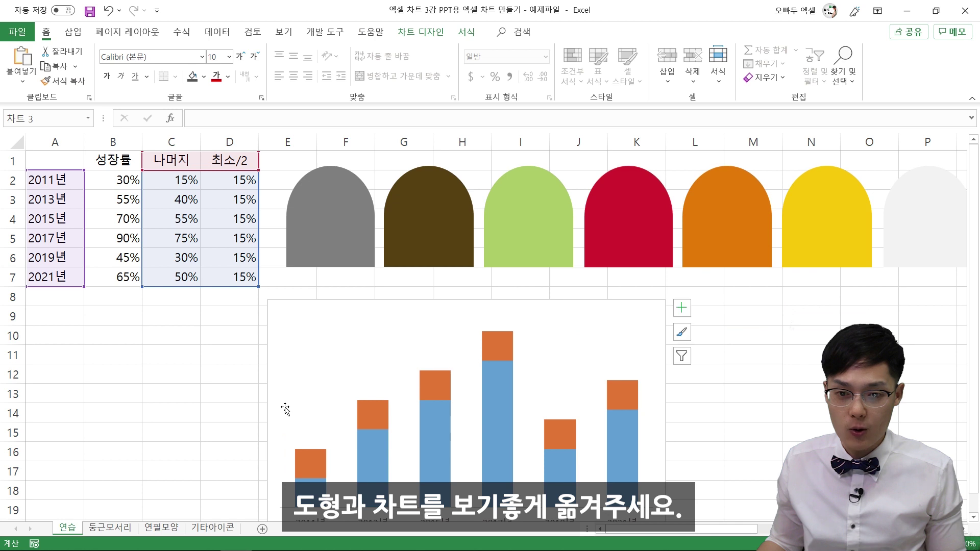
{"action": "left_click", "coordinate": [450, 294]}
{"action": "scroll", "coordinate": [357, 285], "scroll_direction": "down", "scroll_amount": 1}
{"action": "left_click", "coordinate": [327, 281]}
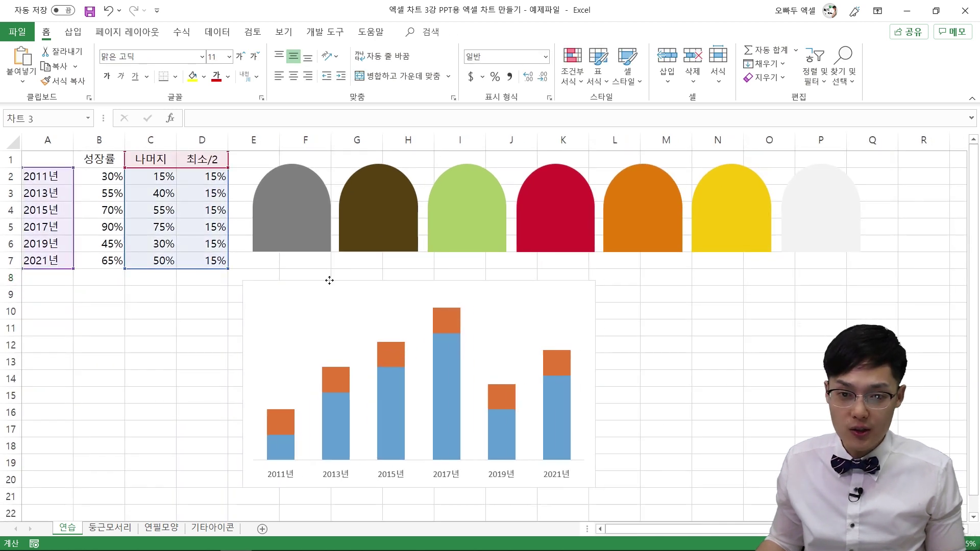
{"action": "left_click_drag", "start_coordinate": [328, 281], "coordinate": [335, 281]}
Copy the gray rounded shape and paste it as the fill of only the 2011 column's upper segment.
{"action": "left_click", "coordinate": [281, 259]}
{"action": "left_click", "coordinate": [290, 245]}
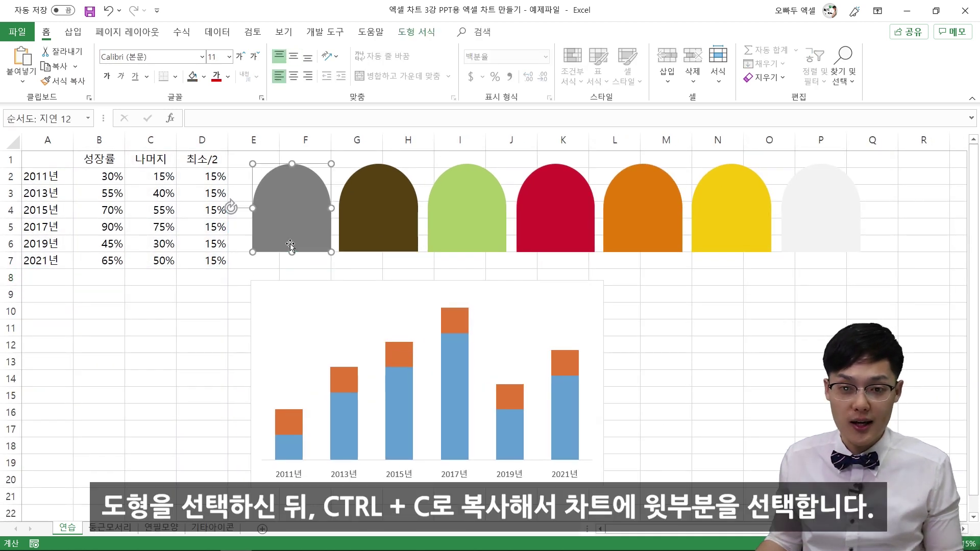
{"action": "left_click", "coordinate": [216, 409]}
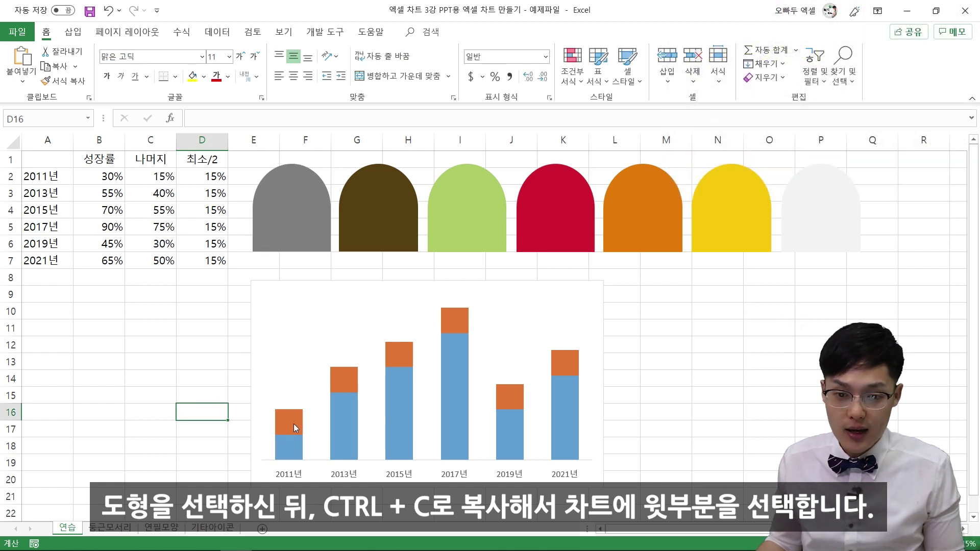
{"action": "left_click", "coordinate": [292, 423]}
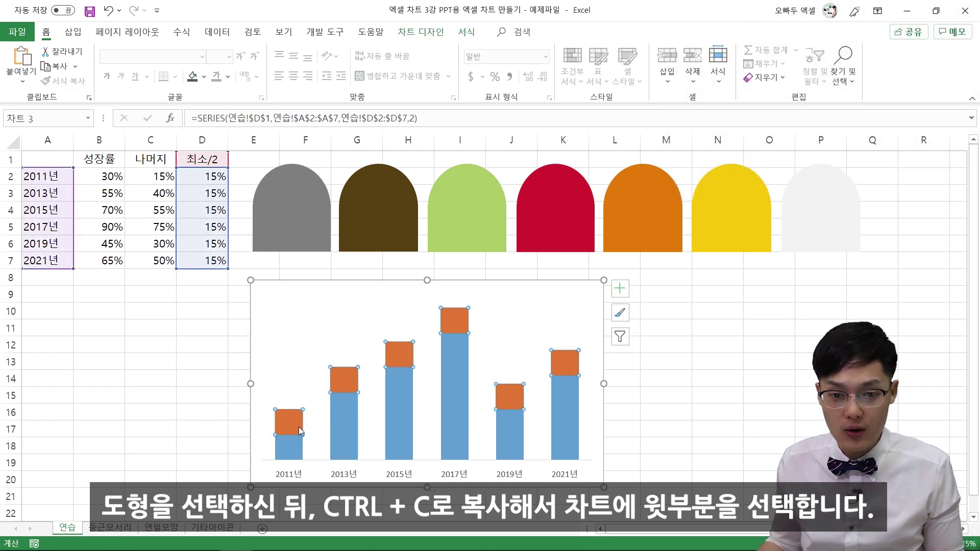
{"action": "left_click", "coordinate": [292, 427]}
{"action": "left_click", "coordinate": [199, 344]}
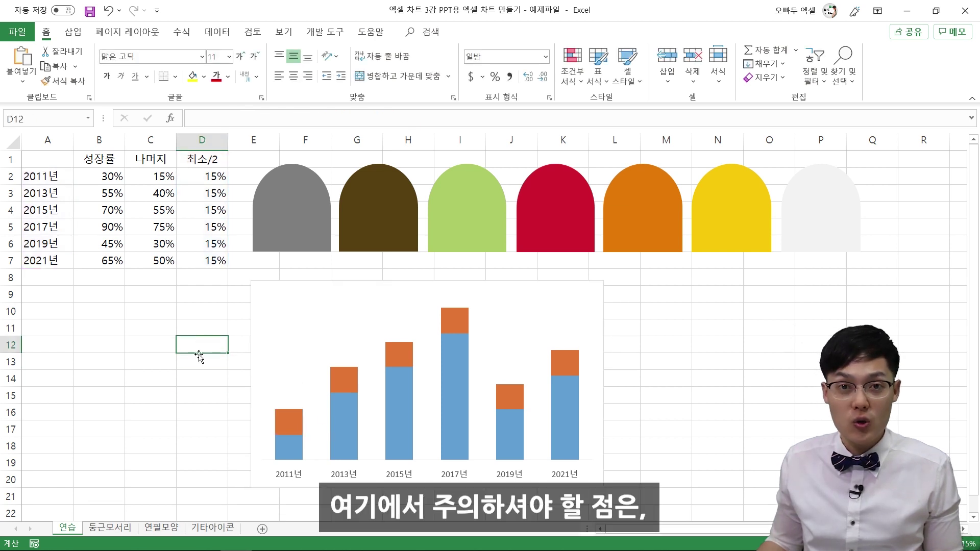
{"action": "left_click", "coordinate": [286, 415]}
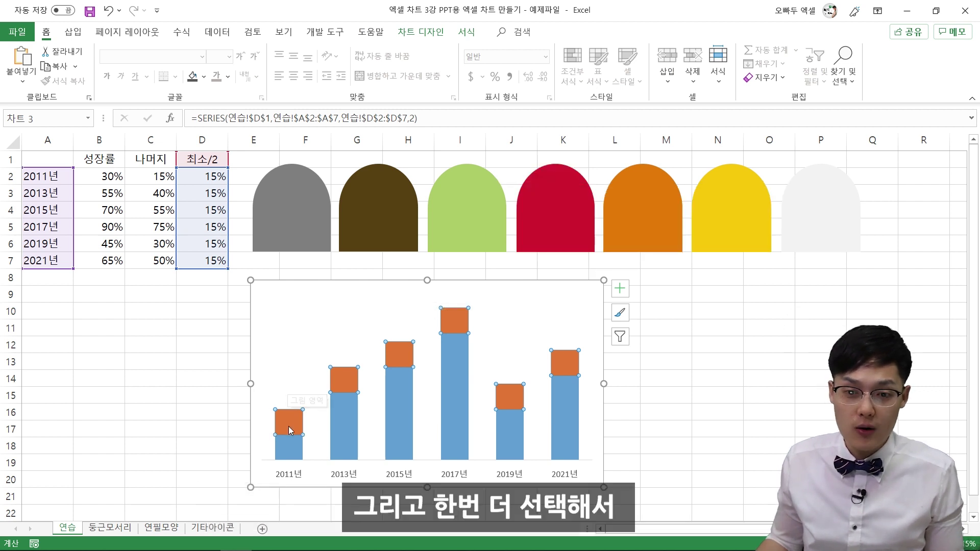
{"action": "left_click", "coordinate": [290, 425]}
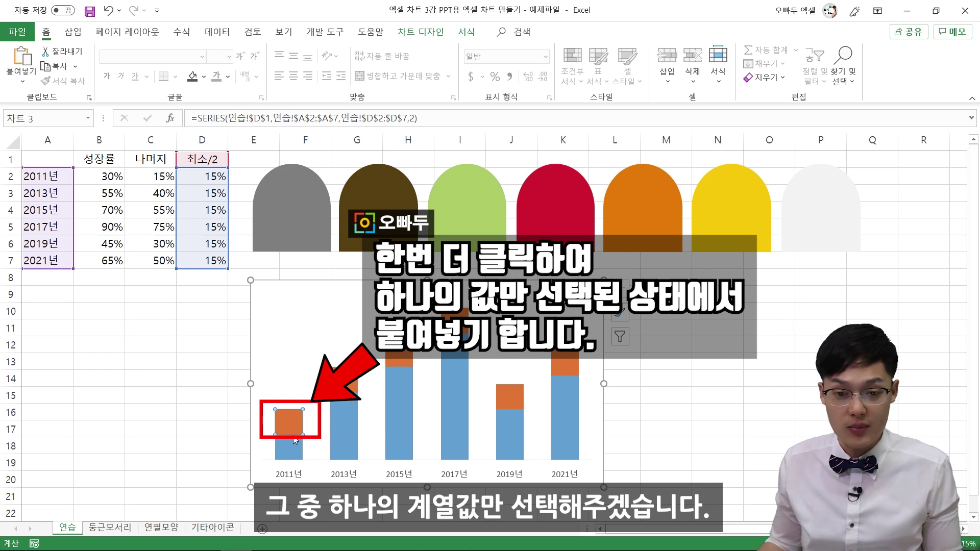
{"action": "key", "text": "ctrl+v"}
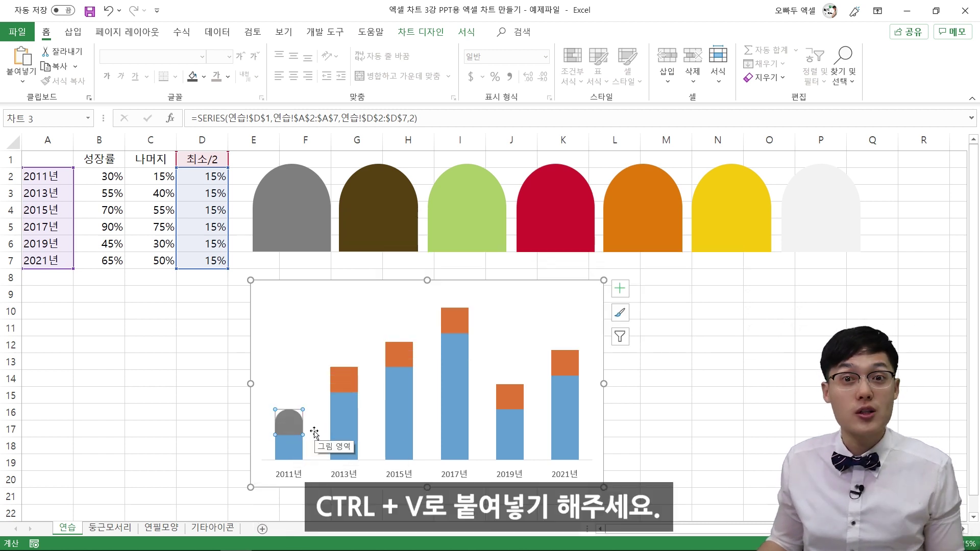
Copy the brown and green rounded shapes into the upper segments of the 2013 and 2015 columns respectively.
{"action": "left_click", "coordinate": [363, 212]}
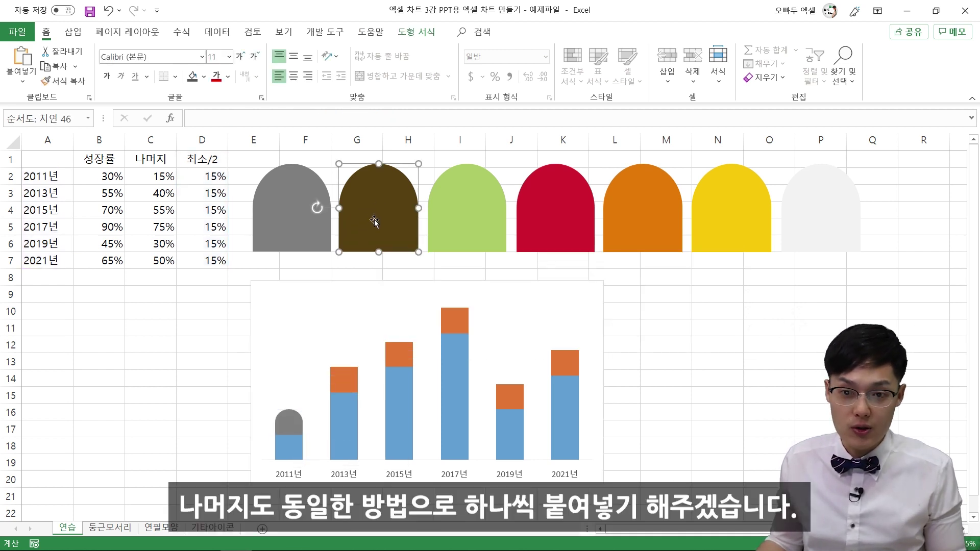
{"action": "left_click", "coordinate": [345, 378]}
{"action": "left_click", "coordinate": [351, 379]}
{"action": "key", "text": "ctrl+v"}
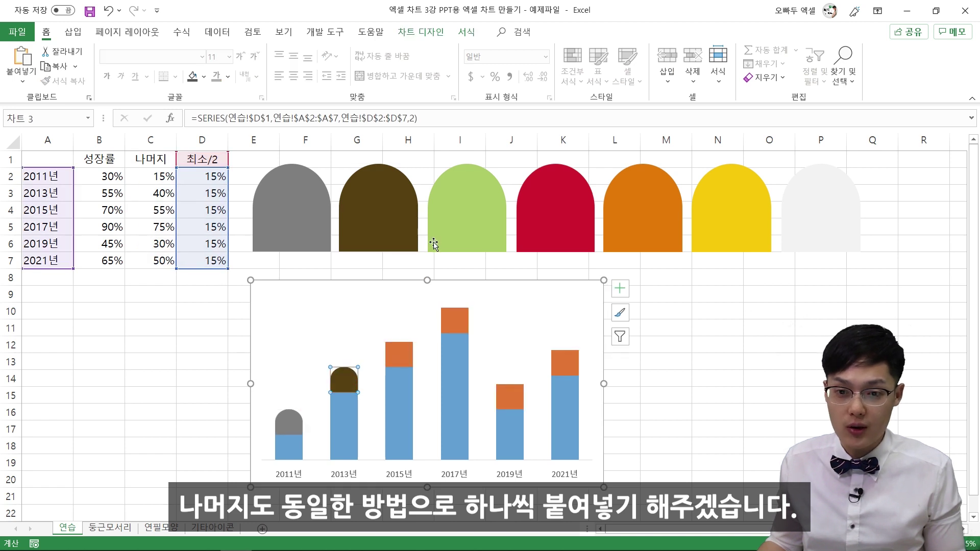
{"action": "left_click", "coordinate": [434, 244]}
{"action": "left_click", "coordinate": [396, 357]}
{"action": "left_click", "coordinate": [397, 354]}
{"action": "key", "text": "ctrl+v"}
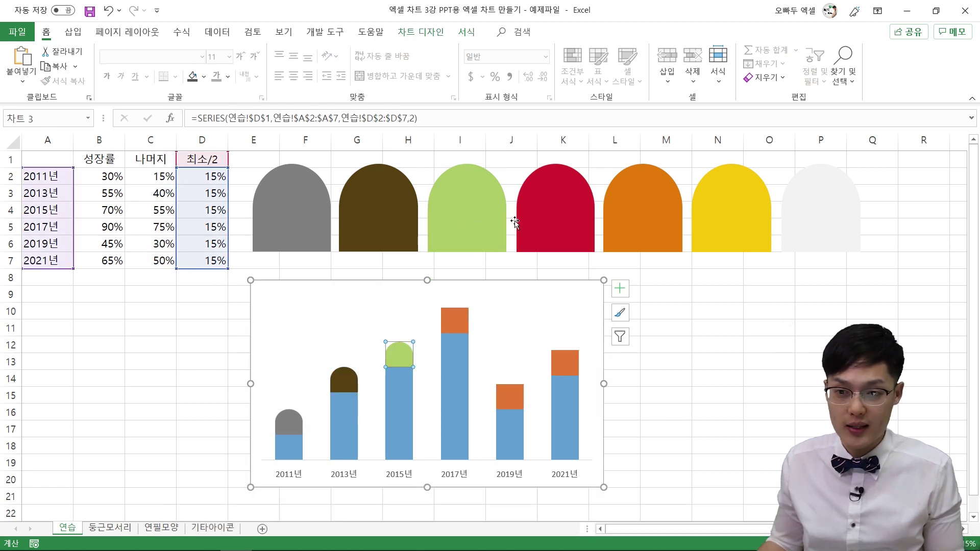
Copy the red, orange and yellow rounded shapes into the upper segments of the 2017, 2019 and 2021 columns respectively.
{"action": "left_click", "coordinate": [546, 218]}
{"action": "left_click", "coordinate": [454, 318]}
{"action": "left_click", "coordinate": [454, 319]}
{"action": "key", "text": "ctrl+v"}
{"action": "left_click", "coordinate": [642, 210]}
{"action": "left_click", "coordinate": [509, 397]}
{"action": "left_click", "coordinate": [509, 398]}
{"action": "key", "text": "ctrl+v"}
{"action": "left_click", "coordinate": [731, 209]}
{"action": "left_click", "coordinate": [564, 366]}
{"action": "key", "text": "ctrl+v"}
Fill only the lower segment of the 2021 column with the yellow that matches its rounded top.
{"action": "left_click", "coordinate": [564, 420]}
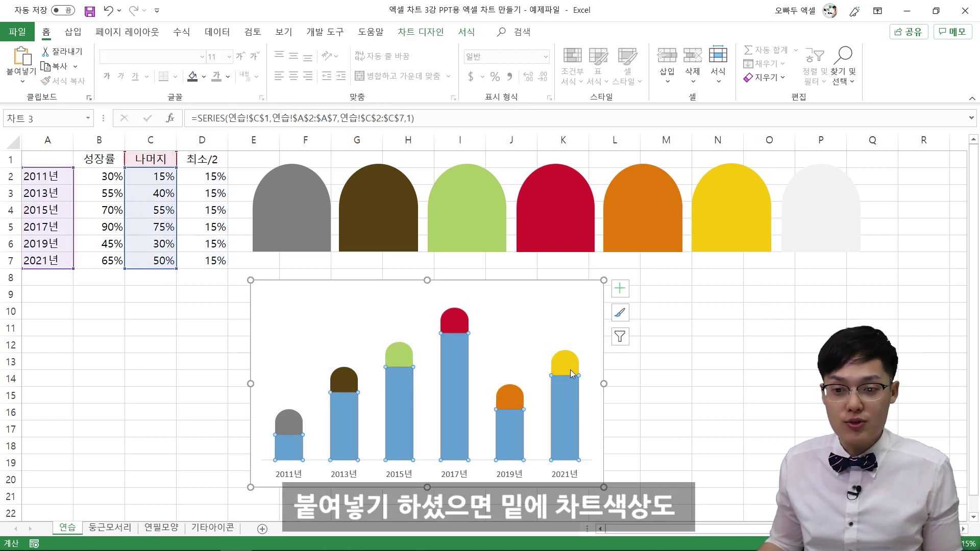
{"action": "left_click", "coordinate": [569, 412]}
{"action": "left_click", "coordinate": [472, 35]}
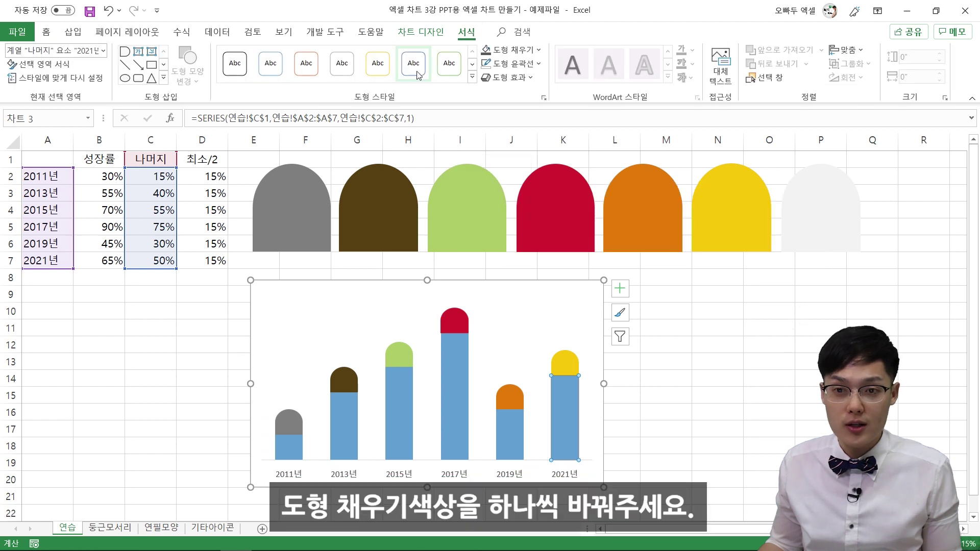
{"action": "left_click", "coordinate": [511, 50]}
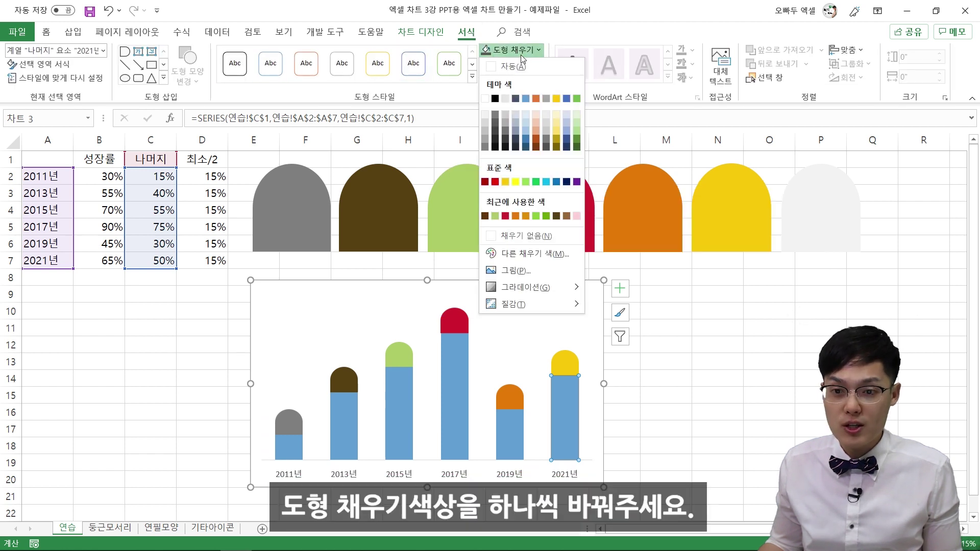
{"action": "left_click", "coordinate": [504, 181]}
Match the remaining lower segments to their rounded tops: orange for 2019, red for 2017, green for 2015, brown for 2013, gray for 2011.
{"action": "right_click", "coordinate": [510, 443]}
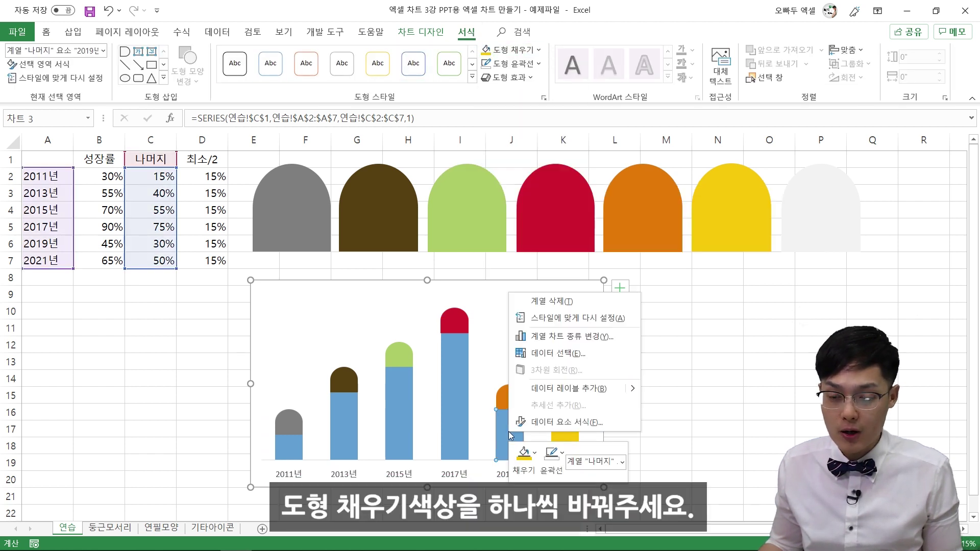
{"action": "left_click", "coordinate": [534, 454]}
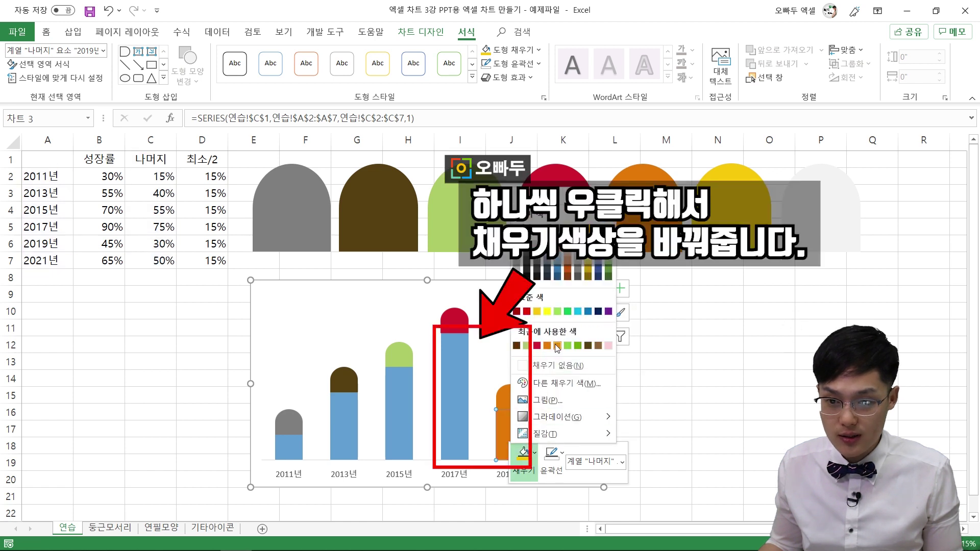
{"action": "left_click", "coordinate": [557, 346]}
{"action": "right_click", "coordinate": [458, 390]}
{"action": "left_click", "coordinate": [472, 347]}
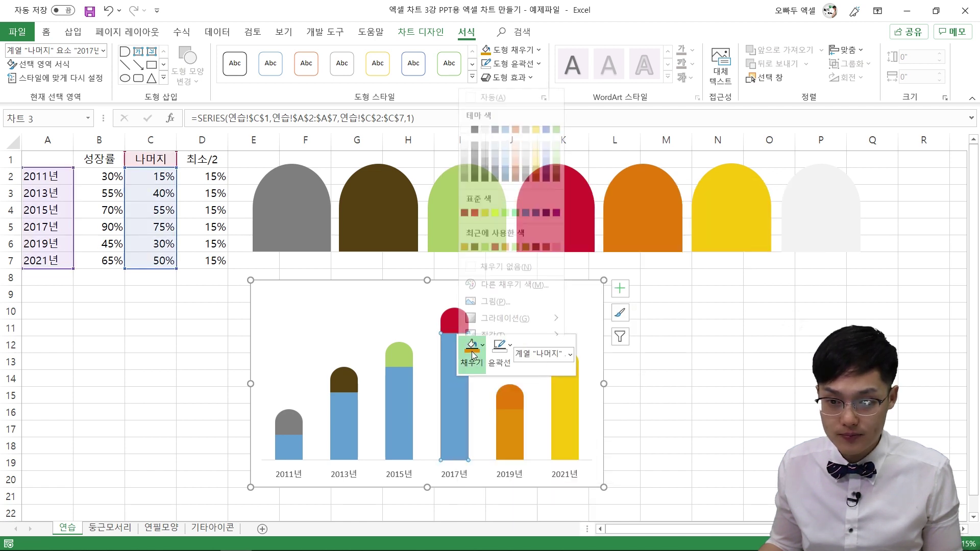
{"action": "left_click", "coordinate": [496, 238]}
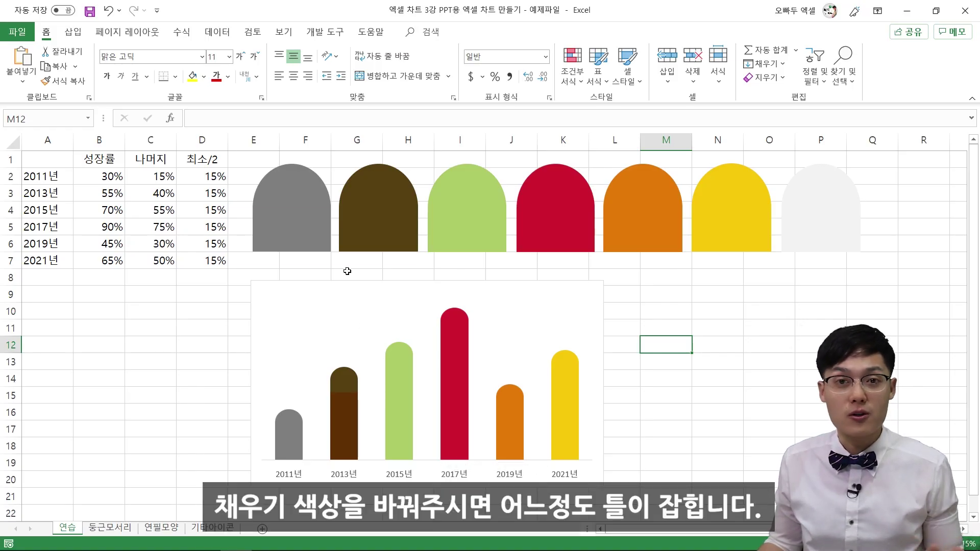
Try 50% and 80% as the 2011 growth rate in cell B2 to test how the chart updates.
{"action": "left_click", "coordinate": [109, 179]}
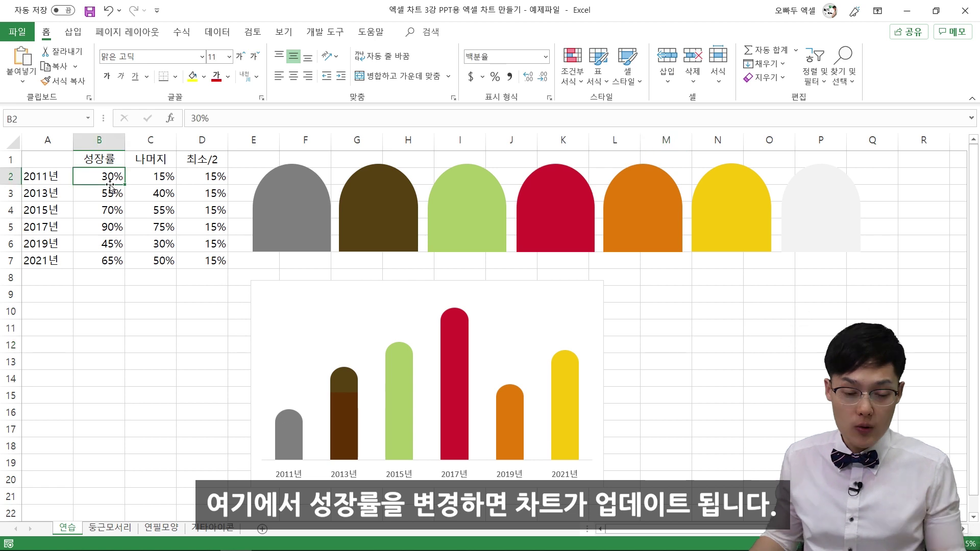
{"action": "type", "text": "50"}
{"action": "key", "text": "Return"}
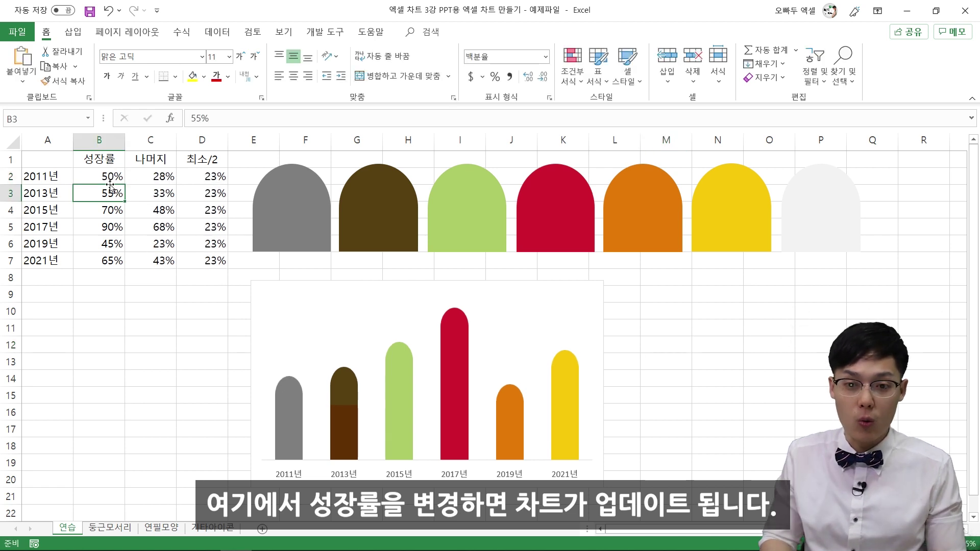
{"action": "key", "text": "Up"}
{"action": "type", "text": "80"}
{"action": "key", "text": "Return"}
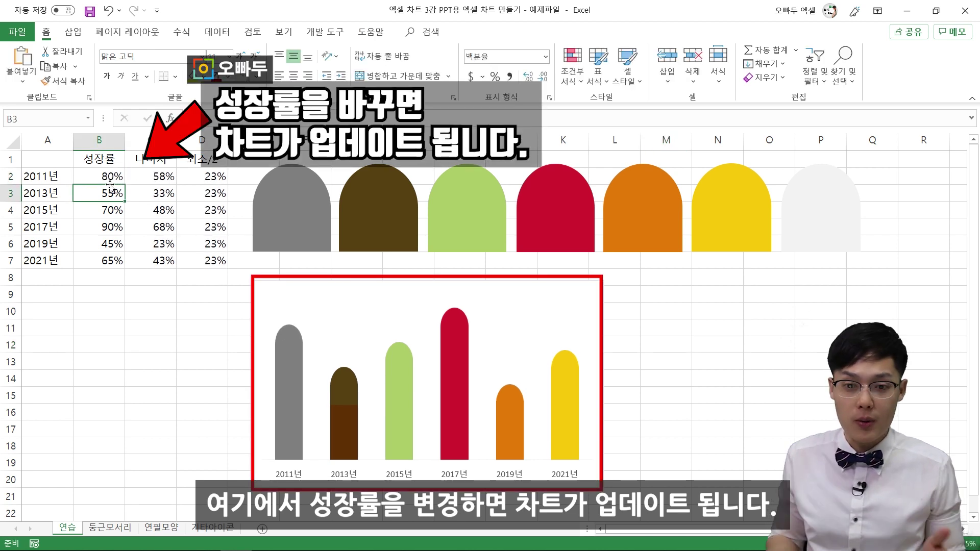
Set the 2011 growth rate in cell B2 to 35%.
{"action": "left_click", "coordinate": [111, 179]}
{"action": "type", "text": "35"}
{"action": "key", "text": "Return"}
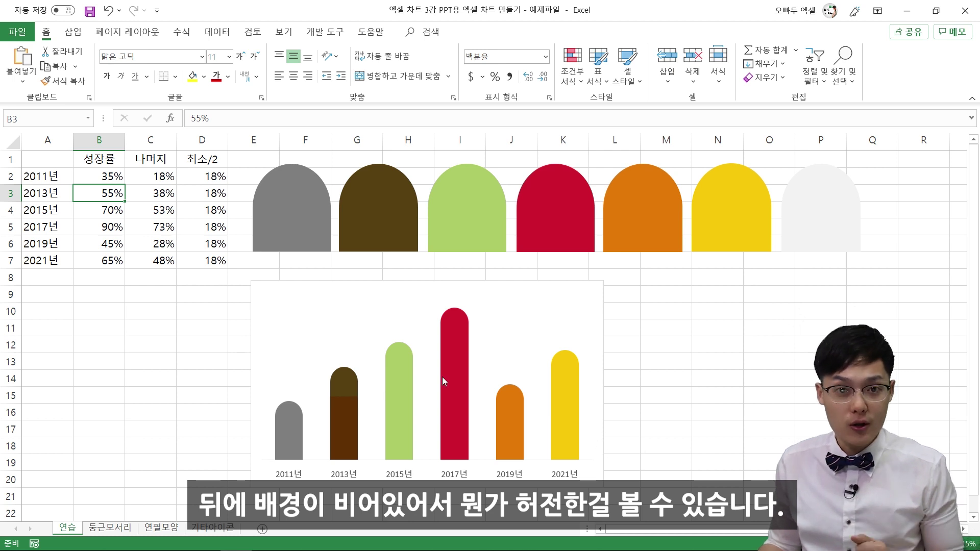
View the finished chart on the 둥근모서리 sheet, and insert two blank columns before column E on the 연습 sheet.
{"action": "left_click", "coordinate": [132, 529]}
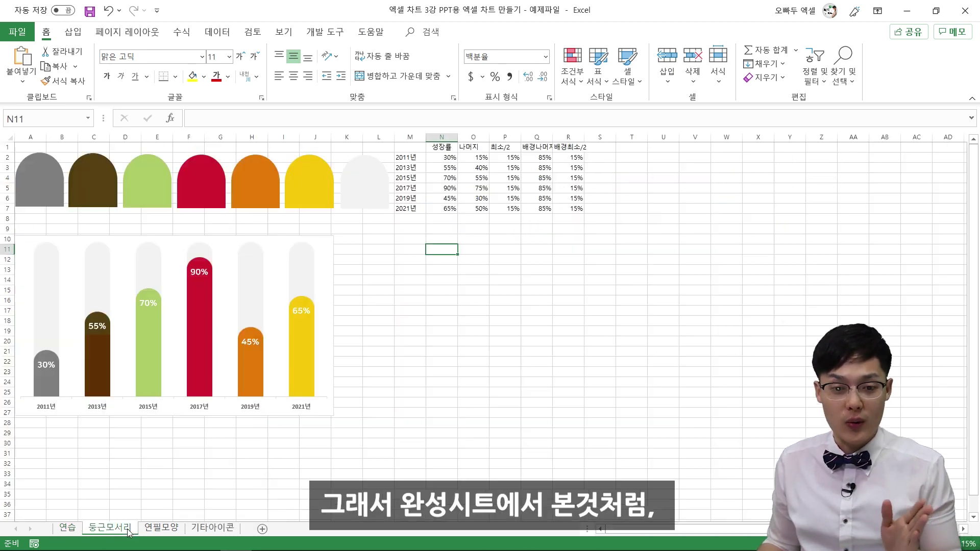
{"action": "scroll", "coordinate": [160, 289], "scroll_direction": "up", "scroll_amount": 2, "text": "ctrl"}
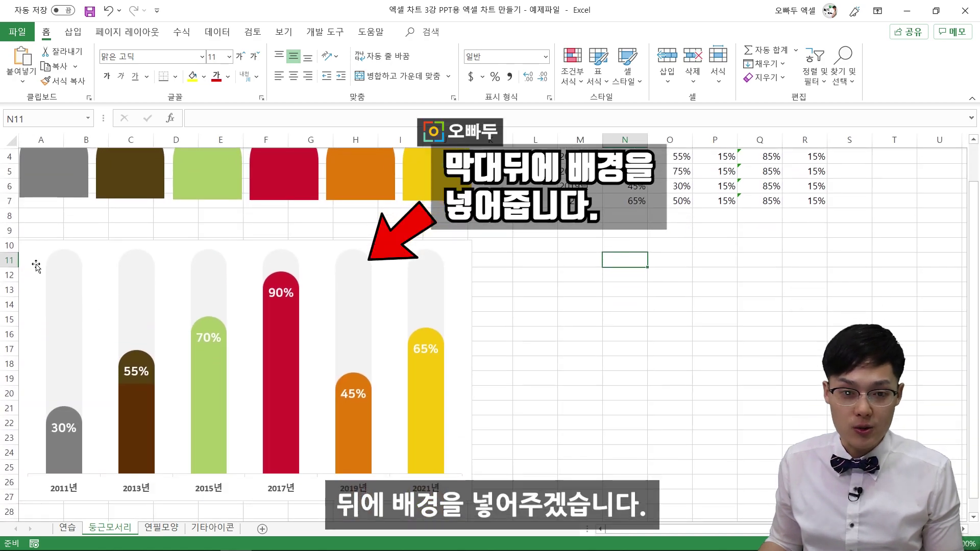
{"action": "left_click", "coordinate": [67, 529]}
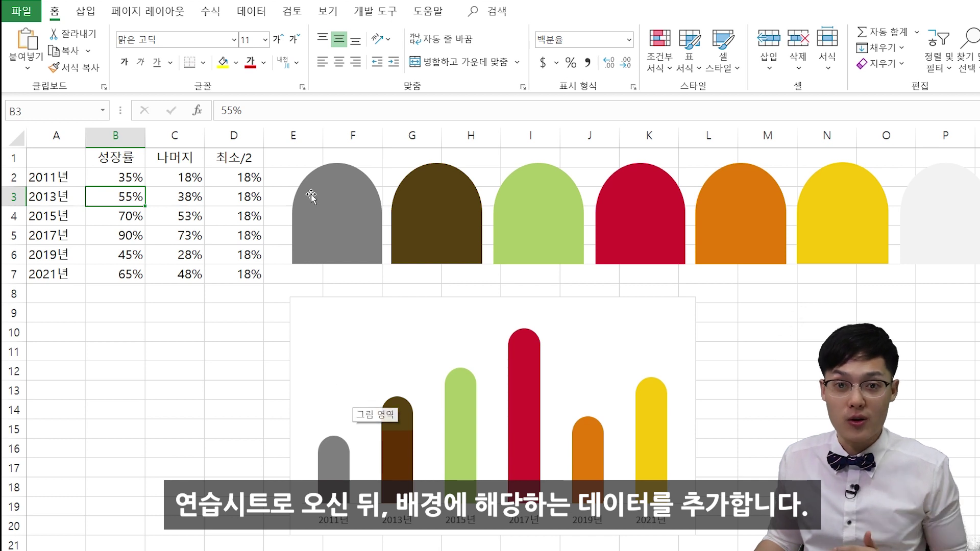
{"action": "left_click", "coordinate": [290, 135]}
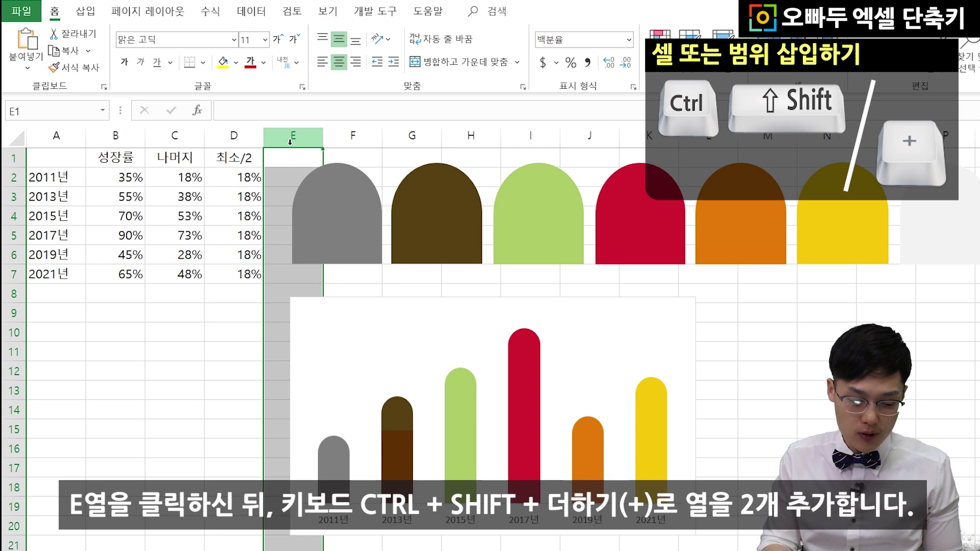
{"action": "key", "text": "ctrl+shift+plus"}
{"action": "key", "text": "ctrl+shift+plus"}
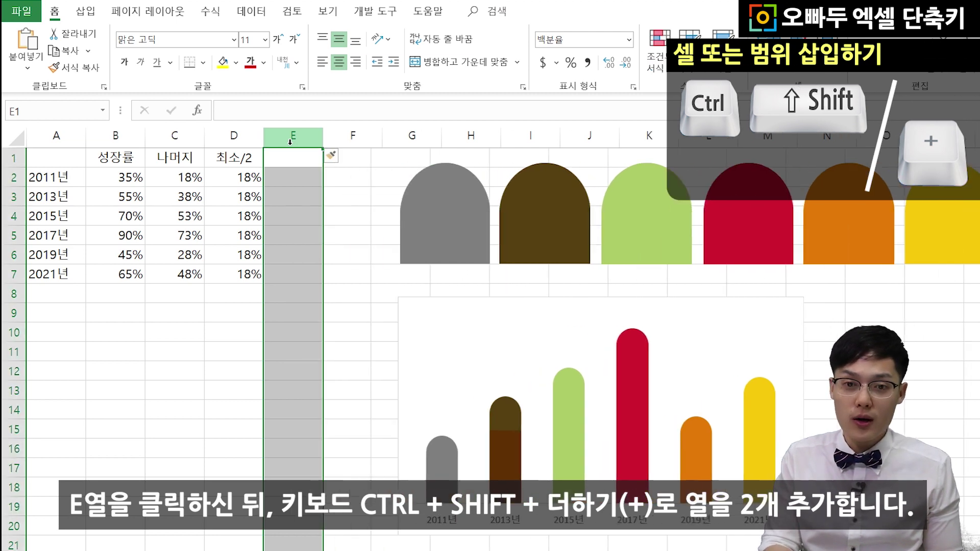
Enter the headers 배경_나머지 in cell E1 and 배경_최소/2 in cell F1.
{"action": "left_click", "coordinate": [290, 159]}
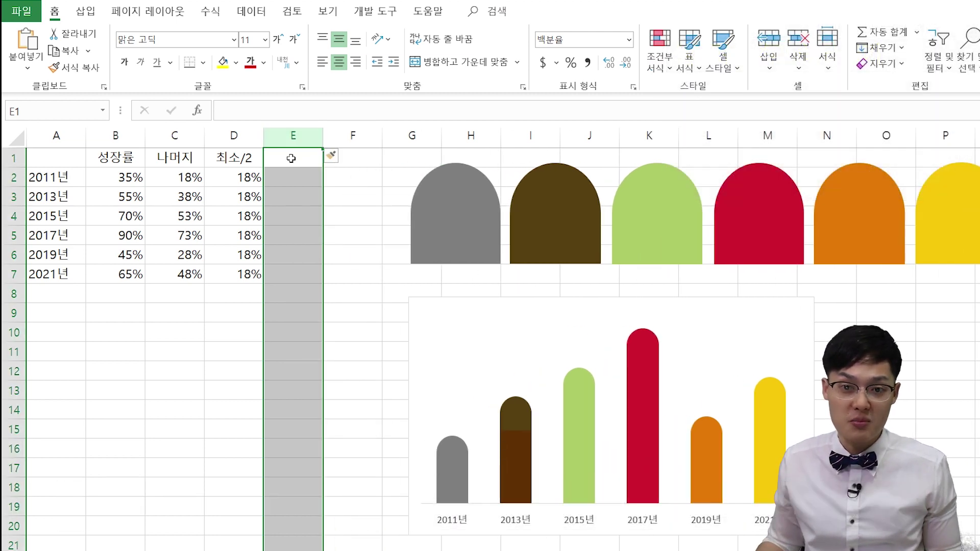
{"action": "type", "text": "배경-"}
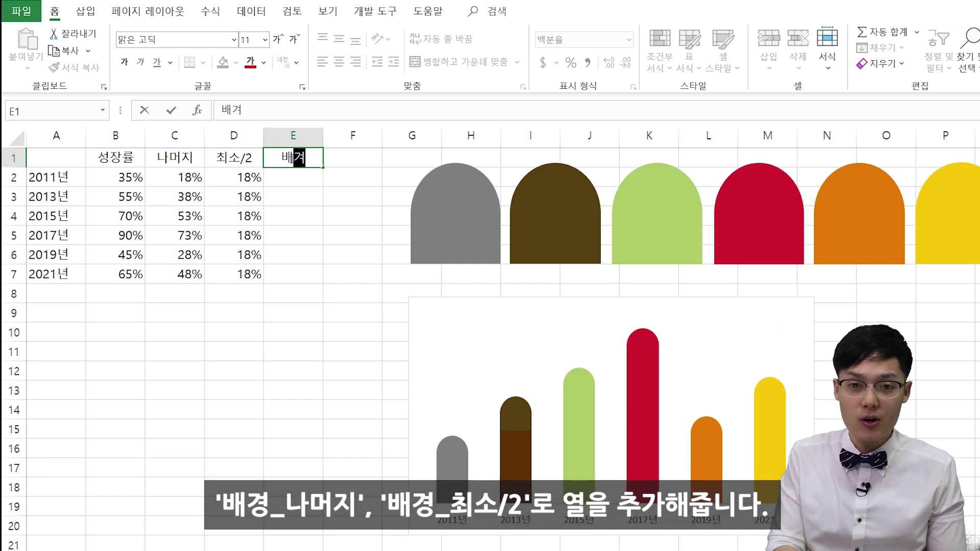
{"action": "key", "text": "BackSpace"}
{"action": "type", "text": "_ㄴ"}
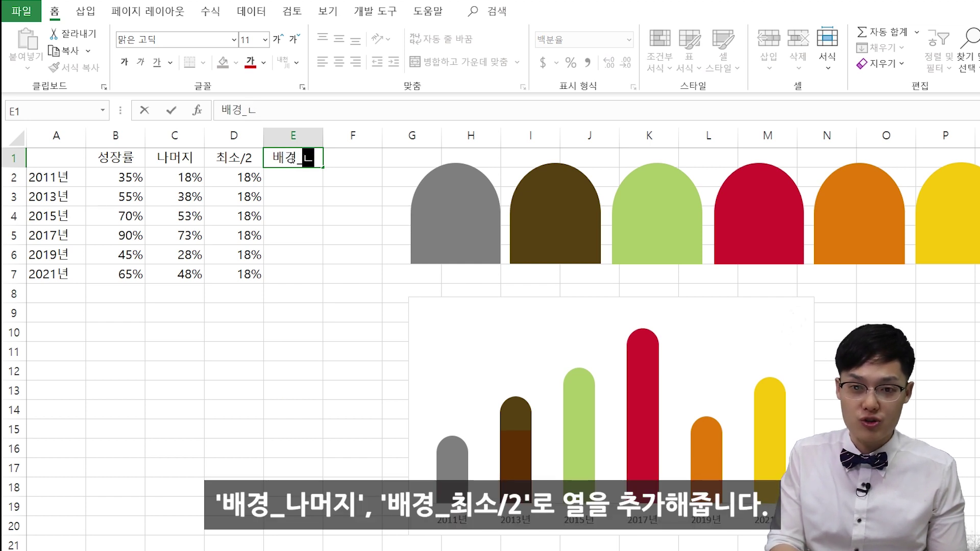
{"action": "type", "text": "나머지"}
{"action": "key", "text": "Tab"}
{"action": "type", "text": "배경_최소/2"}
{"action": "key", "text": "Return"}
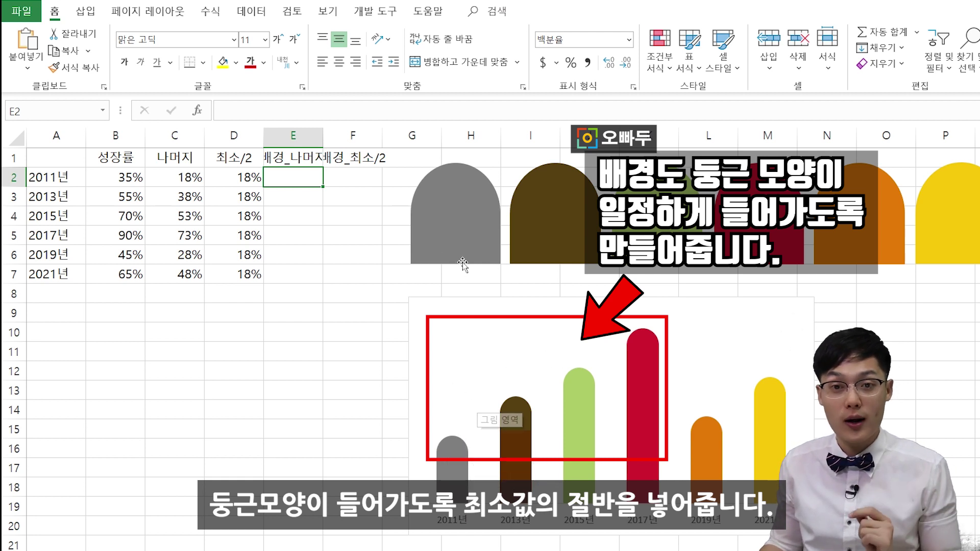
Enter the formula =MIN($B$2:$B$7)/2 in cell F2 to get half of the smallest growth rate.
{"action": "left_click", "coordinate": [358, 178]}
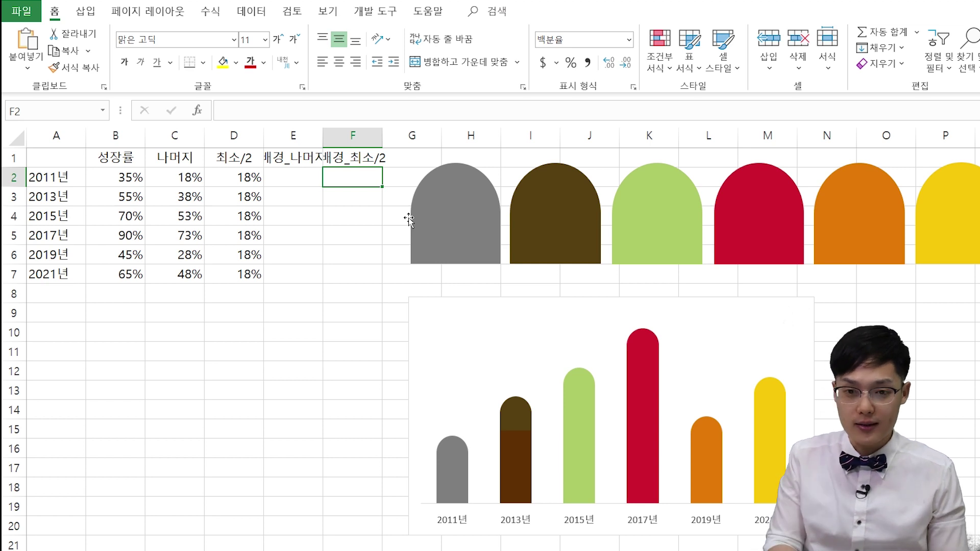
{"action": "type", "text": "=min("}
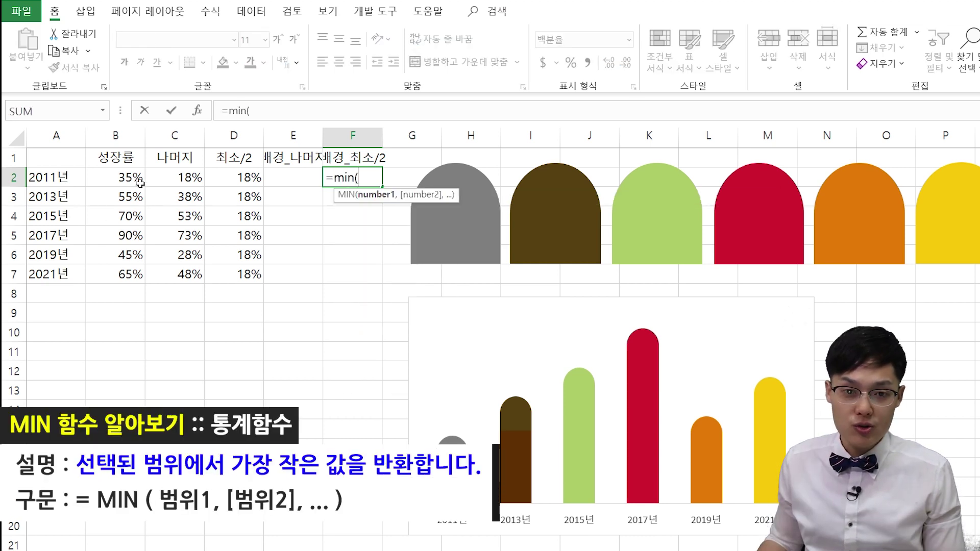
{"action": "left_click_drag", "start_coordinate": [139, 182], "coordinate": [117, 272]}
{"action": "key", "text": "F4"}
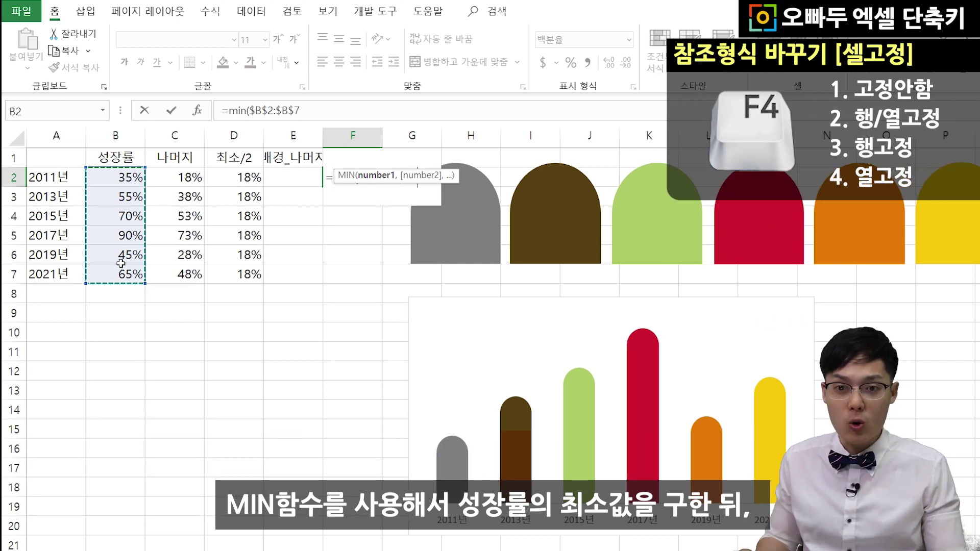
{"action": "type", "text": ")/"}
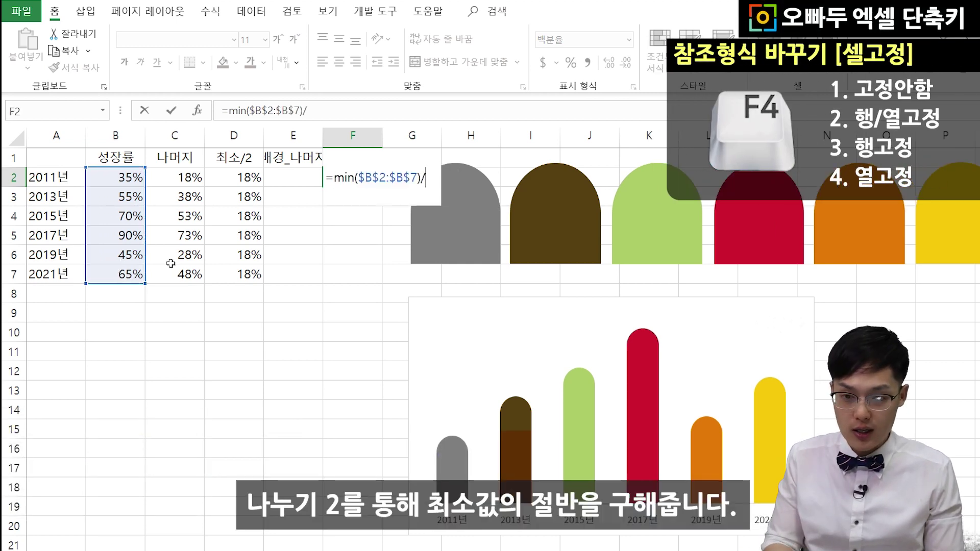
{"action": "type", "text": "2"}
{"action": "key", "text": "Return"}
{"action": "left_click", "coordinate": [364, 178]}
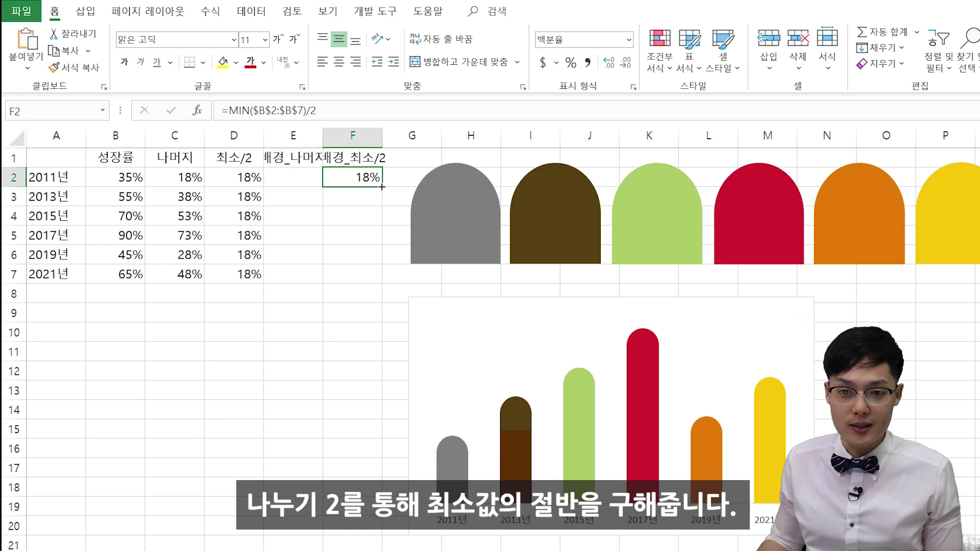
Fill the F2 formula down to F7, and fill E2:E7 with the formula =100%-F2.
{"action": "left_click_drag", "start_coordinate": [376, 247], "coordinate": [377, 279]}
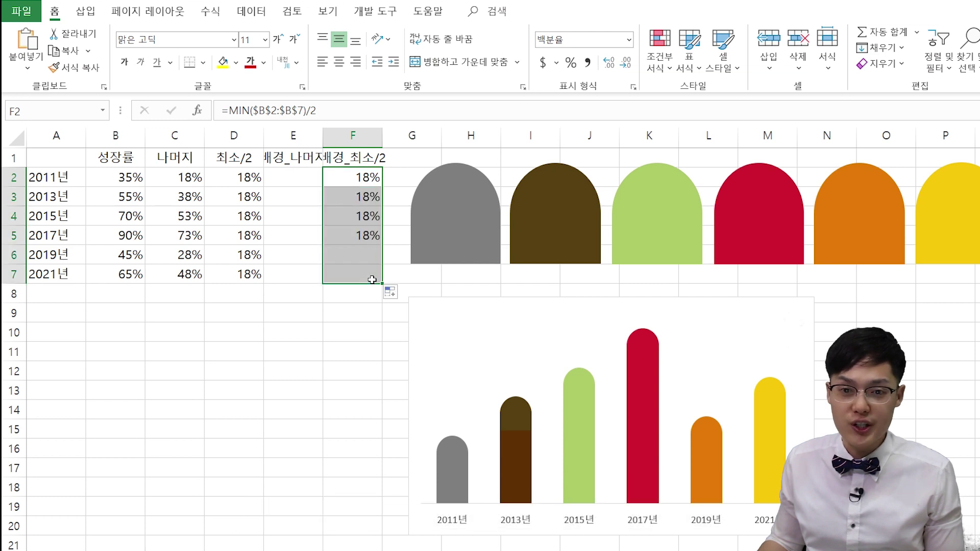
{"action": "left_click", "coordinate": [306, 172]}
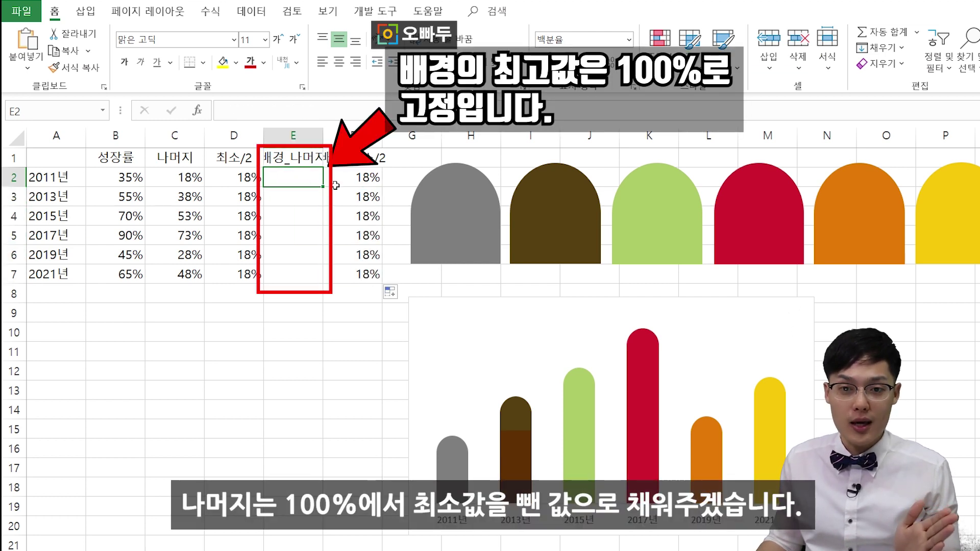
{"action": "left_click", "coordinate": [358, 179]}
{"action": "left_click", "coordinate": [280, 176]}
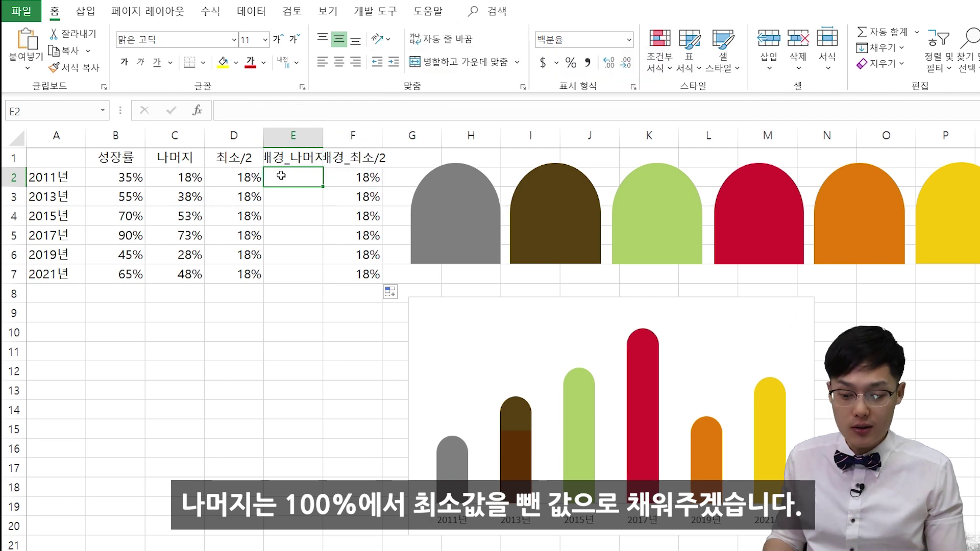
{"action": "type", "text": "=100%-F2"}
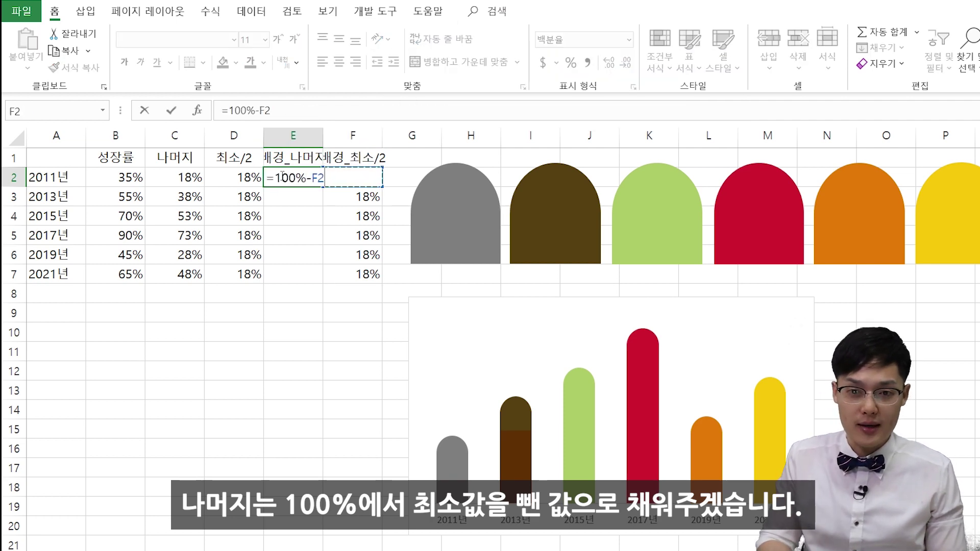
{"action": "key", "text": "Return"}
{"action": "left_click", "coordinate": [303, 180]}
{"action": "left_click_drag", "start_coordinate": [325, 187], "coordinate": [317, 288]}
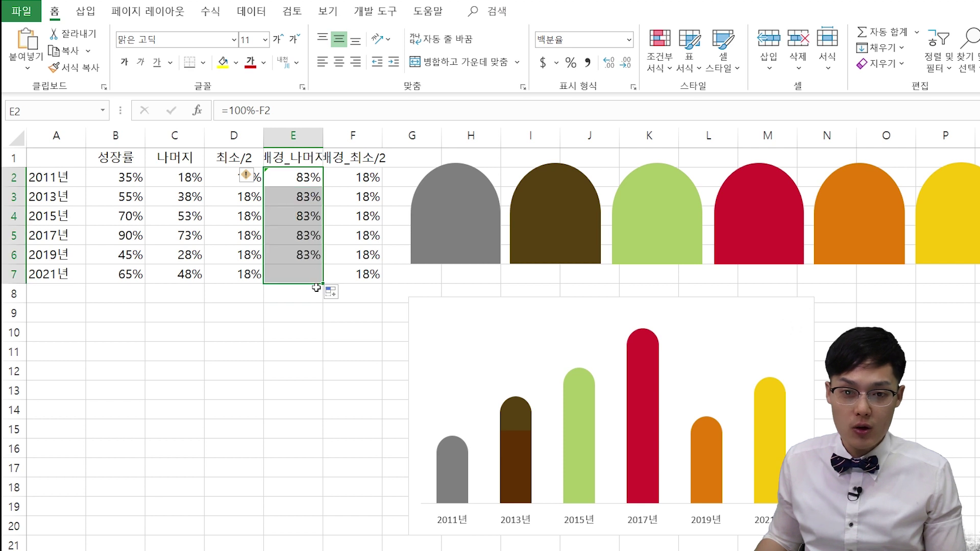
Add the 배경_나머지 and 배경_최소/2 data in E1:F7 to the column chart's source data range.
{"action": "left_click", "coordinate": [503, 302]}
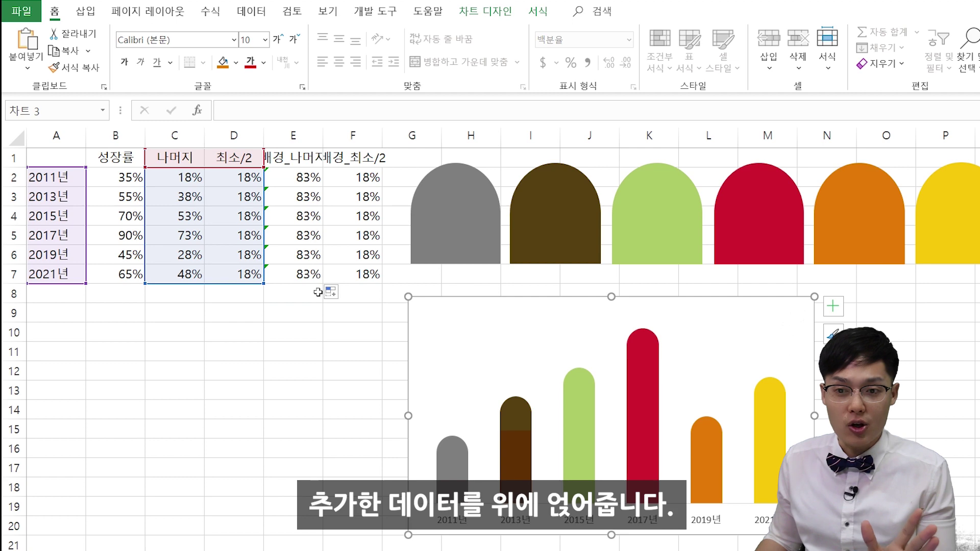
{"action": "right_click", "coordinate": [581, 303]}
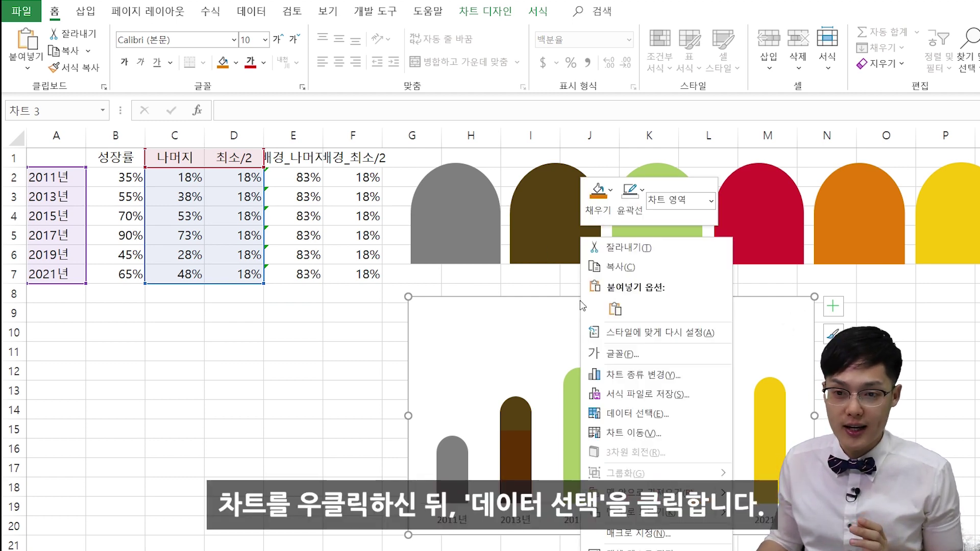
{"action": "left_click", "coordinate": [634, 411]}
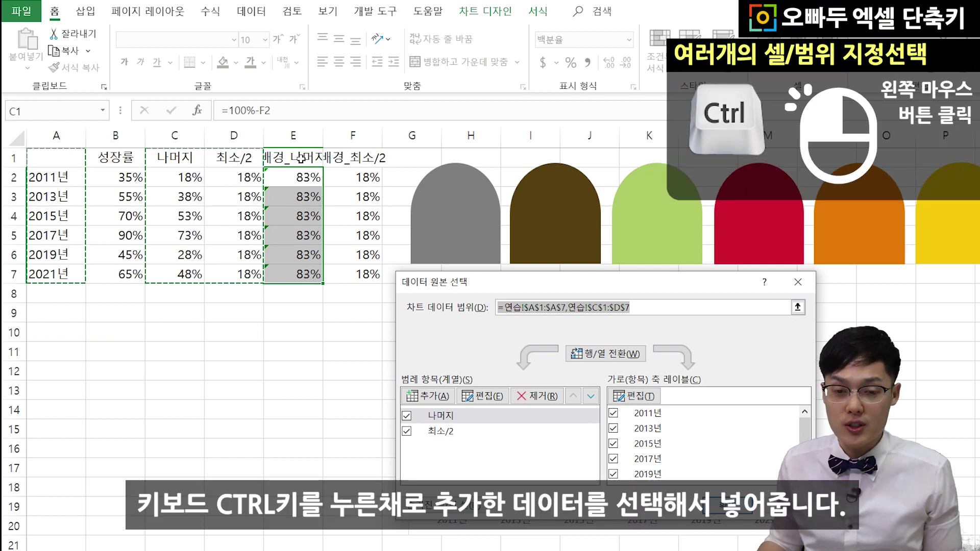
{"action": "left_click", "coordinate": [303, 158], "text": "ctrl"}
{"action": "left_click_drag", "start_coordinate": [303, 158], "coordinate": [375, 276]}
{"action": "key", "text": "Return"}
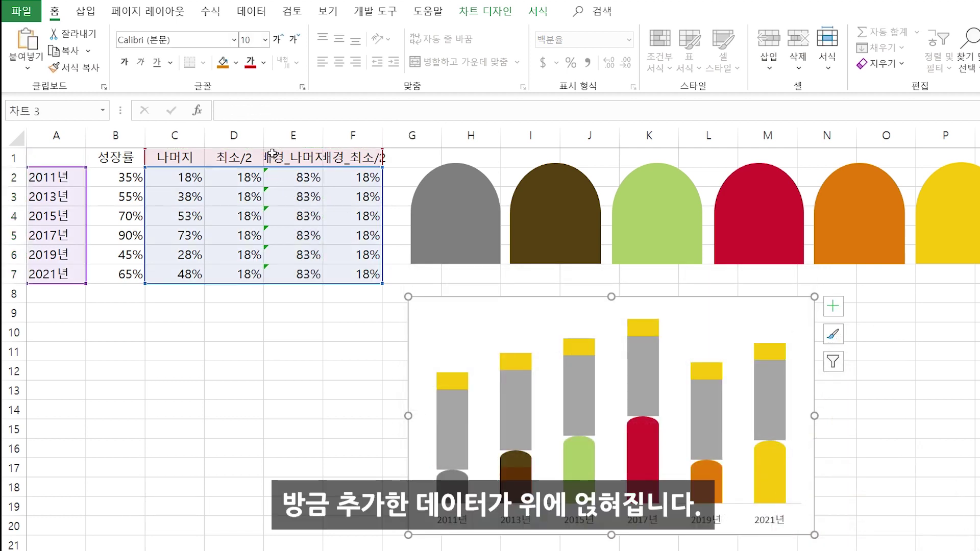
Change the chart to a combo type with the 나머지 and 최소/2 series on the secondary axis.
{"action": "mouse_move", "coordinate": [459, 386]}
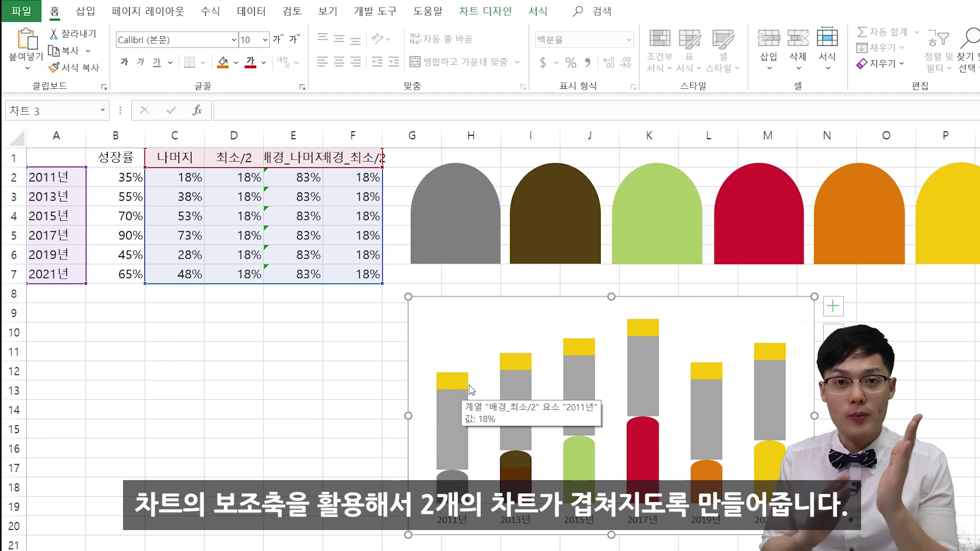
{"action": "right_click", "coordinate": [499, 306]}
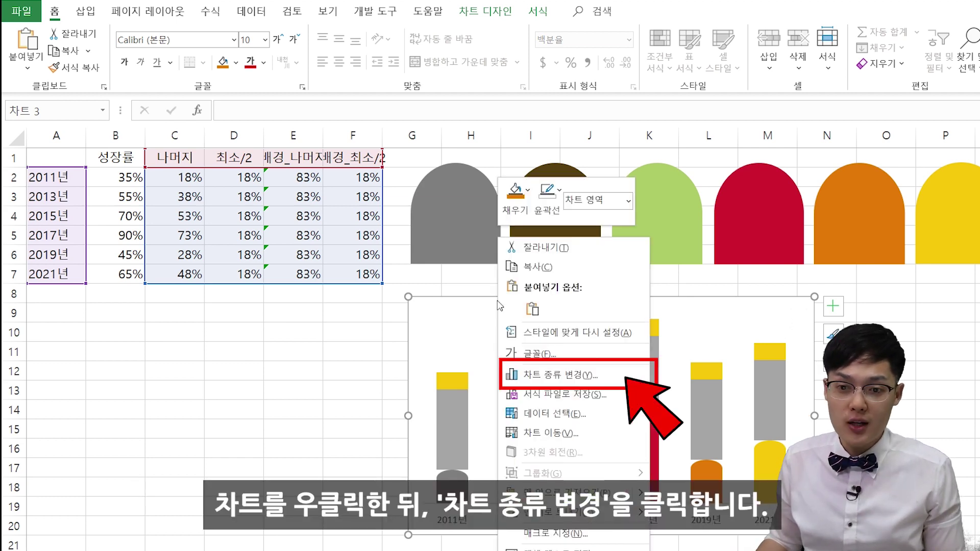
{"action": "left_click", "coordinate": [567, 378]}
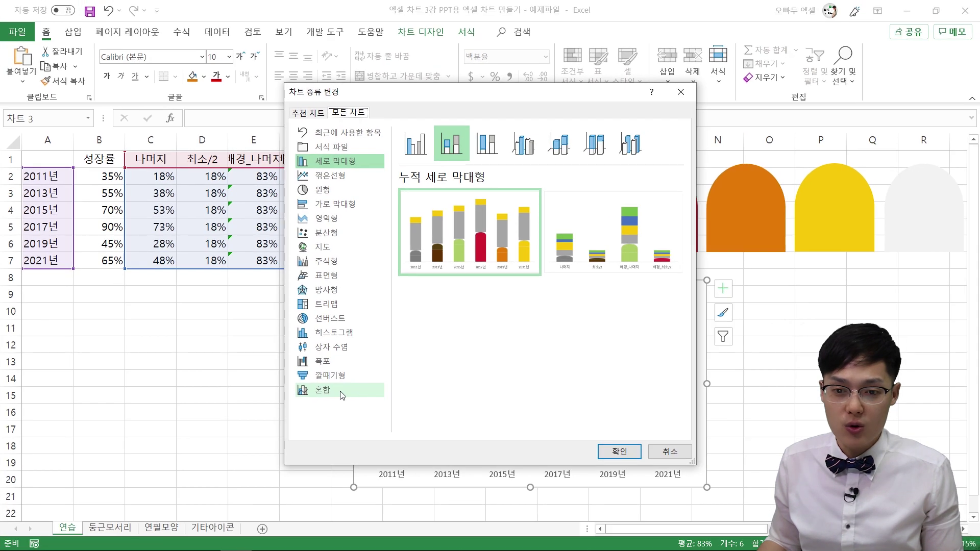
{"action": "left_click", "coordinate": [342, 395]}
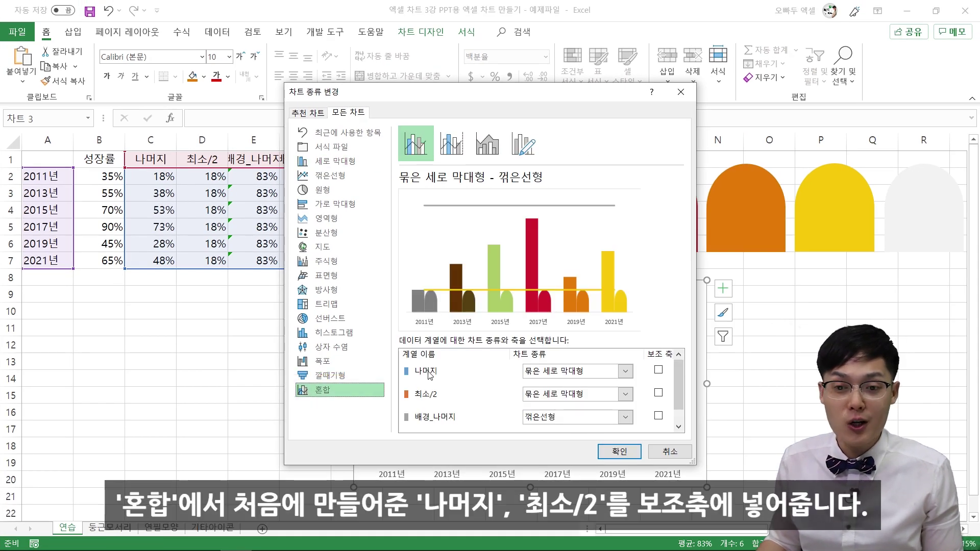
{"action": "left_click", "coordinate": [659, 371]}
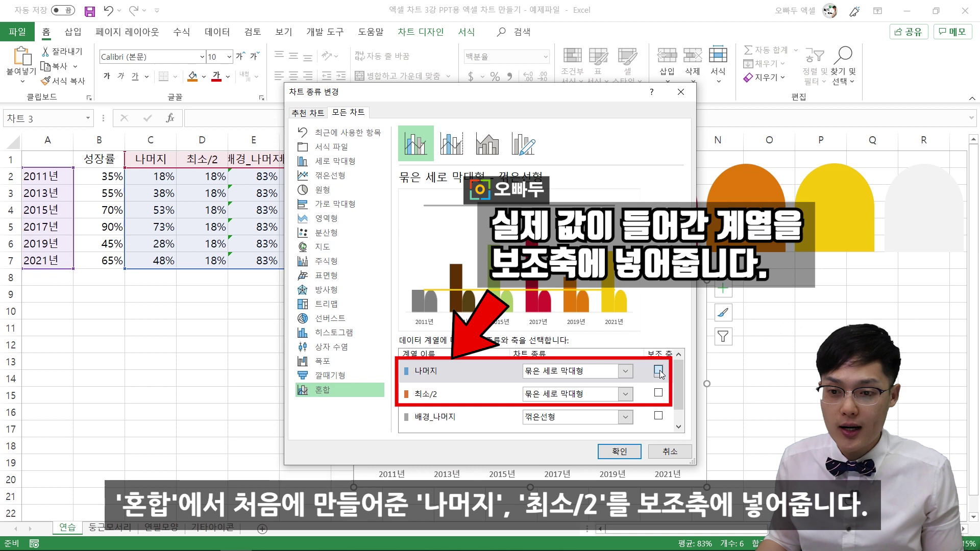
{"action": "left_click", "coordinate": [661, 396]}
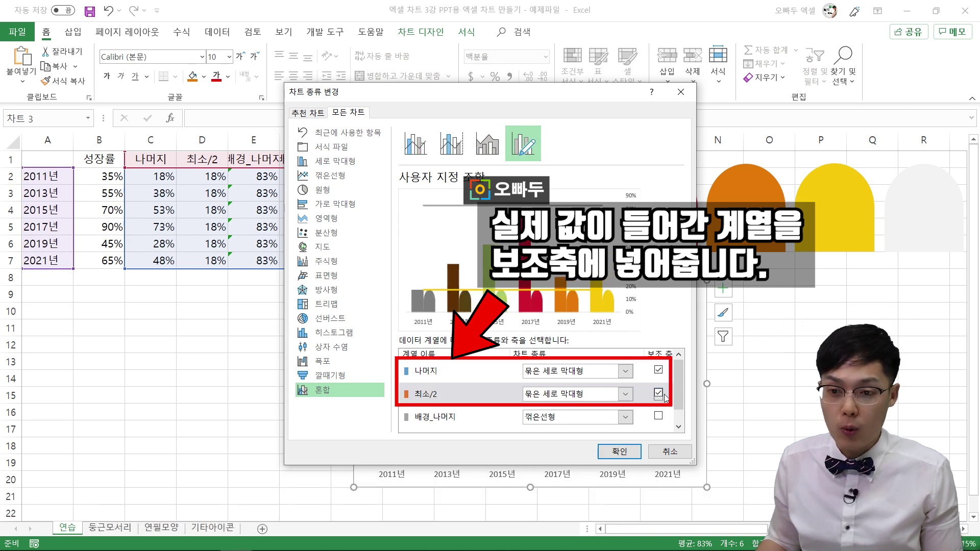
Set all four series, including 배경_나머지 and 배경_최소/2, to stacked column and apply the combo chart.
{"action": "left_click", "coordinate": [623, 373]}
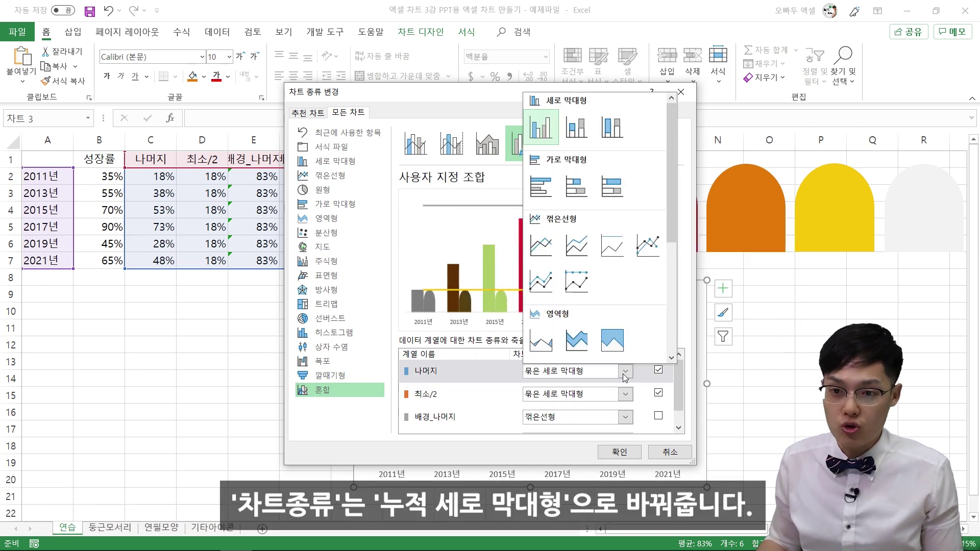
{"action": "left_click", "coordinate": [578, 128]}
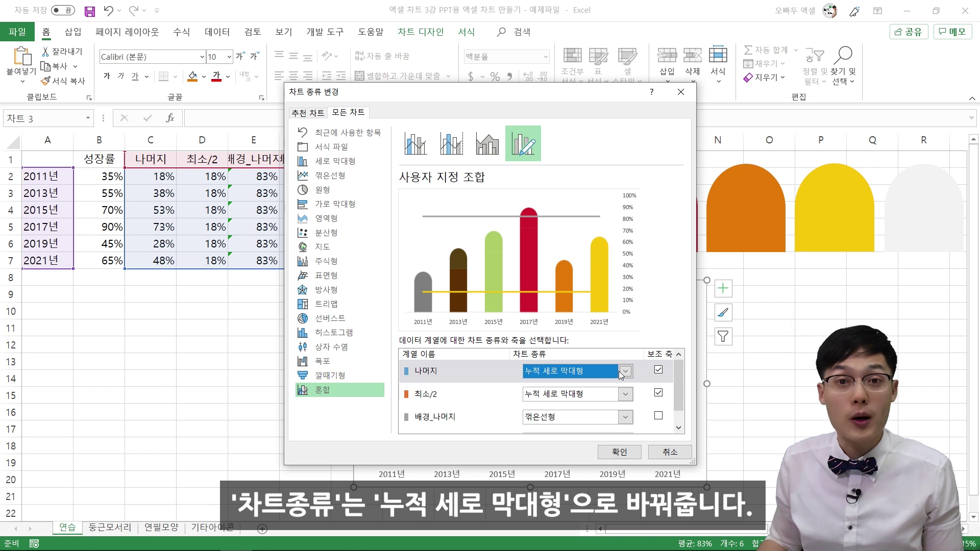
{"action": "left_click_drag", "start_coordinate": [679, 370], "coordinate": [685, 400]}
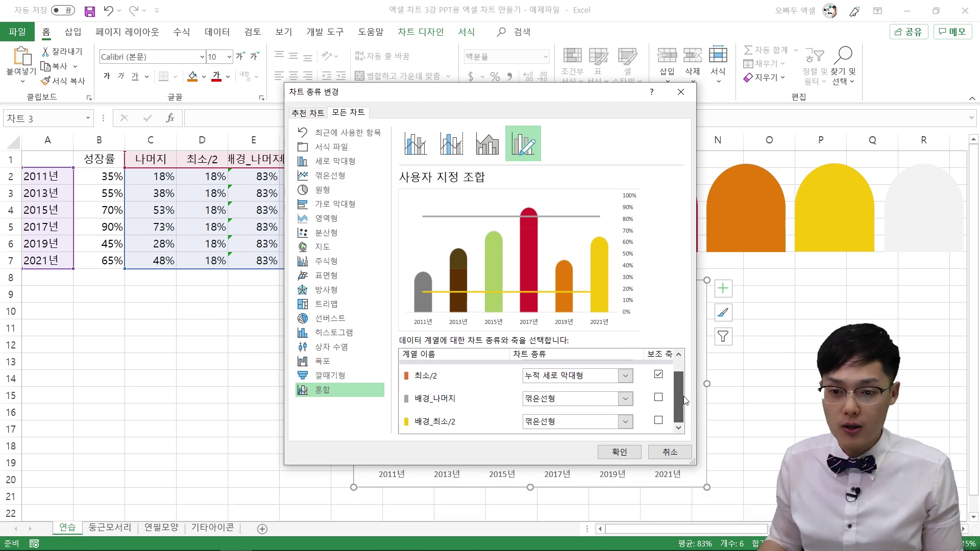
{"action": "left_click", "coordinate": [628, 397]}
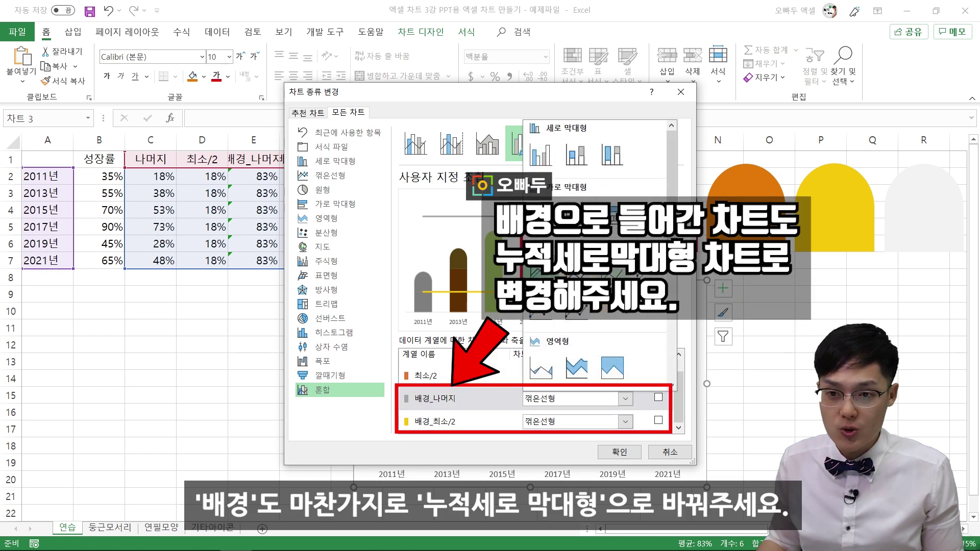
{"action": "left_click", "coordinate": [572, 159]}
{"action": "left_click", "coordinate": [600, 416]}
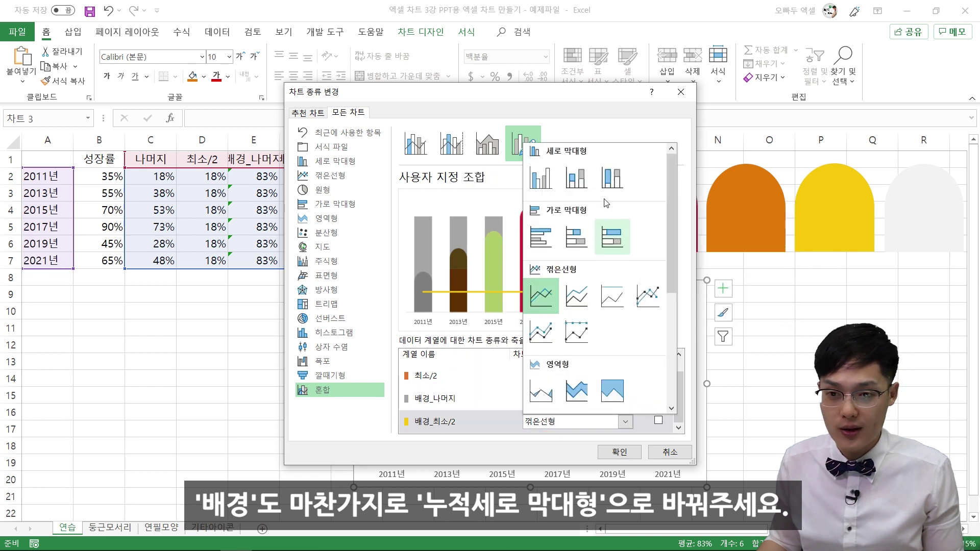
{"action": "left_click", "coordinate": [573, 178]}
{"action": "left_click", "coordinate": [619, 452]}
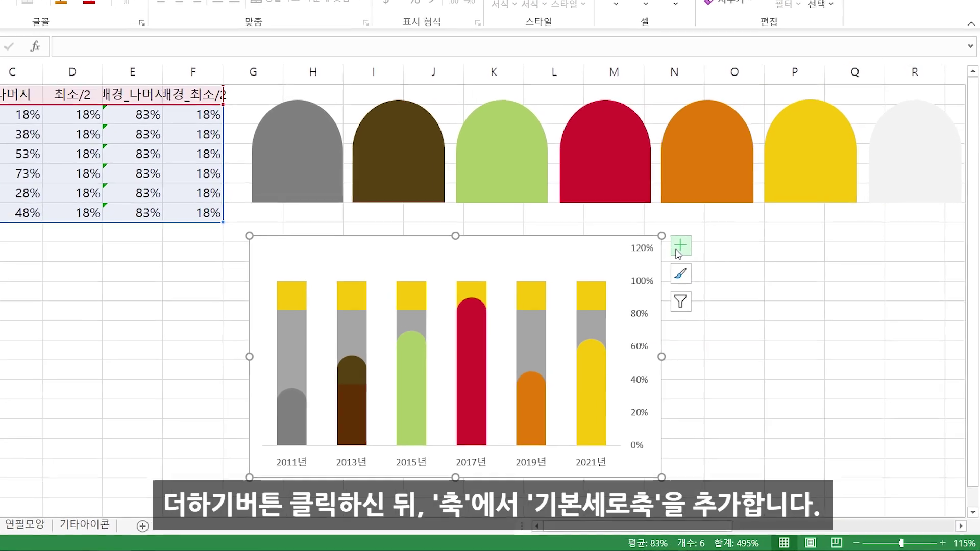
Show the chart's primary vertical axis.
{"action": "left_click", "coordinate": [722, 289]}
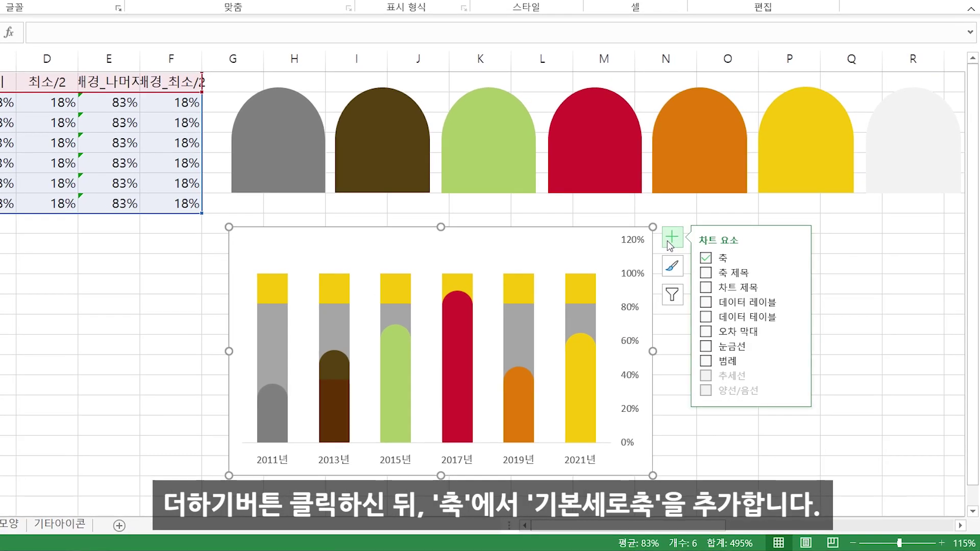
{"action": "left_click", "coordinate": [797, 258]}
{"action": "left_click", "coordinate": [827, 278]}
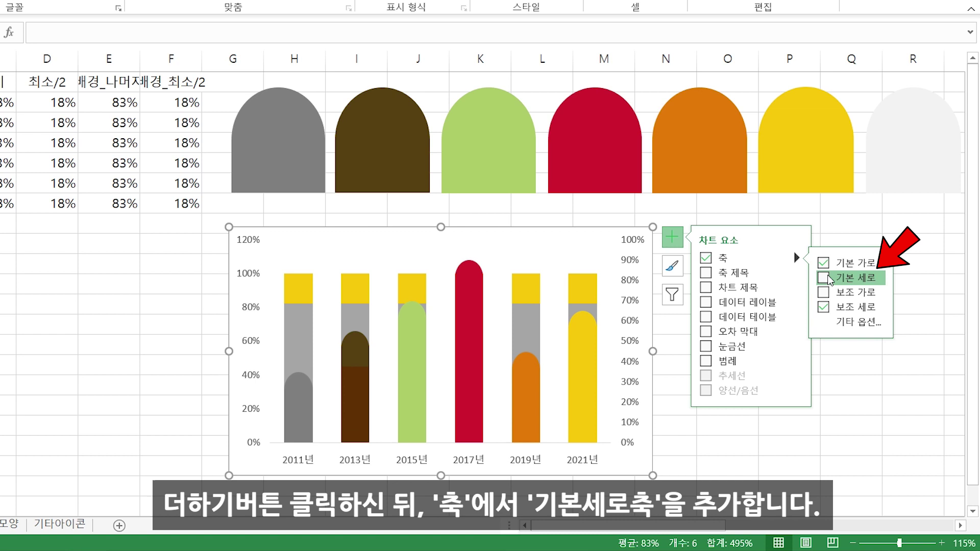
{"action": "left_click", "coordinate": [153, 329]}
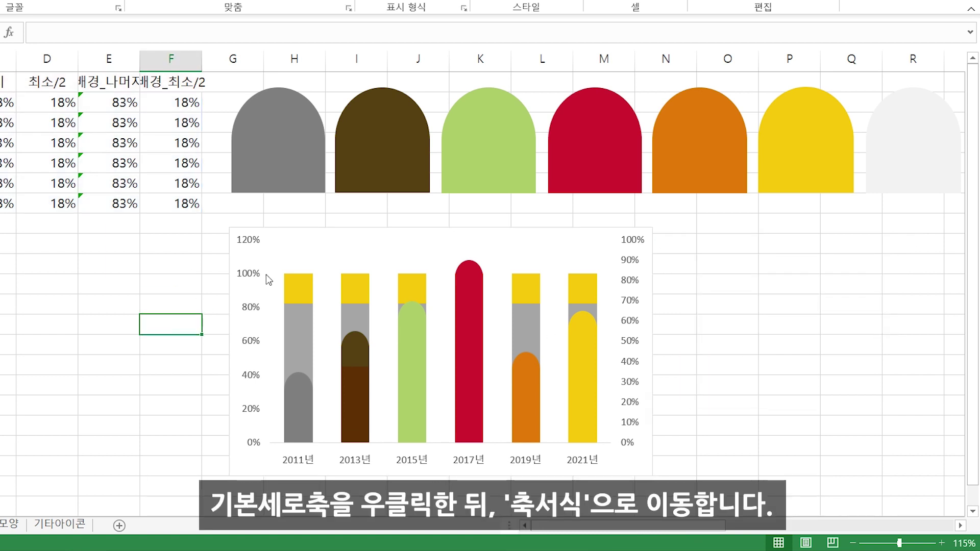
Fix the primary vertical axis bounds at a minimum of 0.0 and a maximum of 1.0.
{"action": "right_click", "coordinate": [250, 285]}
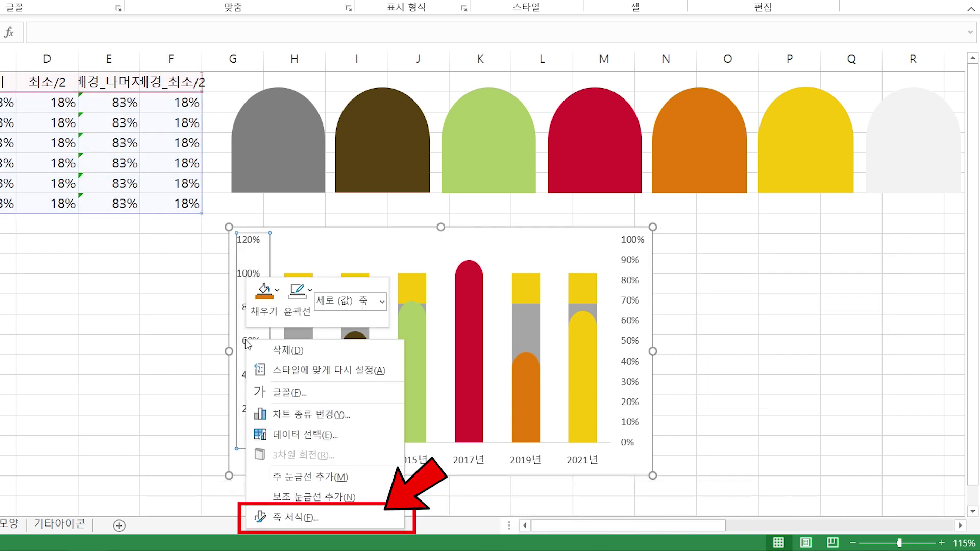
{"action": "left_click", "coordinate": [290, 519]}
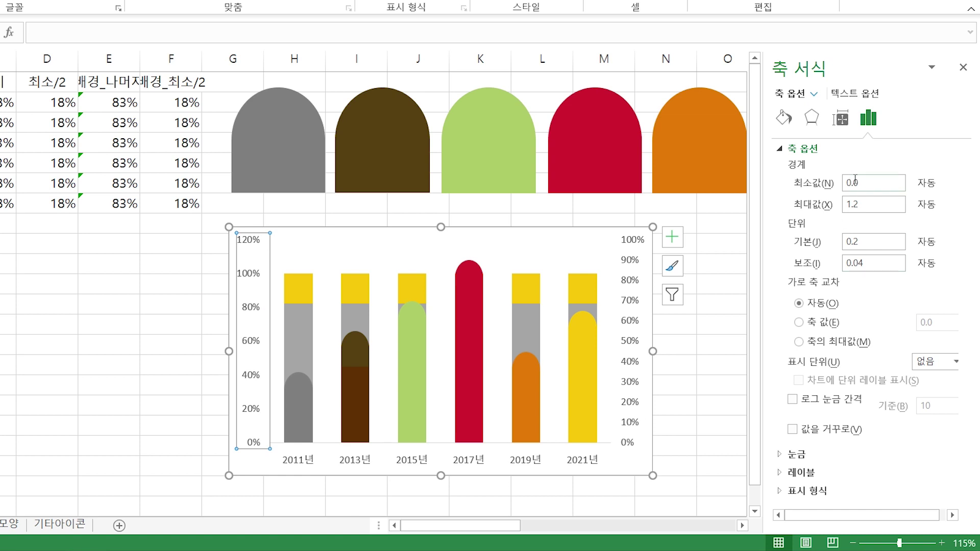
{"action": "left_click_drag", "start_coordinate": [872, 182], "coordinate": [816, 189]}
{"action": "left_click_drag", "start_coordinate": [883, 208], "coordinate": [819, 198]}
{"action": "type", "text": "1.0"}
{"action": "key", "text": "Return"}
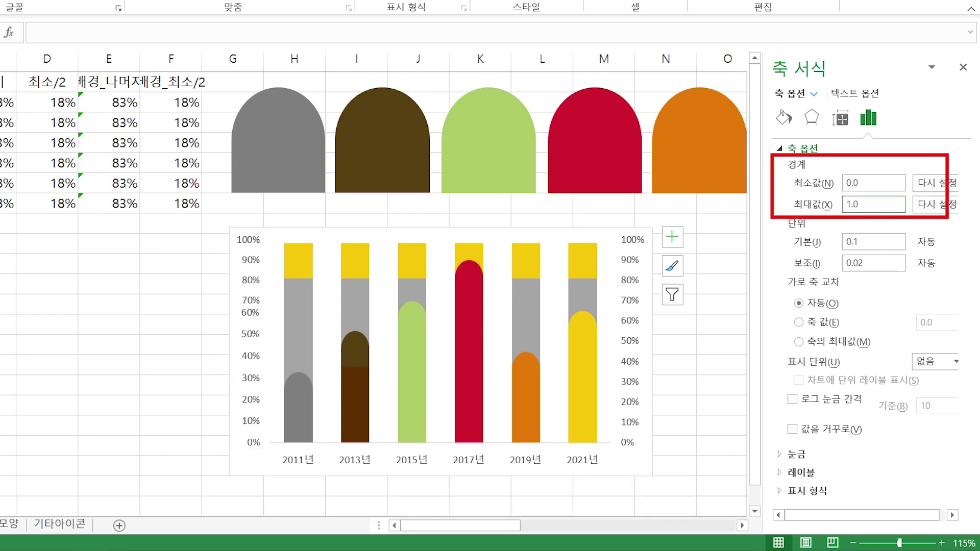
{"action": "left_click", "coordinate": [701, 218]}
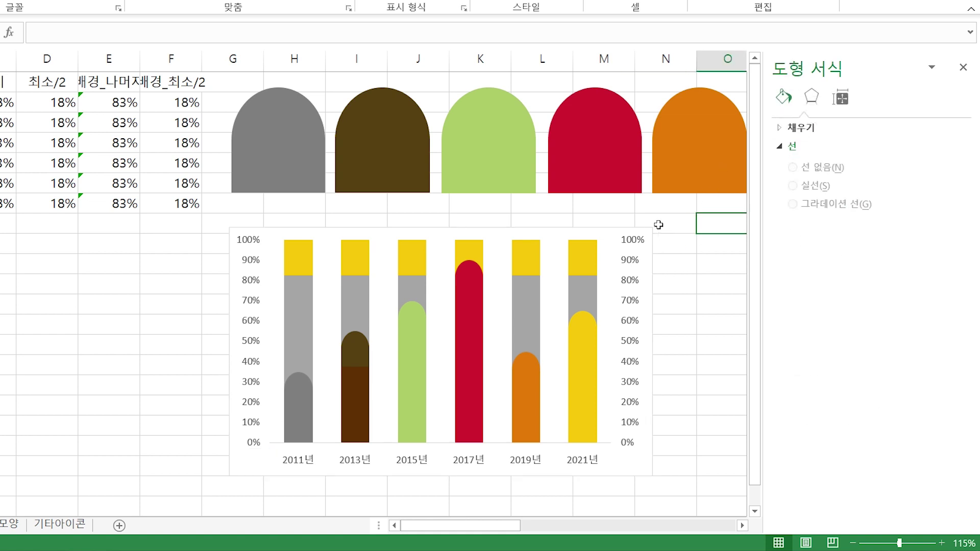
Hide both the primary and secondary vertical axes of the chart.
{"action": "left_click", "coordinate": [649, 230]}
{"action": "left_click", "coordinate": [673, 238]}
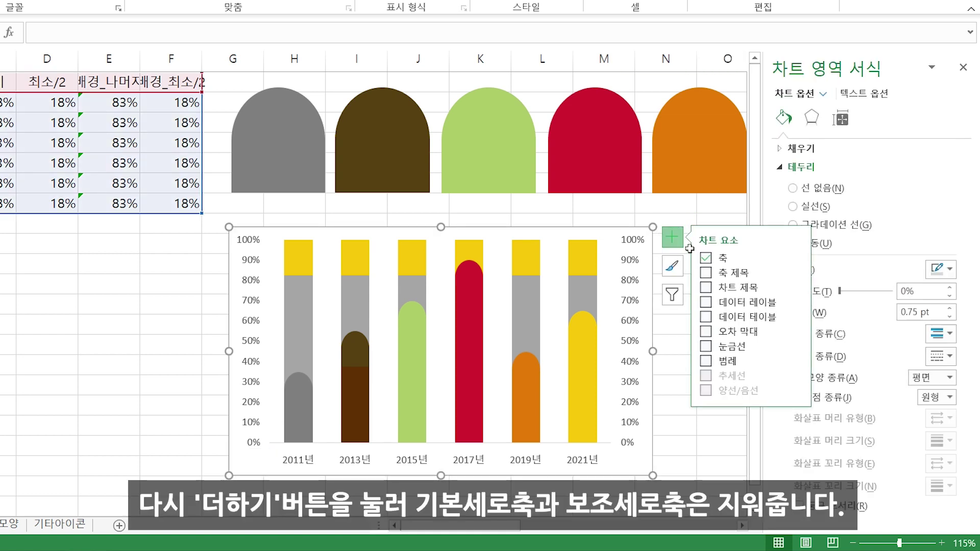
{"action": "left_click", "coordinate": [803, 258]}
{"action": "left_click", "coordinate": [823, 278]}
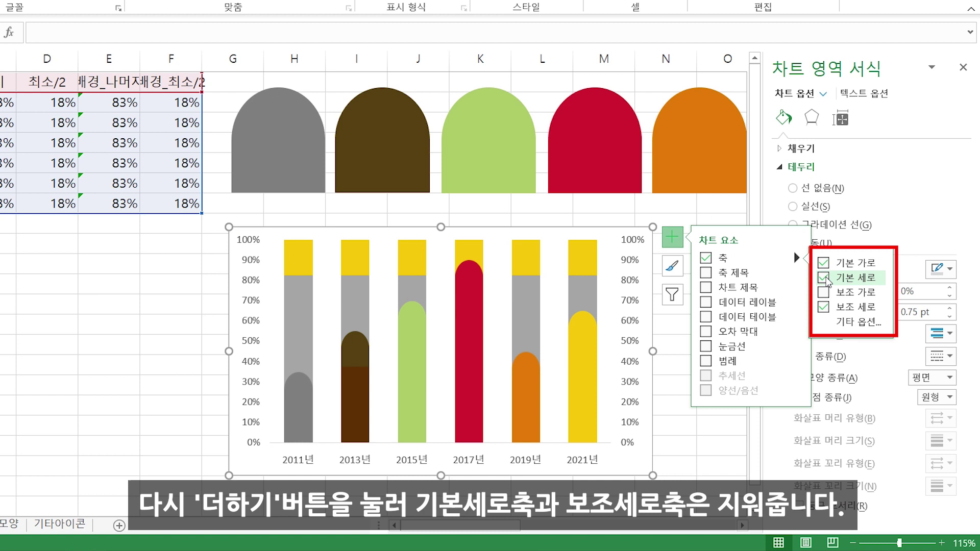
{"action": "left_click", "coordinate": [823, 306]}
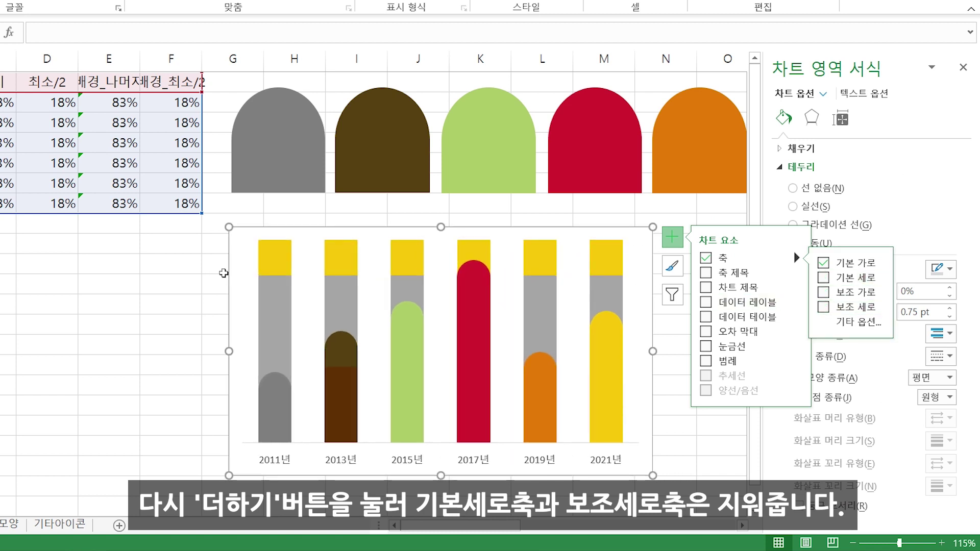
{"action": "left_click", "coordinate": [135, 284]}
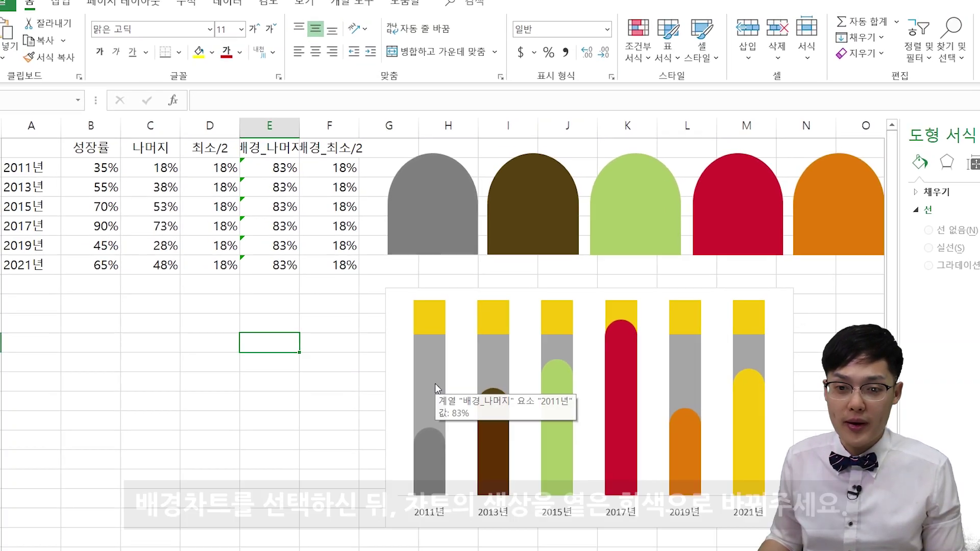
Fill the 배경_나머지 background series with light gray.
{"action": "left_click", "coordinate": [275, 317]}
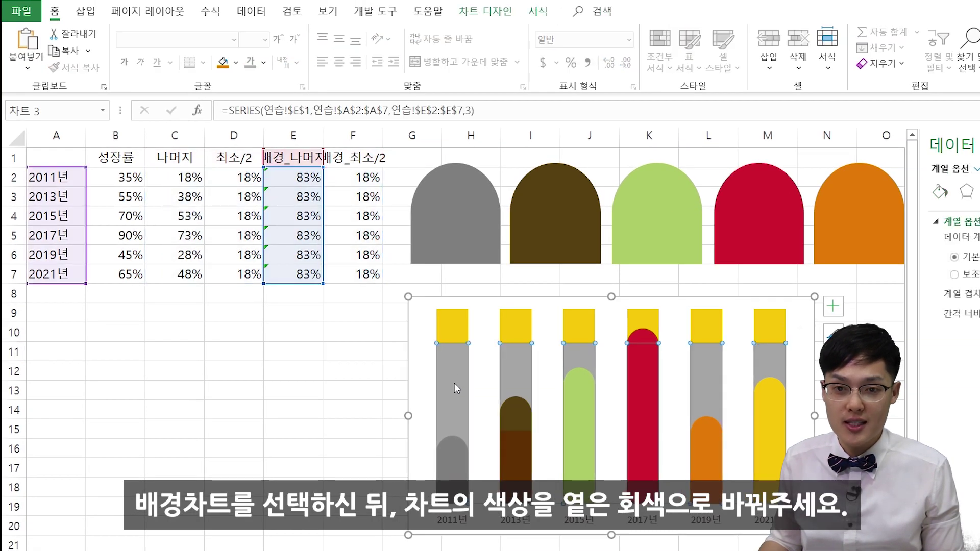
{"action": "right_click", "coordinate": [454, 383]}
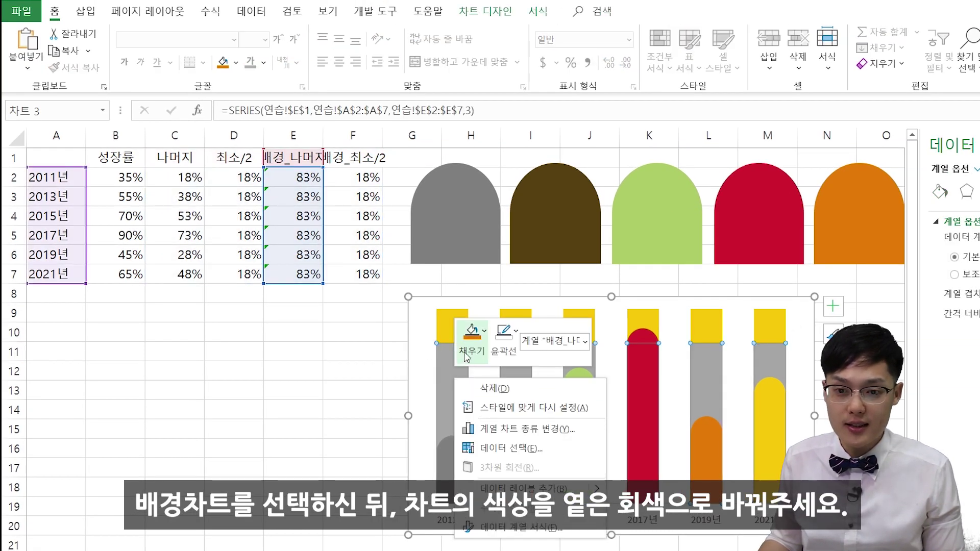
{"action": "left_click", "coordinate": [473, 332]}
{"action": "left_click", "coordinate": [463, 90]}
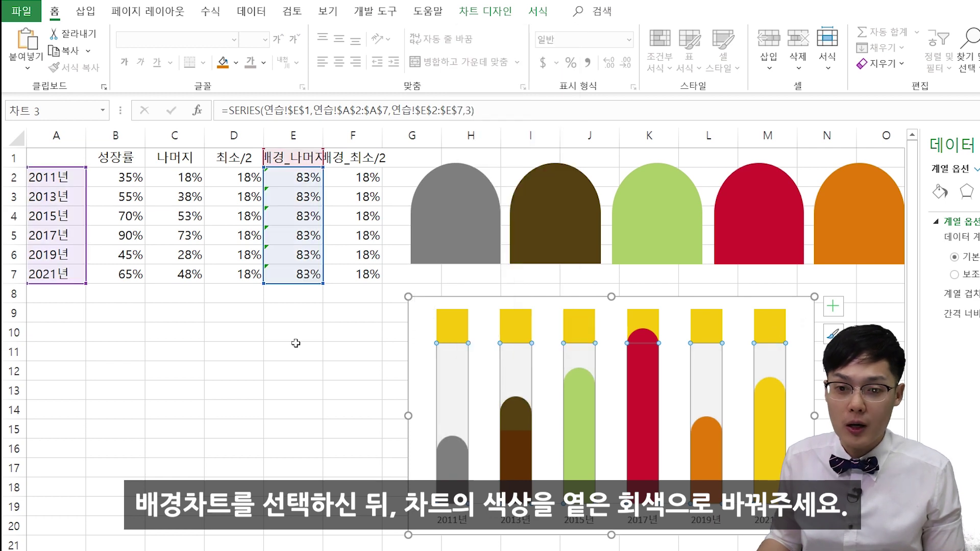
Fill the 배경_최소/2 background series with a copy of the light gray rounded shape.
{"action": "left_click", "coordinate": [285, 390]}
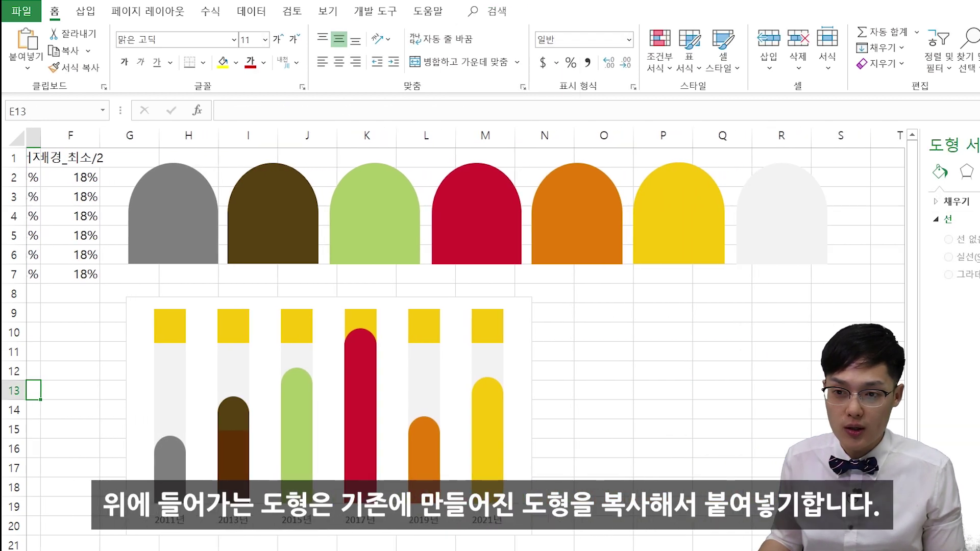
{"action": "left_click", "coordinate": [759, 228]}
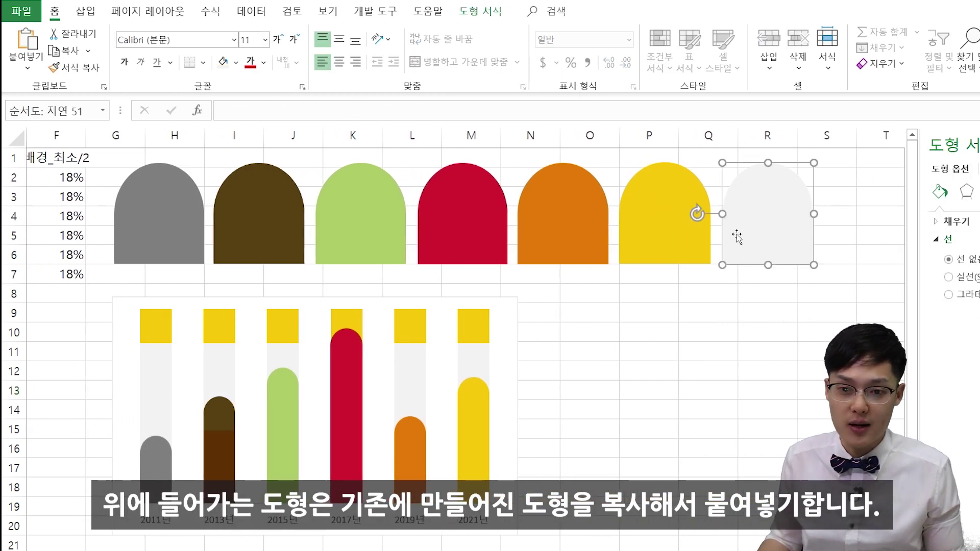
{"action": "key", "text": "ctrl+c"}
{"action": "left_click", "coordinate": [411, 327]}
{"action": "key", "text": "ctrl+v"}
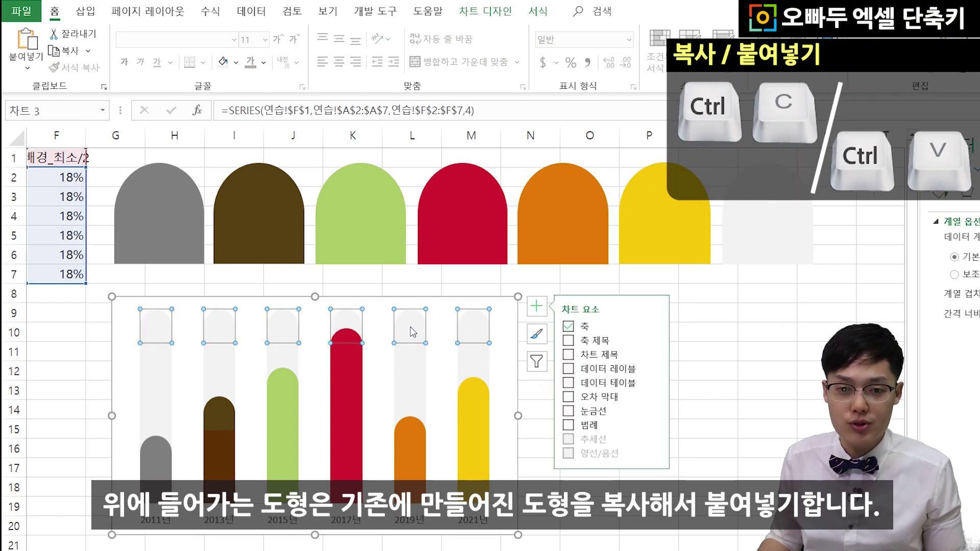
{"action": "left_click", "coordinate": [571, 507]}
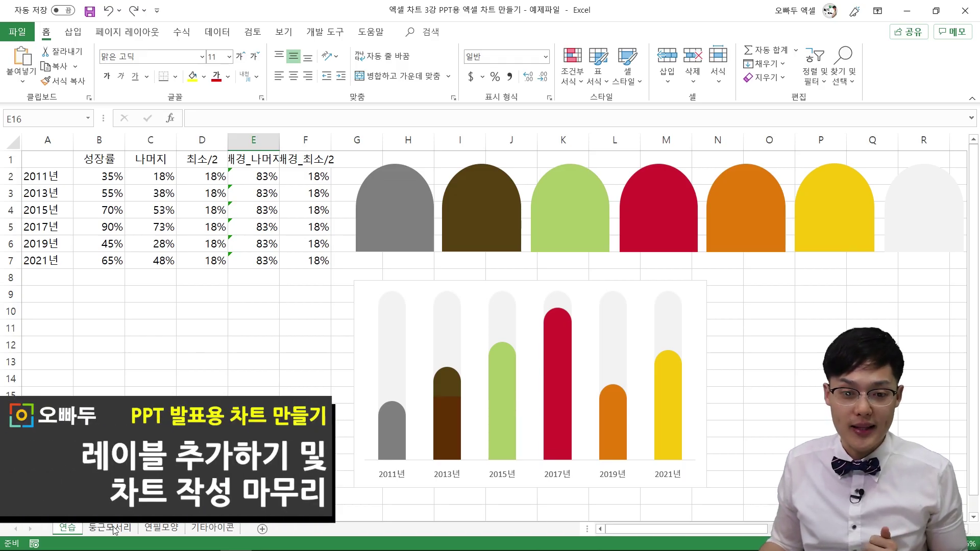
Add data labels to the 최소/2 series in the chart.
{"action": "left_click", "coordinate": [158, 368]}
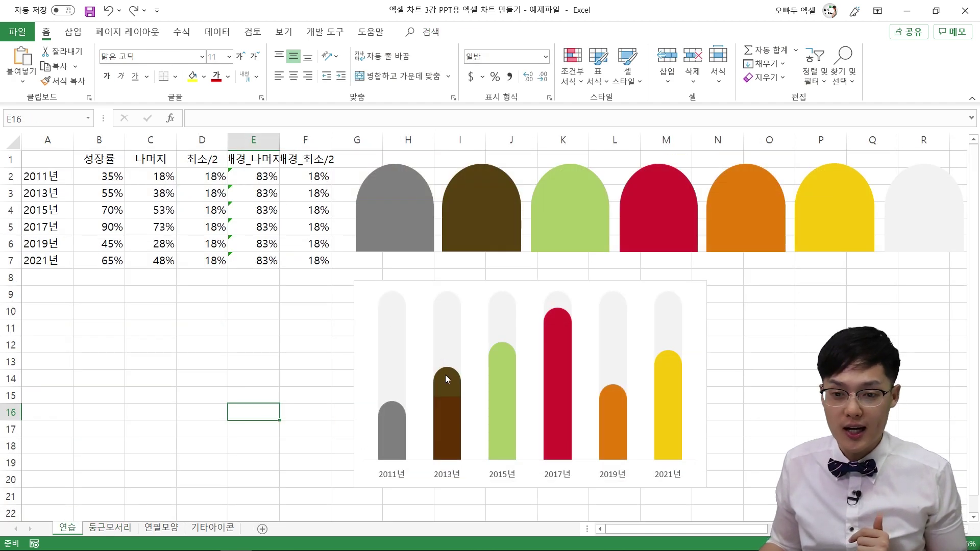
{"action": "left_click", "coordinate": [445, 377]}
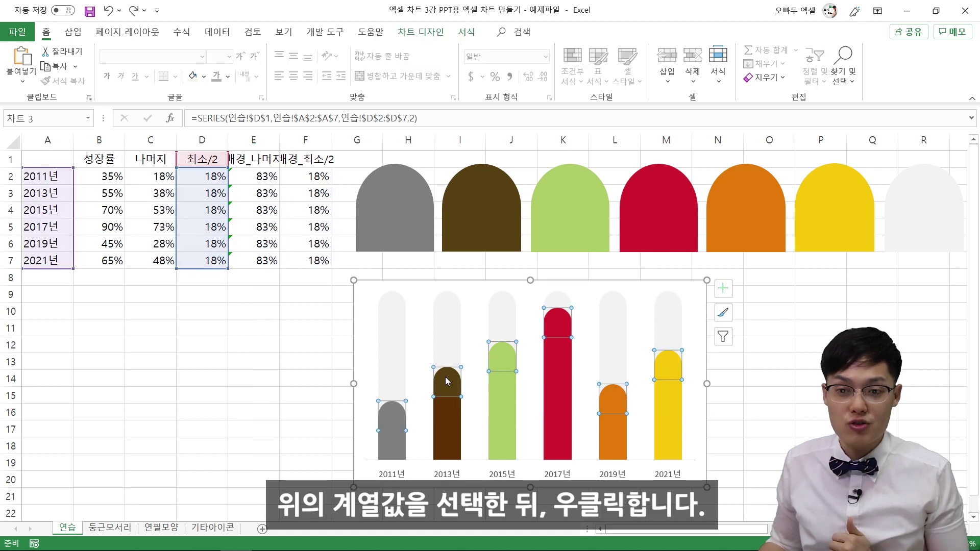
{"action": "right_click", "coordinate": [445, 376]}
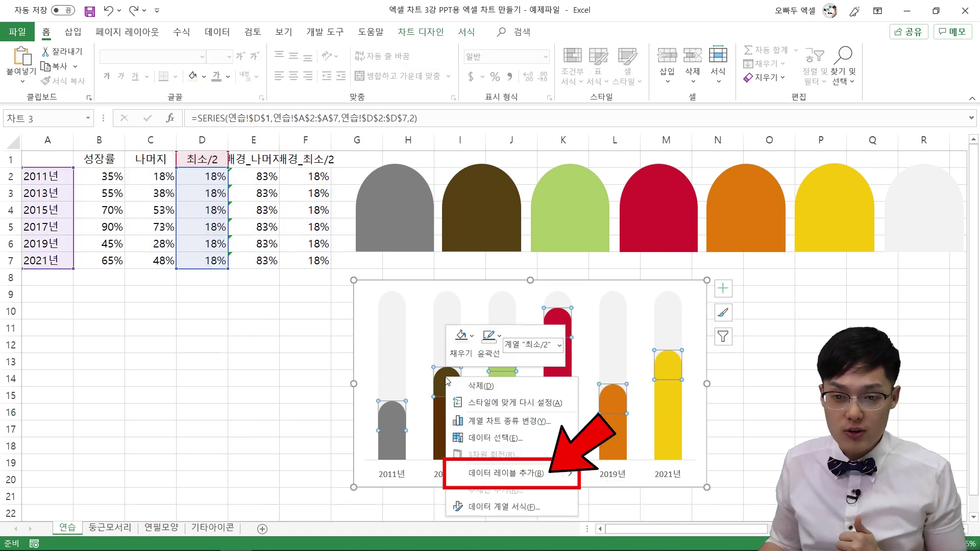
{"action": "left_click", "coordinate": [480, 473]}
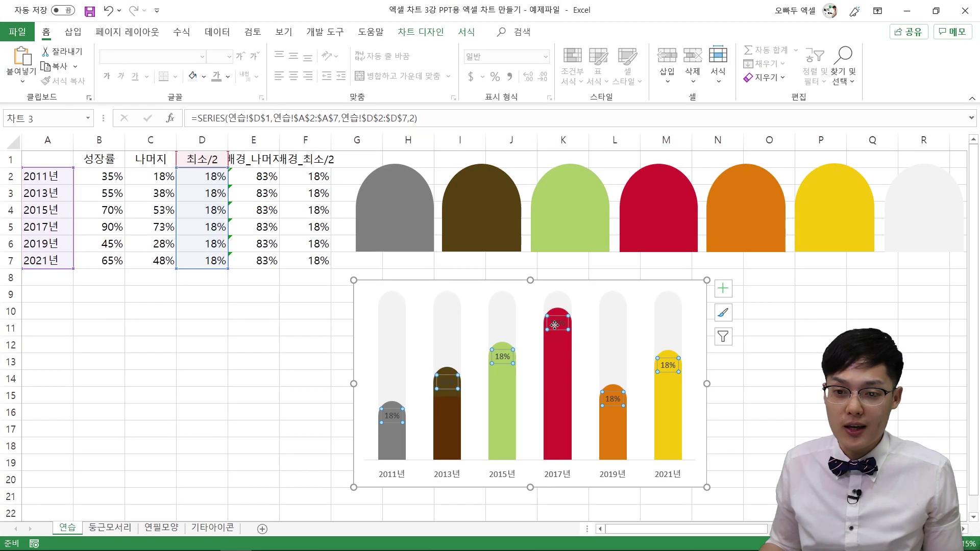
Make the 최소/2 data labels show only the 성장률 cell values from B2:B7, without the series value.
{"action": "left_click", "coordinate": [638, 350]}
{"action": "right_click", "coordinate": [557, 326]}
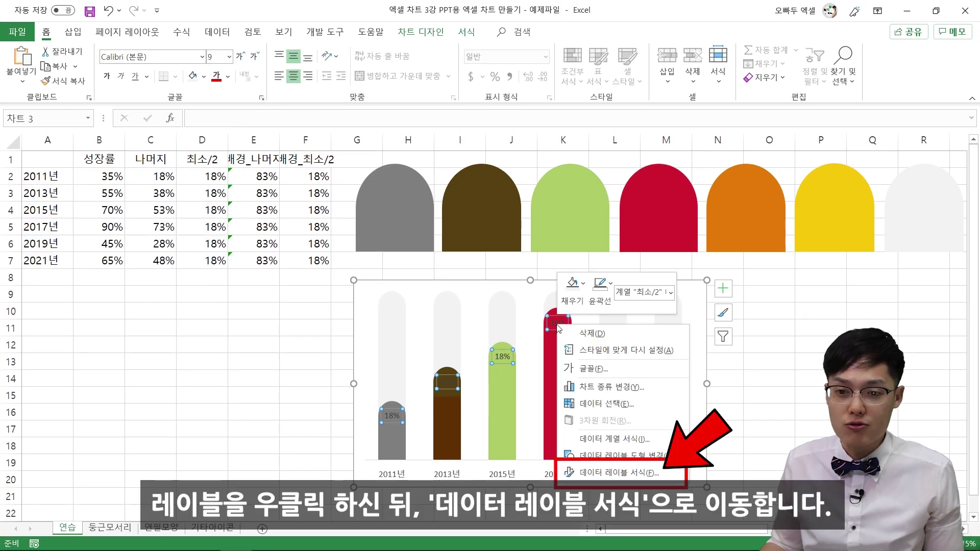
{"action": "left_click", "coordinate": [605, 472]}
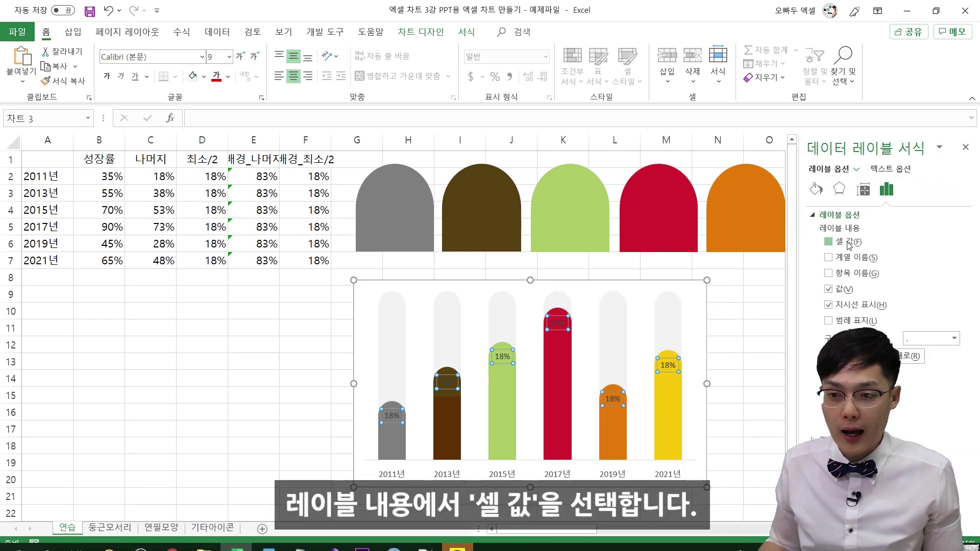
{"action": "left_click", "coordinate": [848, 243]}
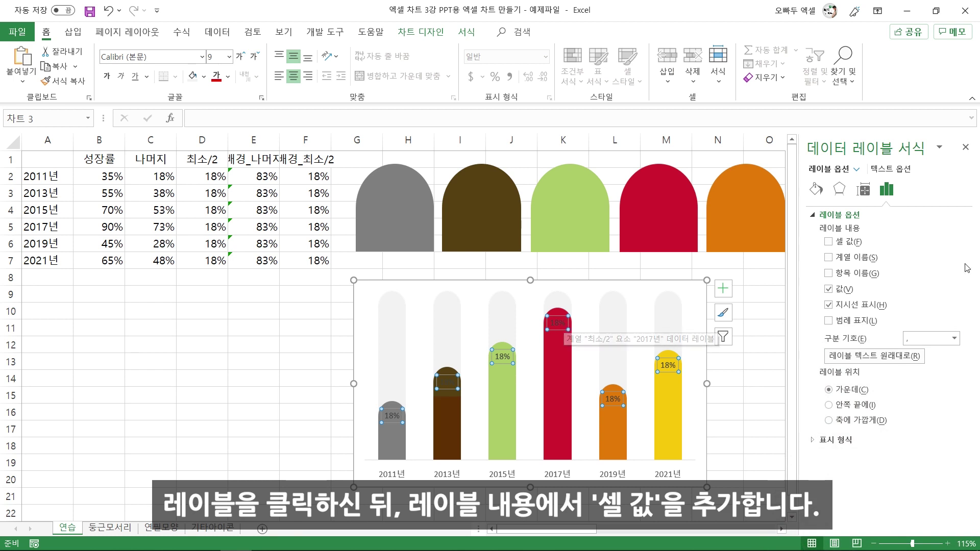
{"action": "left_click", "coordinate": [841, 243]}
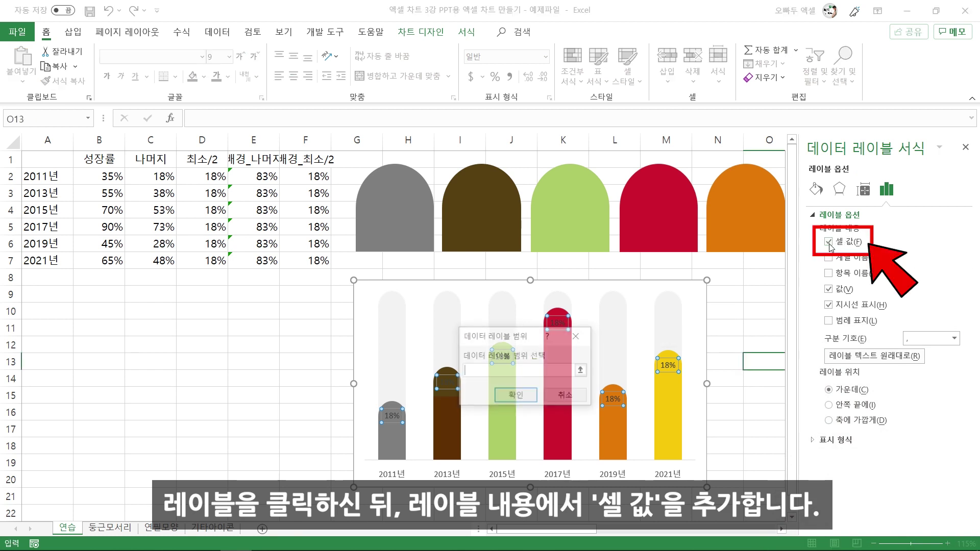
{"action": "left_click_drag", "start_coordinate": [116, 175], "coordinate": [118, 260]}
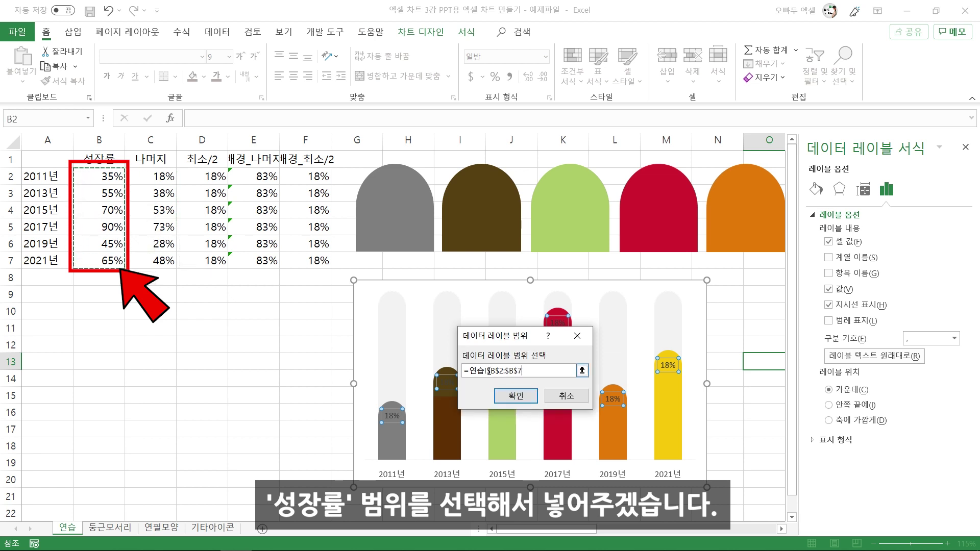
{"action": "left_click", "coordinate": [516, 395]}
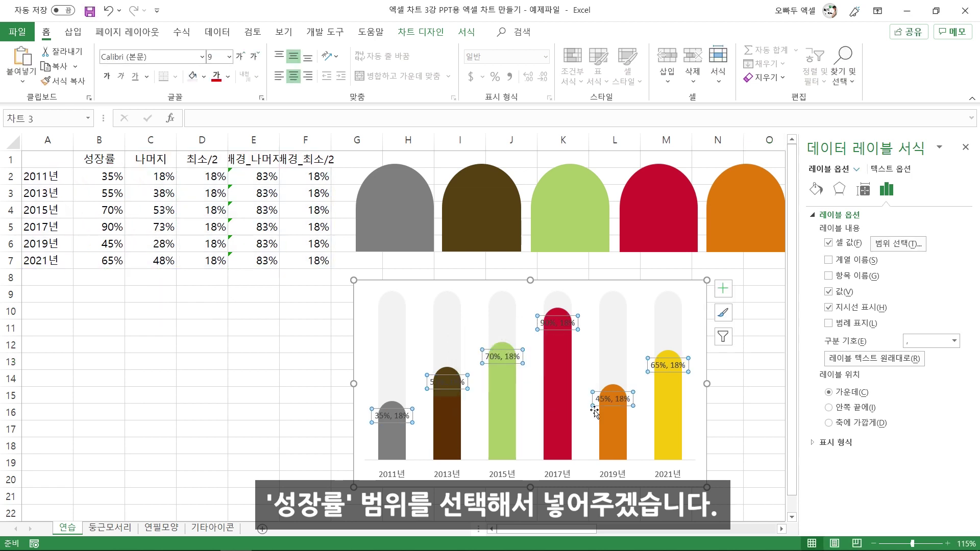
{"action": "left_click", "coordinate": [829, 292]}
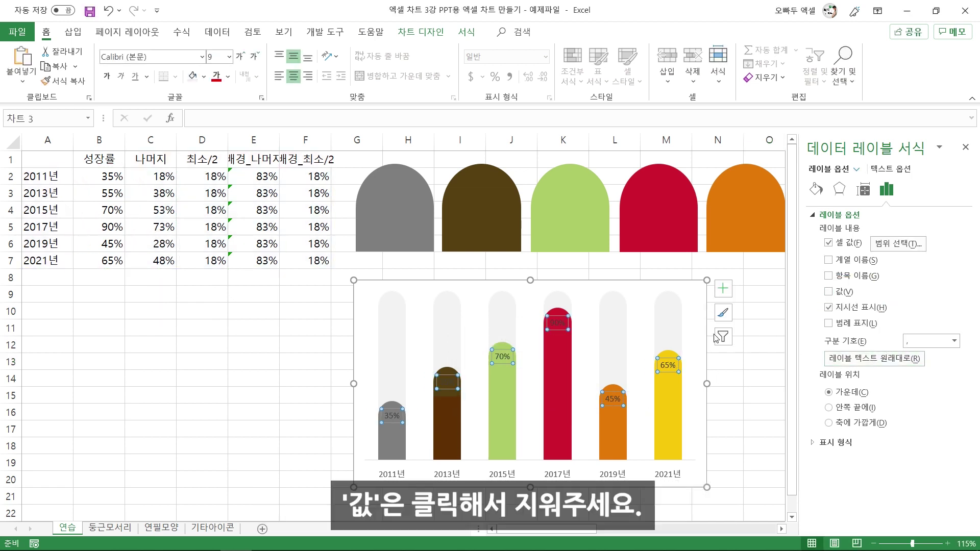
Format the data labels with white text in 나눔스퀘어라운드 ExtraBold at size 11.
{"action": "left_click", "coordinate": [228, 76]}
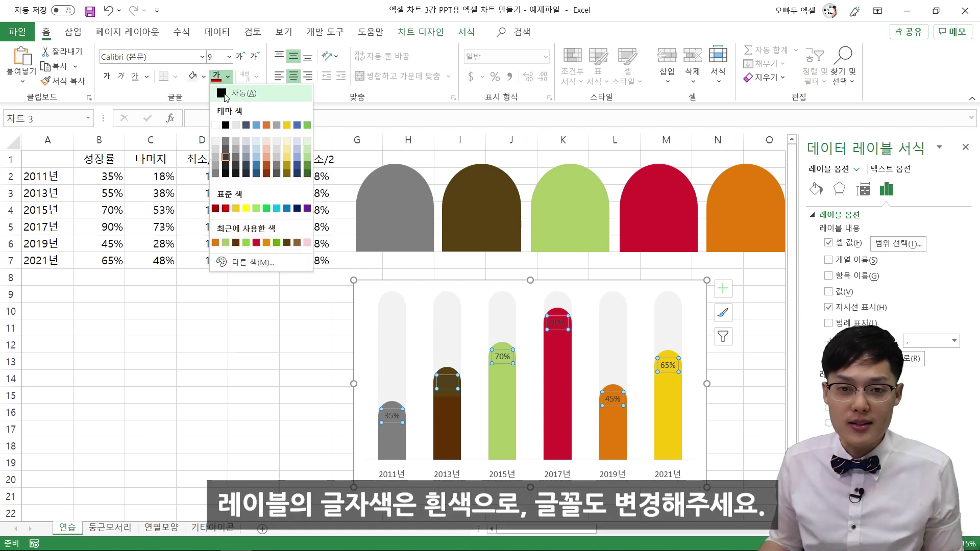
{"action": "left_click", "coordinate": [215, 126]}
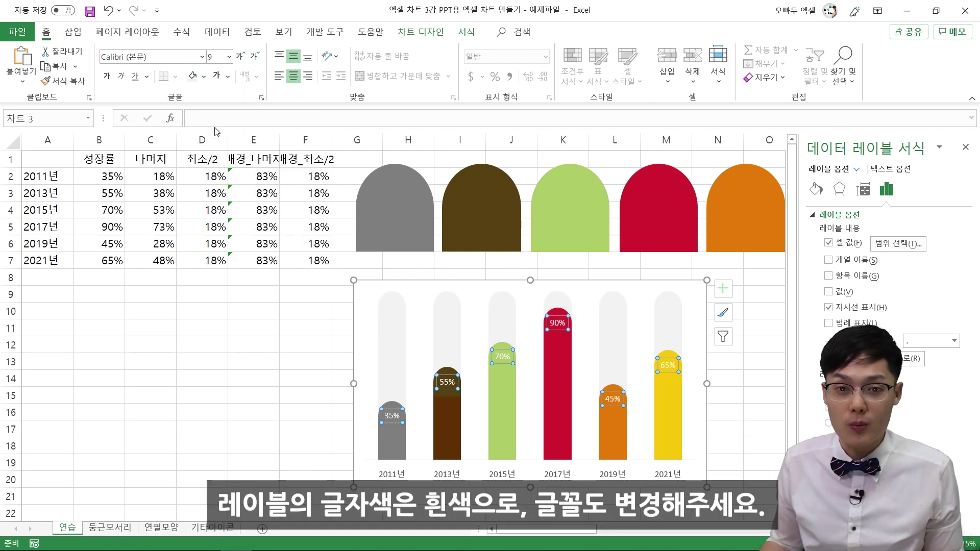
{"action": "left_click", "coordinate": [202, 57]}
{"action": "left_click_drag", "start_coordinate": [280, 90], "coordinate": [287, 320]}
{"action": "left_click_drag", "start_coordinate": [286, 356], "coordinate": [285, 393]}
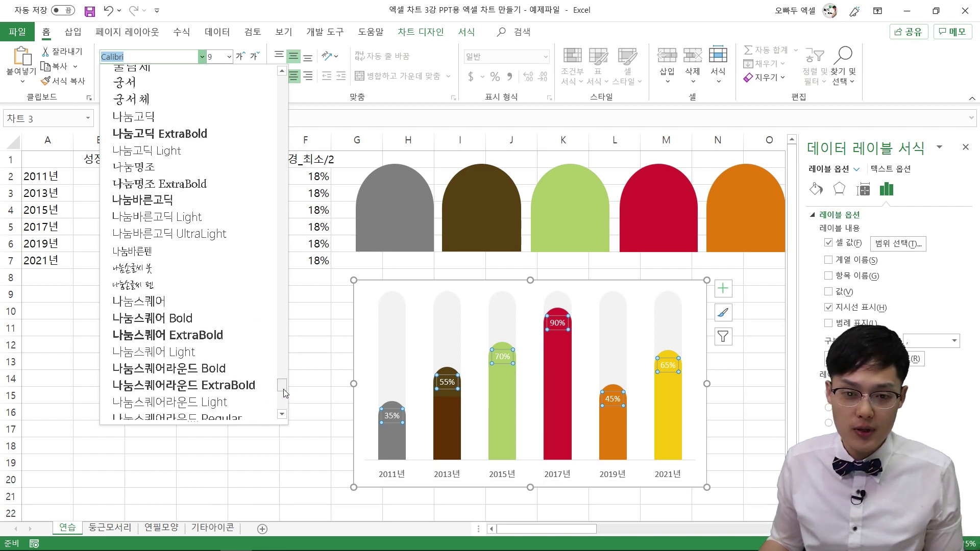
{"action": "left_click", "coordinate": [232, 391]}
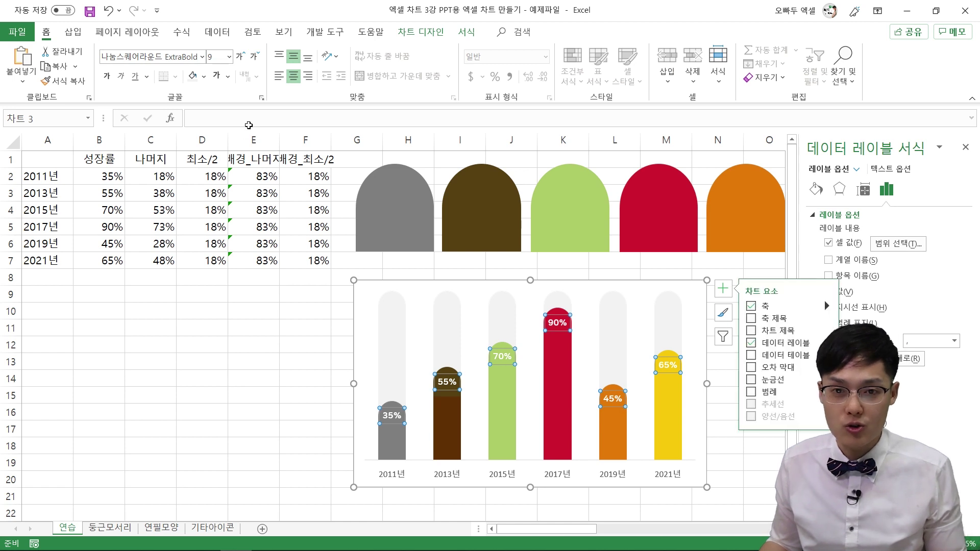
{"action": "left_click", "coordinate": [240, 56]}
{"action": "left_click", "coordinate": [240, 56]}
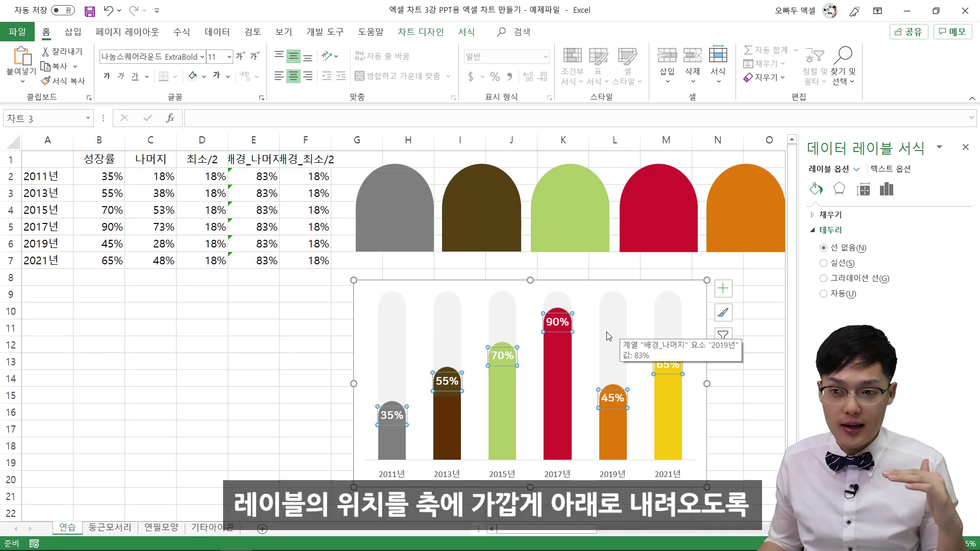
Set the data labels' position to 축에 가깝게.
{"action": "left_click", "coordinate": [886, 189]}
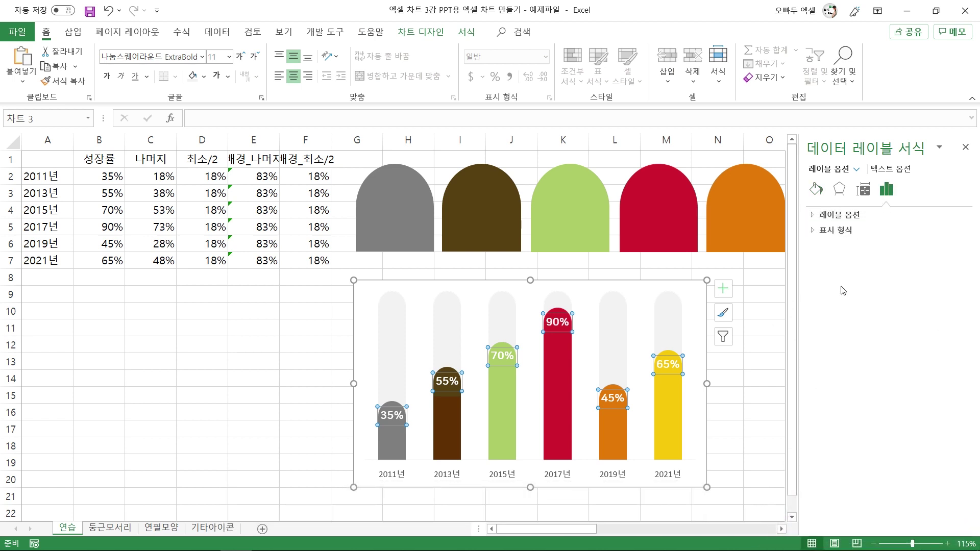
{"action": "left_click", "coordinate": [839, 215]}
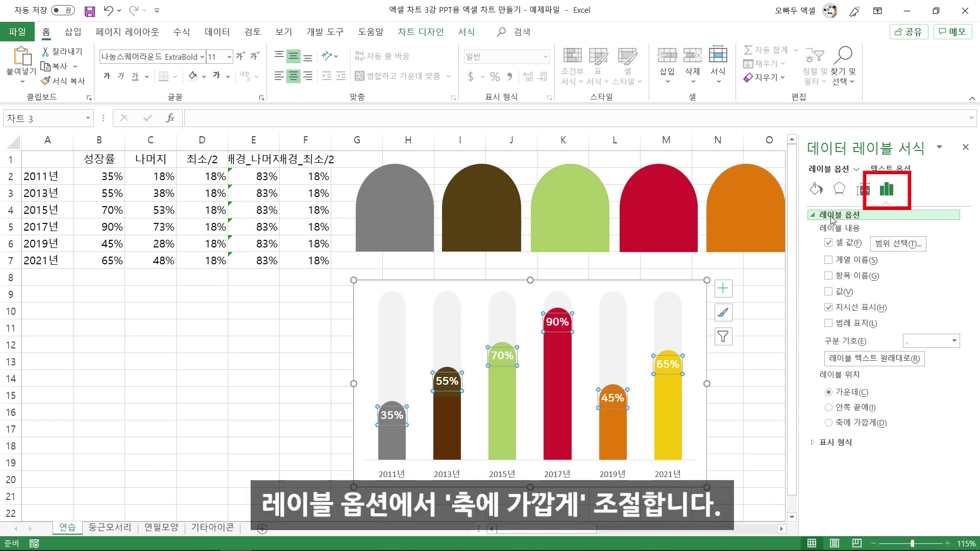
{"action": "left_click", "coordinate": [868, 424]}
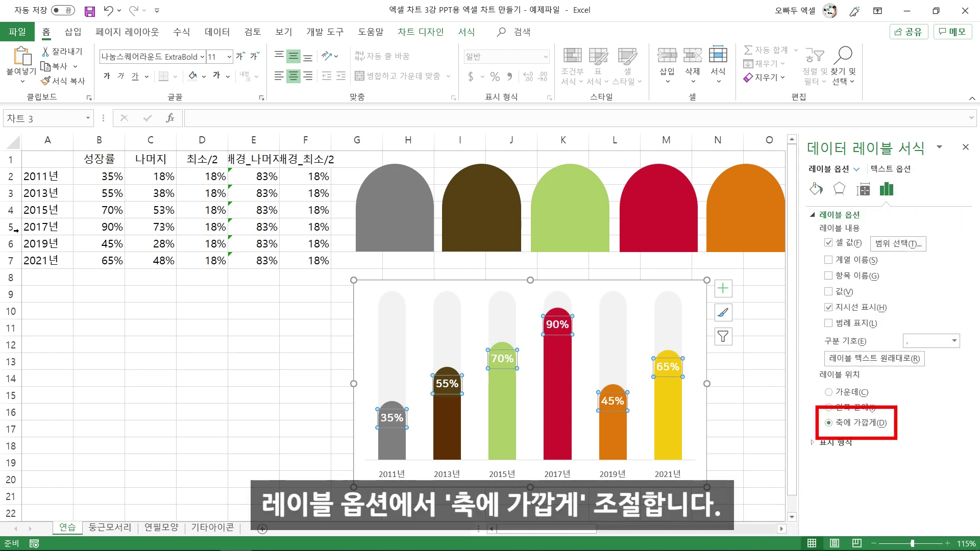
Change the horizontal axis labels' font to 나눔스퀘어라운드 ExtraBold and reduce their size by one increment.
{"action": "left_click", "coordinate": [376, 474]}
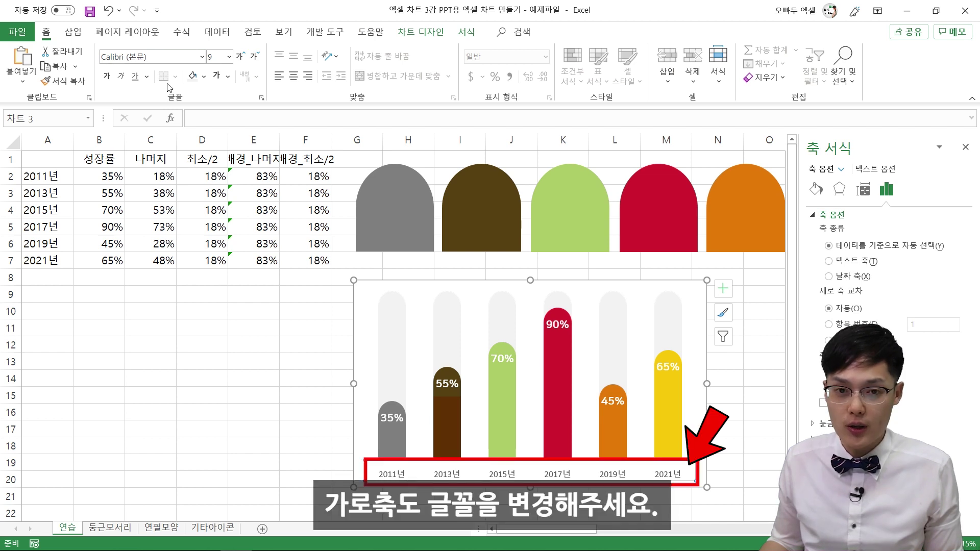
{"action": "left_click", "coordinate": [203, 57]}
{"action": "left_click", "coordinate": [145, 162]}
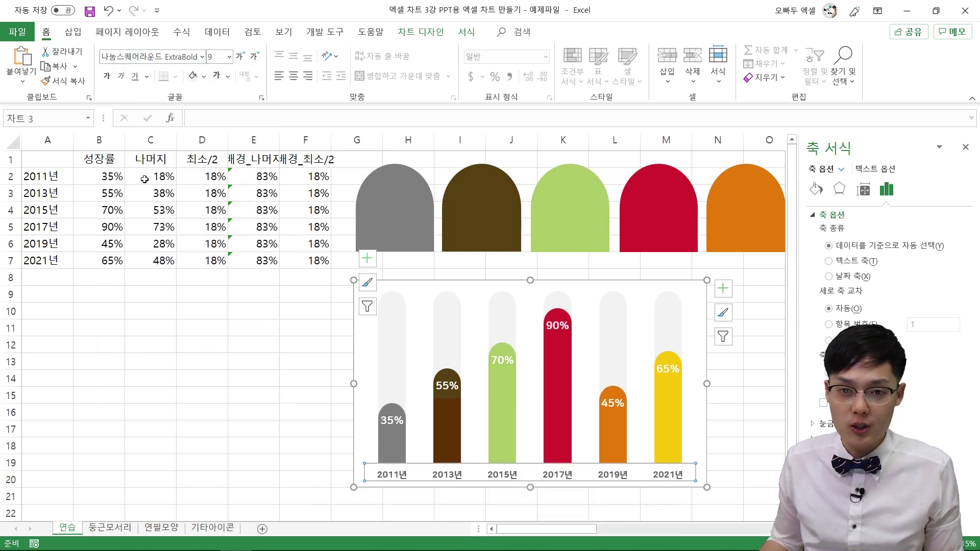
{"action": "left_click", "coordinate": [254, 56]}
{"action": "left_click", "coordinate": [238, 359]}
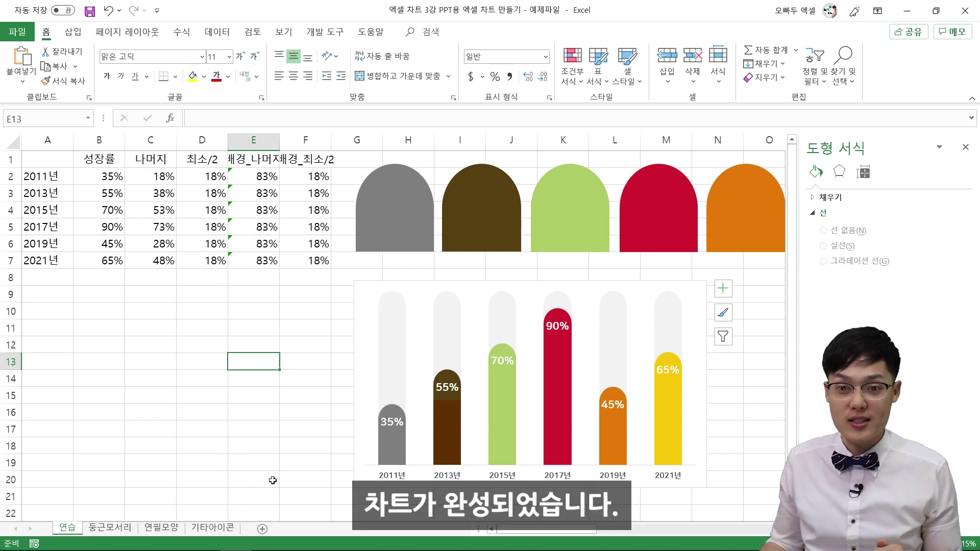
Copy the finished chart into the PowerPoint slide, placing and enlarging it in the empty area beside the icon list.
{"action": "left_click", "coordinate": [371, 283]}
{"action": "key", "text": "ctrl+c"}
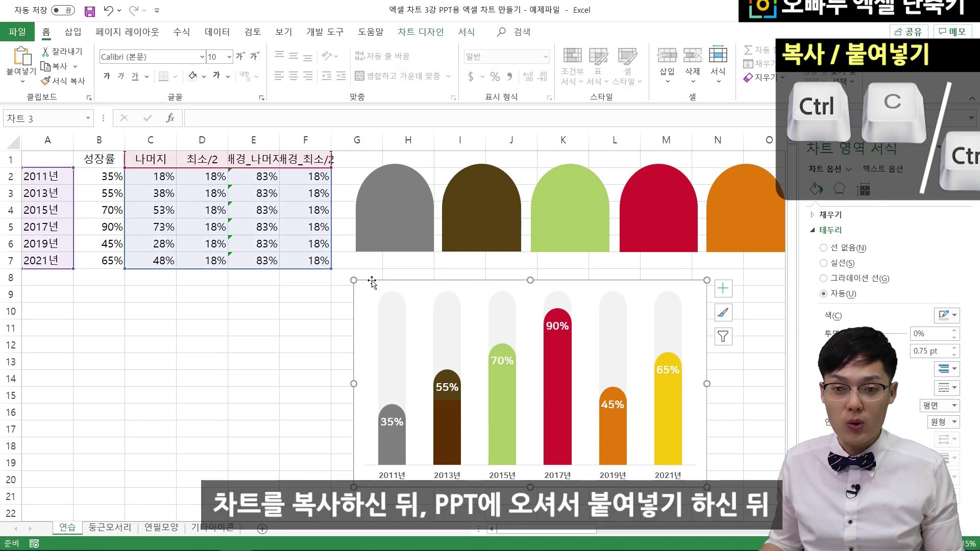
{"action": "key", "text": "alt+Tab"}
{"action": "key", "text": "alt+Tab"}
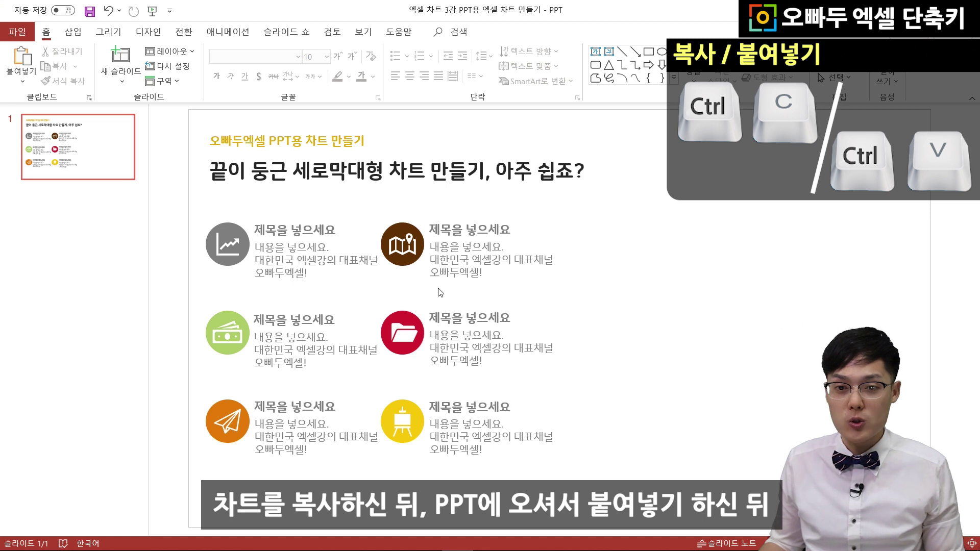
{"action": "key", "text": "ctrl+v"}
{"action": "left_click_drag", "start_coordinate": [537, 207], "coordinate": [677, 201]}
{"action": "left_click_drag", "start_coordinate": [845, 365], "coordinate": [913, 418]}
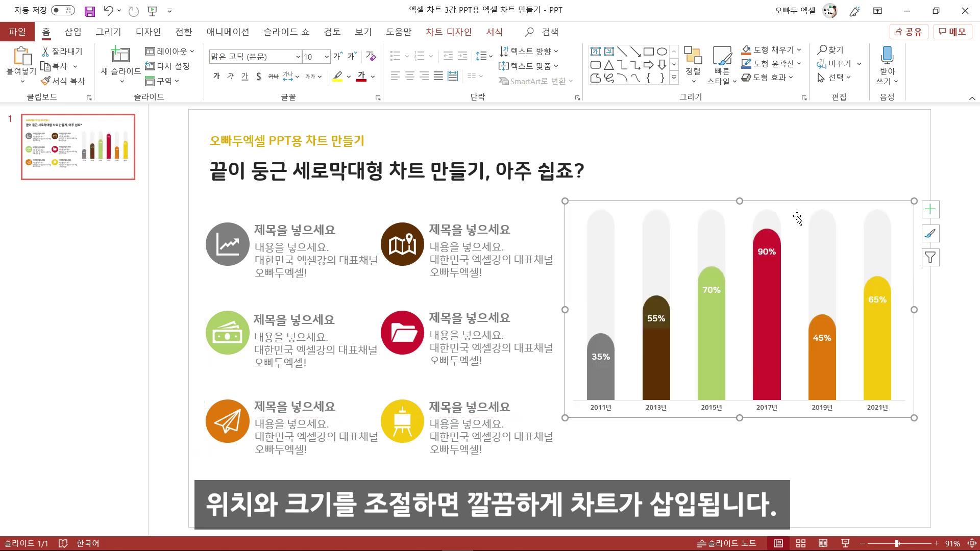
{"action": "left_click_drag", "start_coordinate": [797, 204], "coordinate": [737, 218]}
{"action": "left_click", "coordinate": [732, 195]}
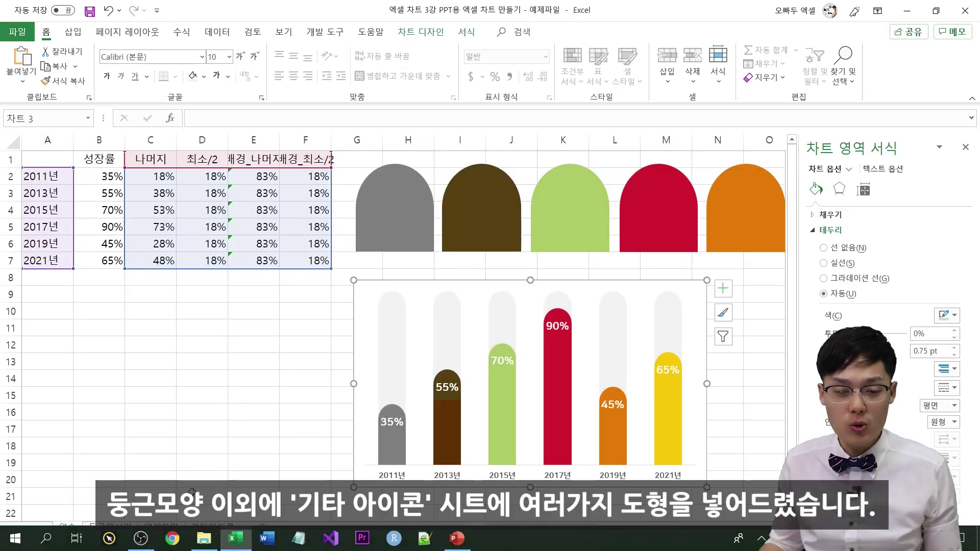
Back in Excel, copy the man icon from the 기타아이콘 sheet onto the 최소/2 series of the 연필모양 sheet's chart.
{"action": "left_click", "coordinate": [206, 529]}
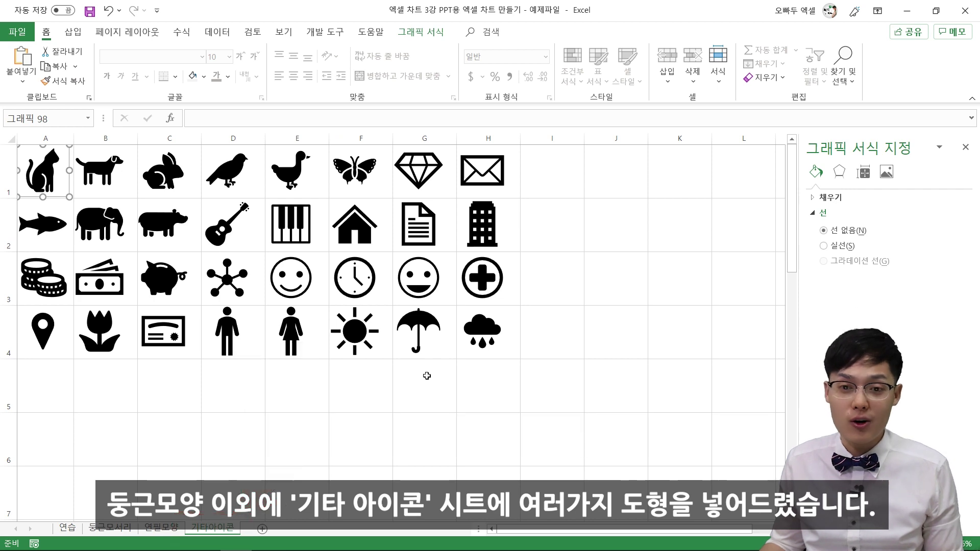
{"action": "left_click", "coordinate": [232, 341]}
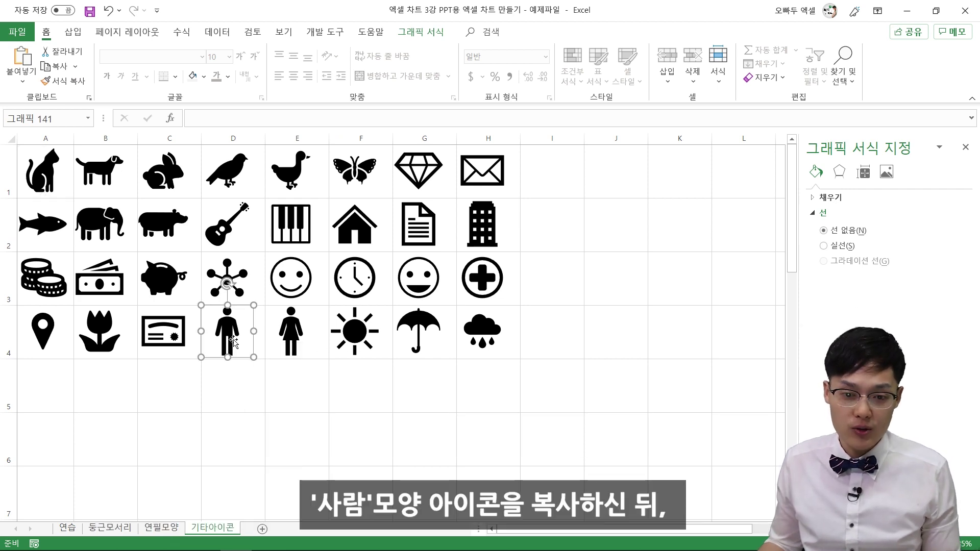
{"action": "left_click", "coordinate": [162, 528]}
{"action": "left_click", "coordinate": [299, 388]}
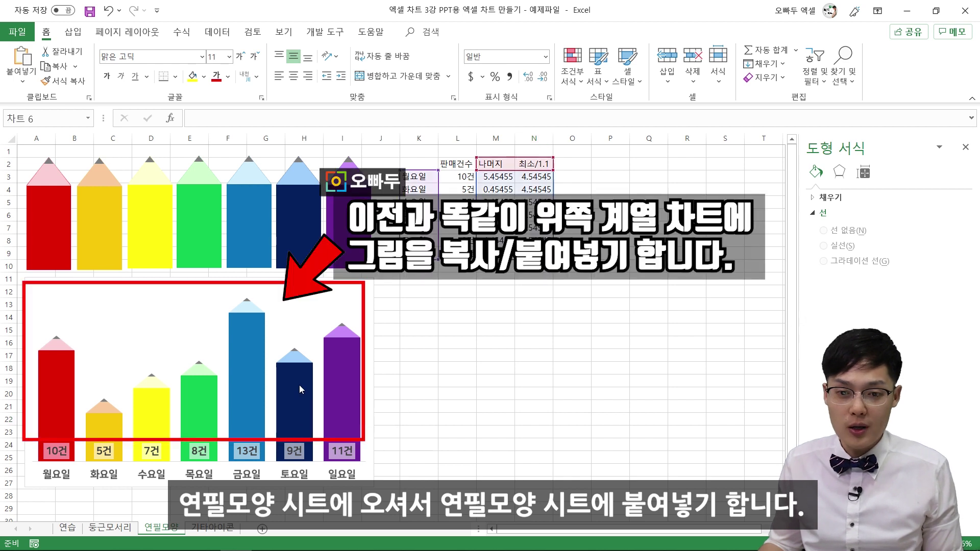
{"action": "key", "text": "ctrl+v"}
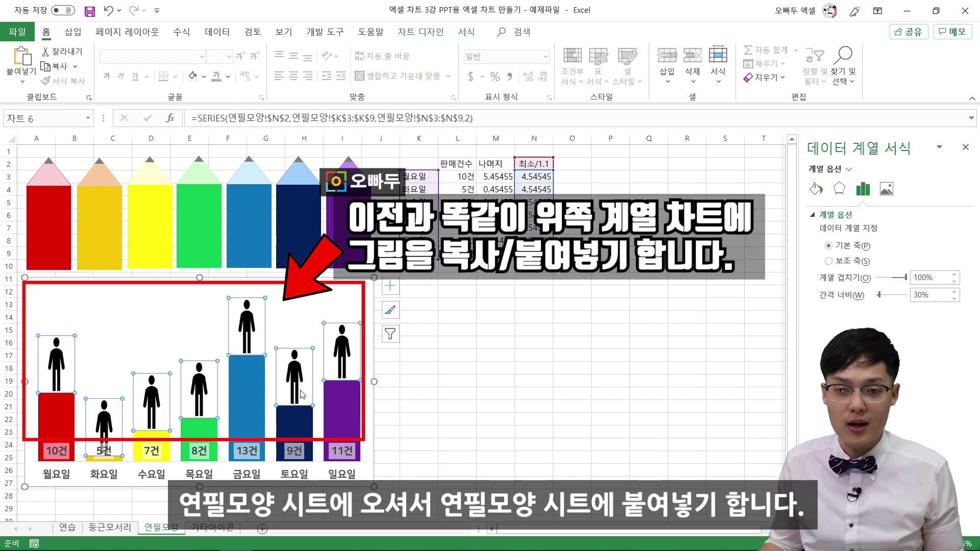
Fill all columns of the chart's lower 나머지 series with the darkest black theme shade.
{"action": "left_click", "coordinate": [296, 418]}
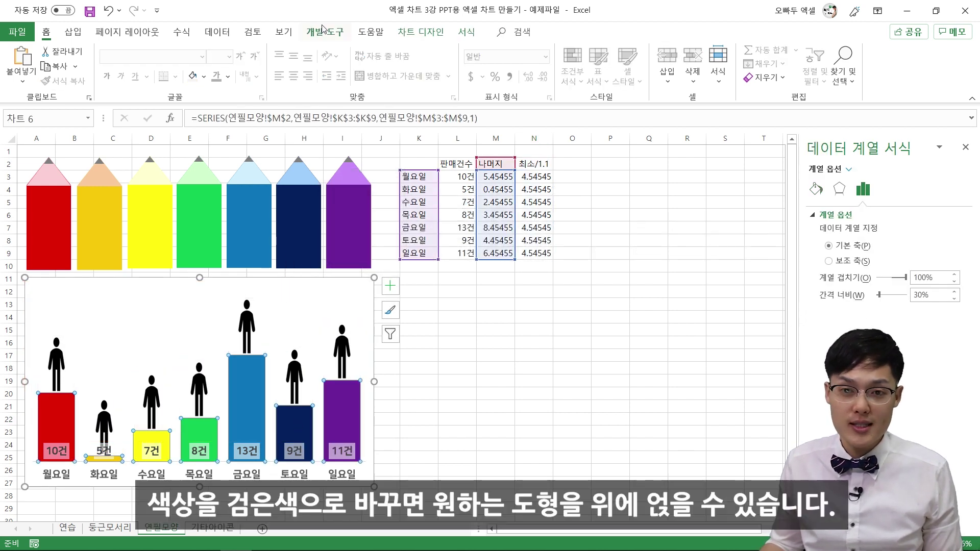
{"action": "right_click", "coordinate": [355, 453]}
{"action": "left_click", "coordinate": [356, 451]}
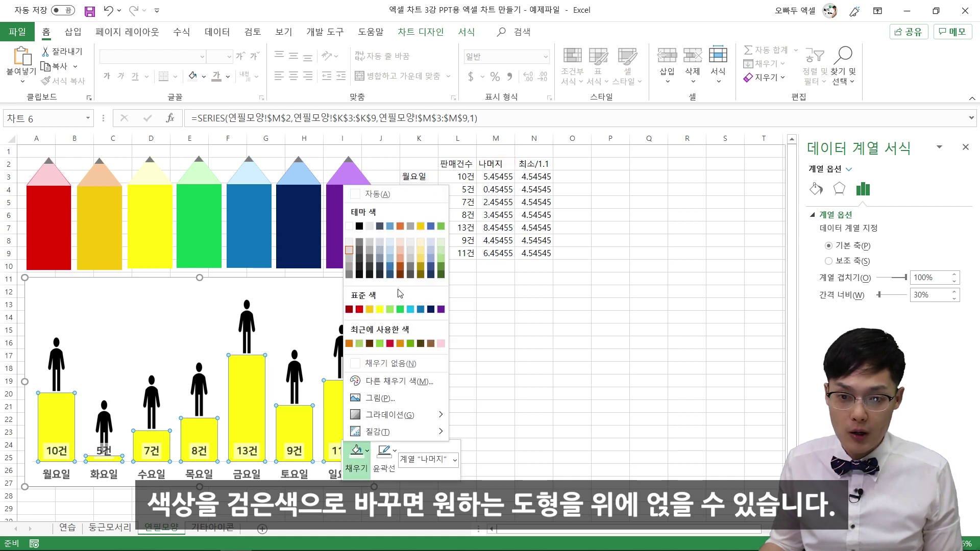
{"action": "left_click", "coordinate": [359, 275]}
{"action": "left_click", "coordinate": [471, 345]}
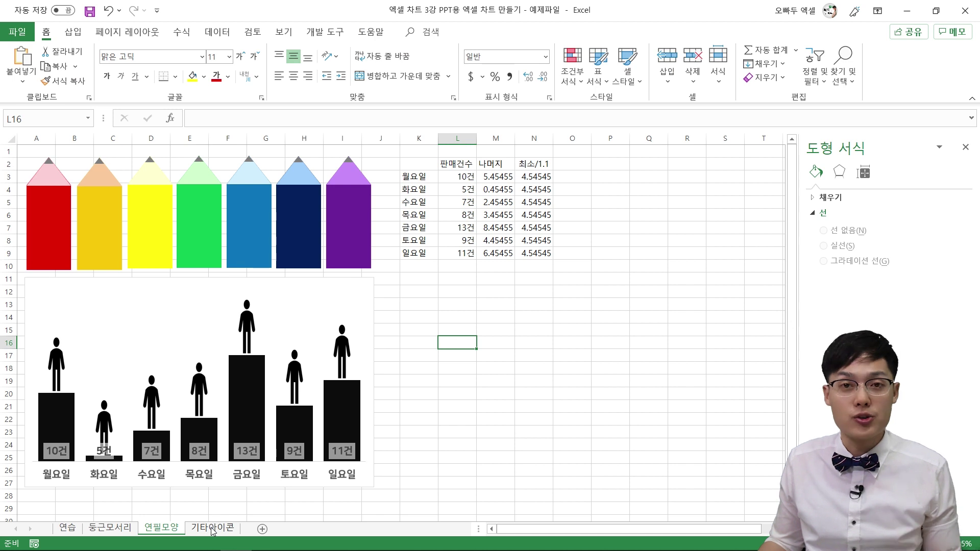
Replace the man icons above the 월요일 and 화요일 columns with copies of the red pencil and the golden-yellow pencil, respectively.
{"action": "left_click", "coordinate": [48, 229]}
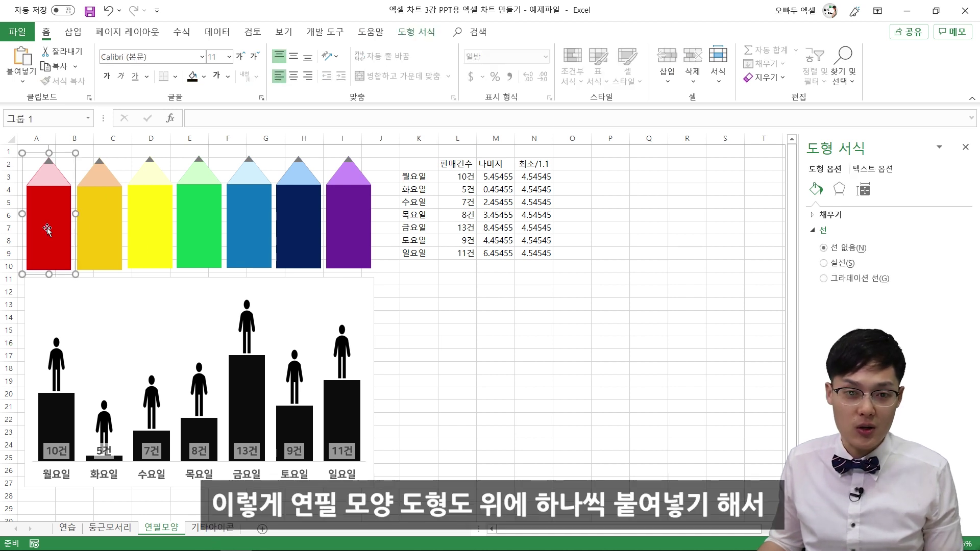
{"action": "left_click", "coordinate": [57, 349]}
{"action": "left_click", "coordinate": [57, 350]}
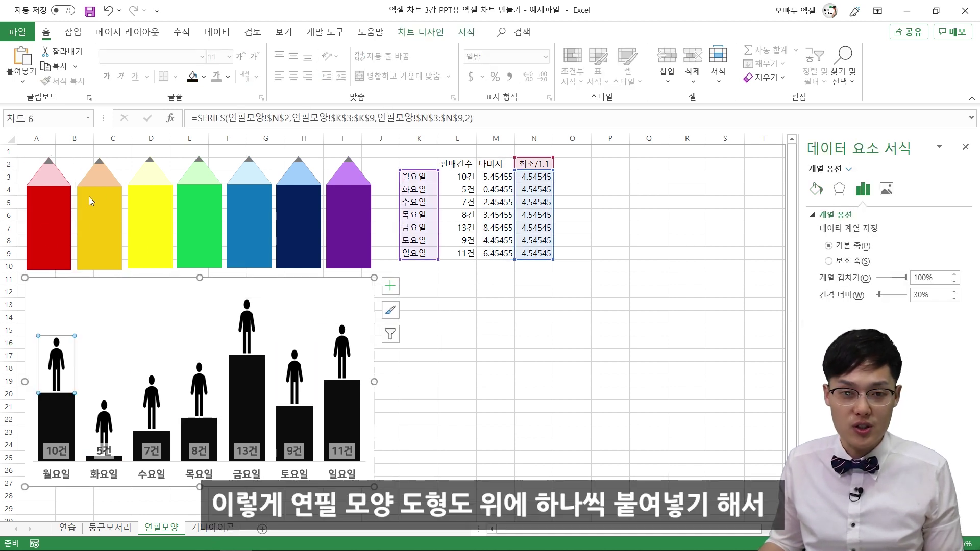
{"action": "key", "text": "ctrl+v"}
{"action": "left_click", "coordinate": [97, 199]}
{"action": "left_click", "coordinate": [103, 424]}
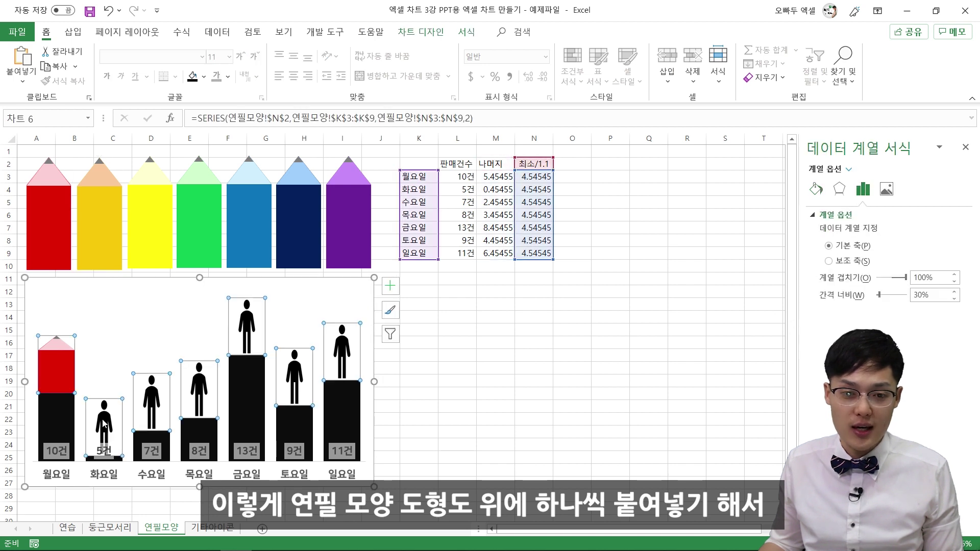
{"action": "left_click", "coordinate": [104, 424]}
{"action": "key", "text": "ctrl+v"}
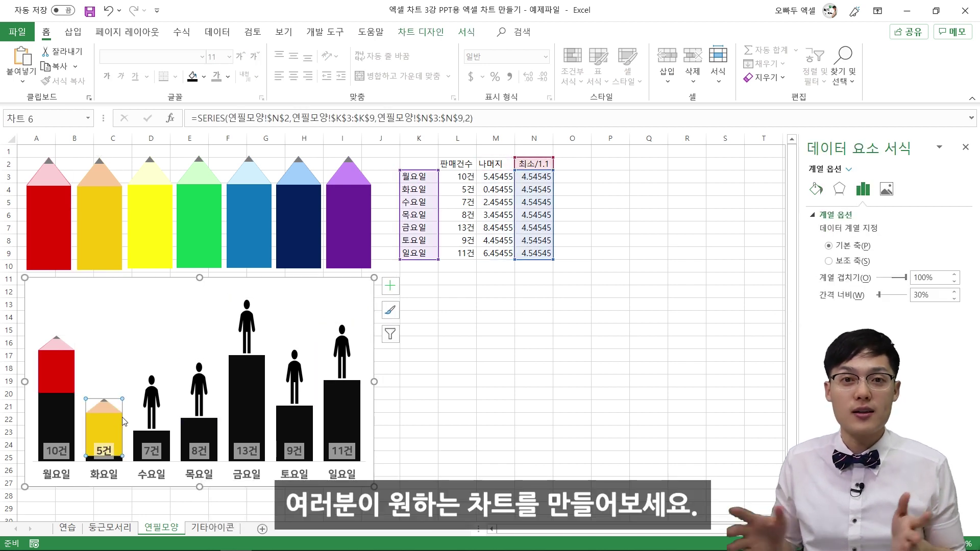